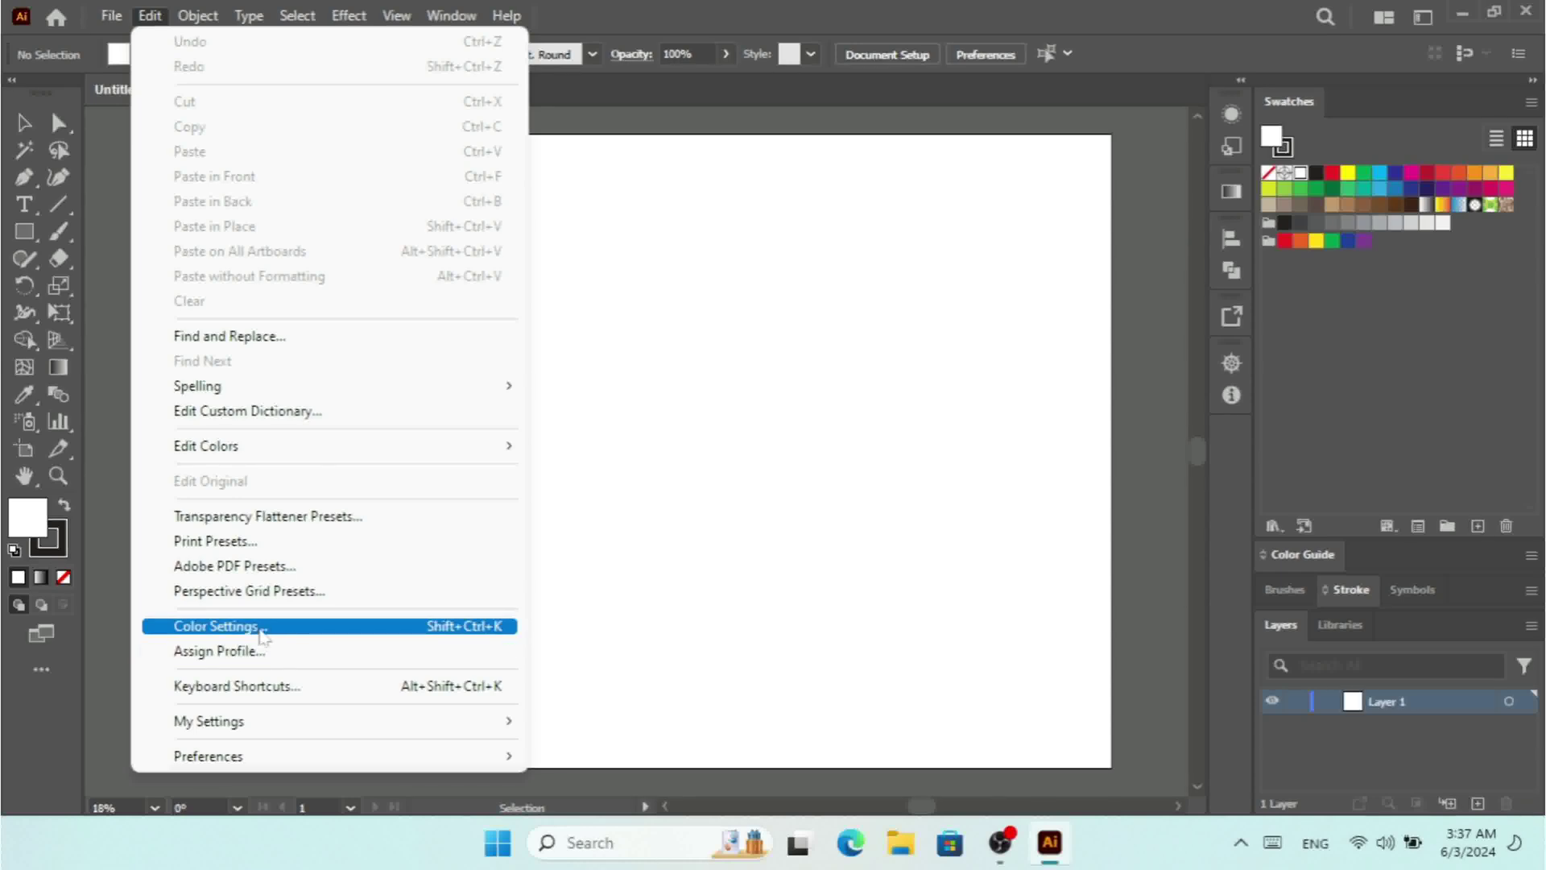
# Open the Color Settings and try the North America Newspaper and North America Web/Internet presets.
pyautogui.click(260, 630)
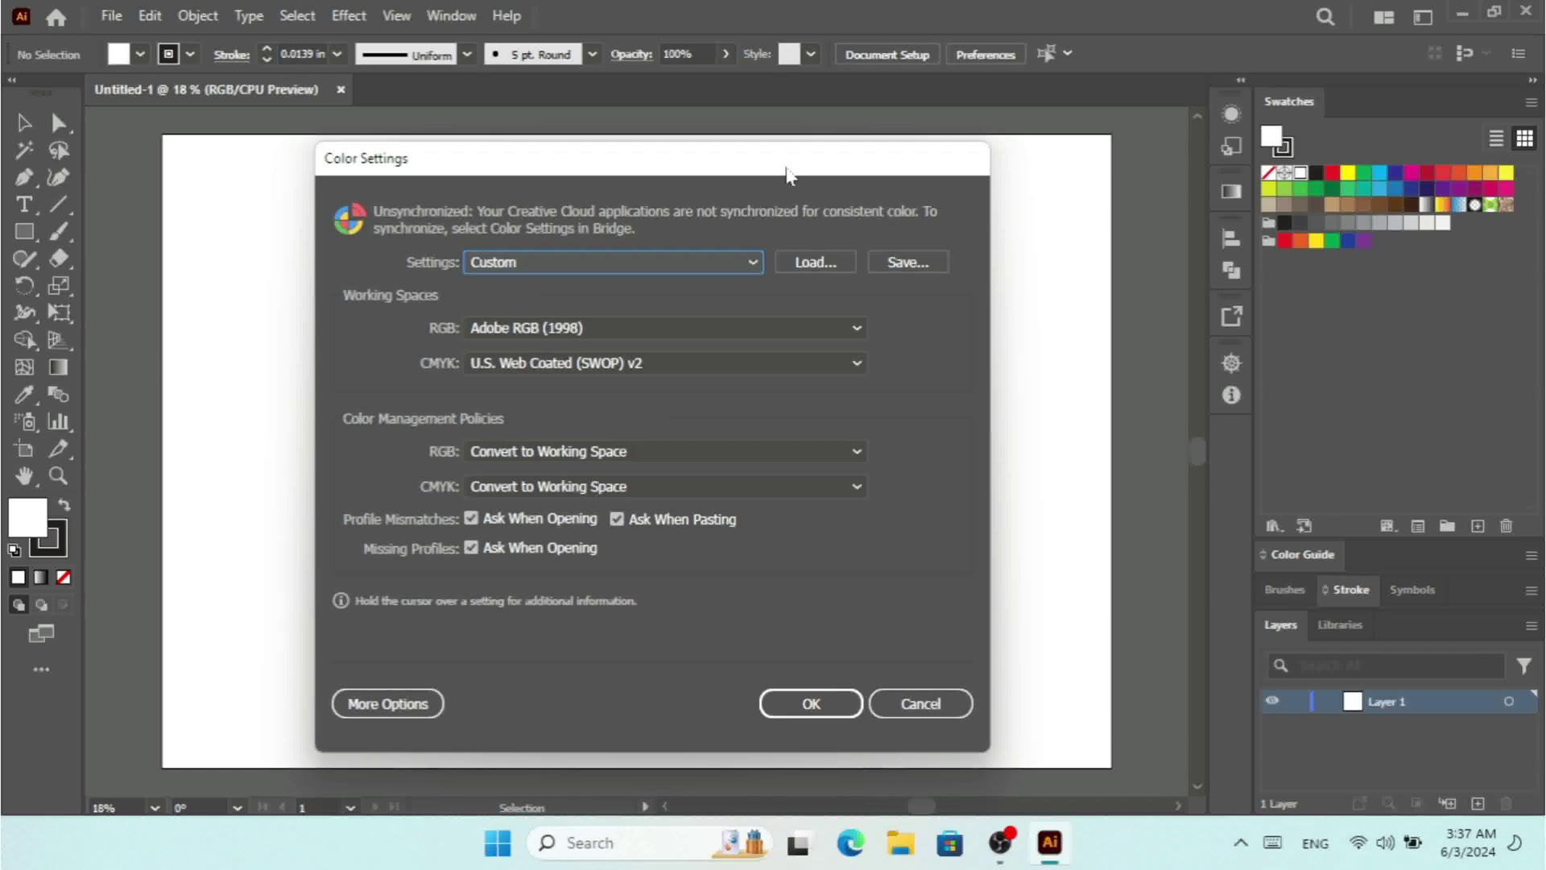
pyautogui.moveTo(785, 161); pyautogui.dragTo(797, 159)
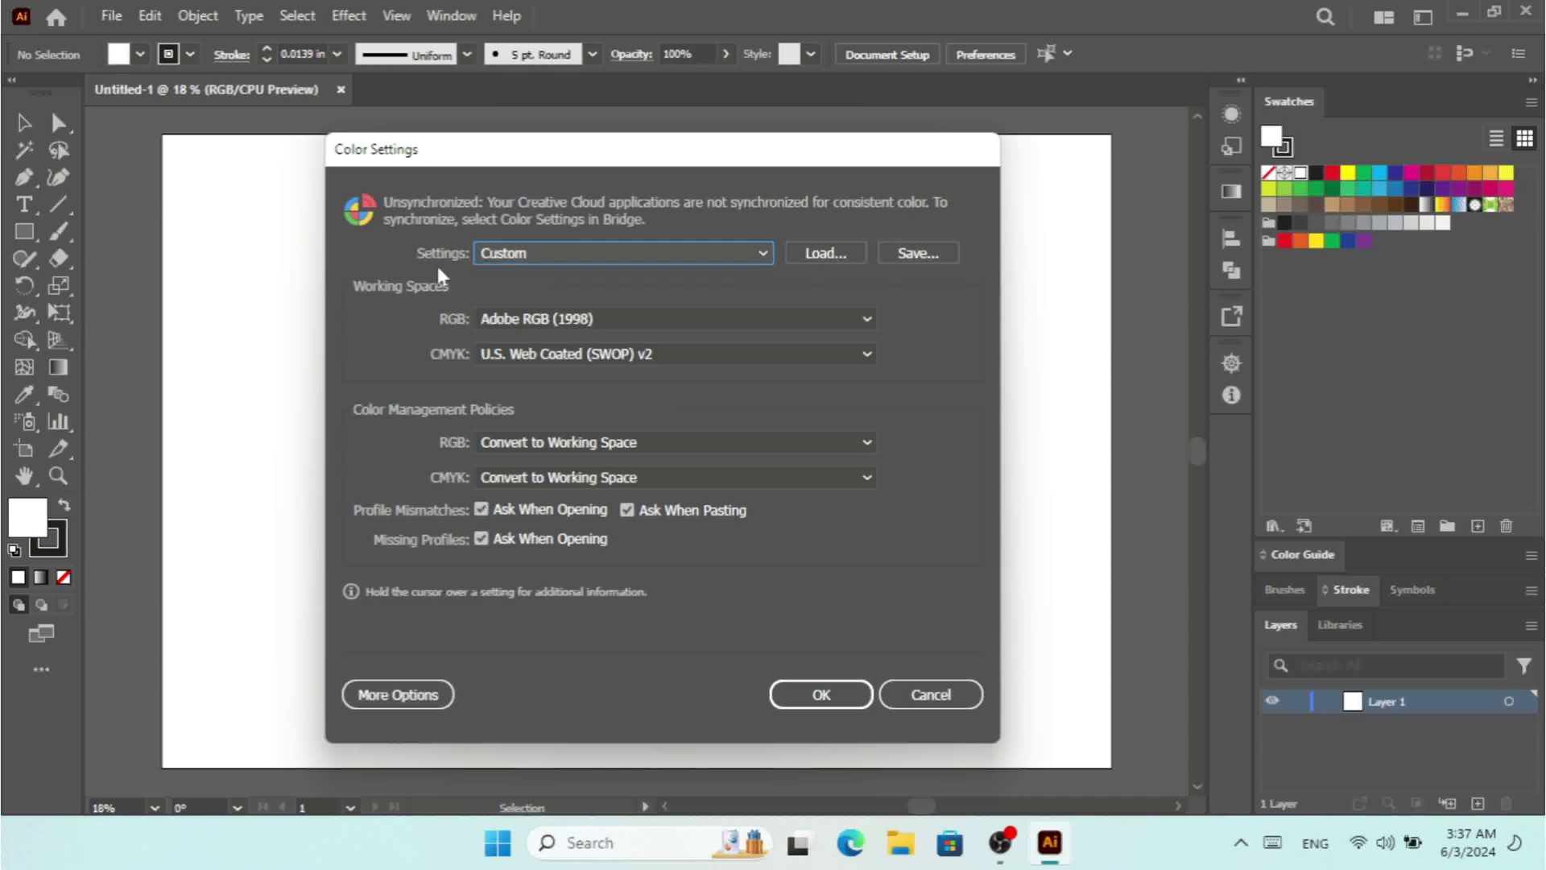
pyautogui.click(542, 255)
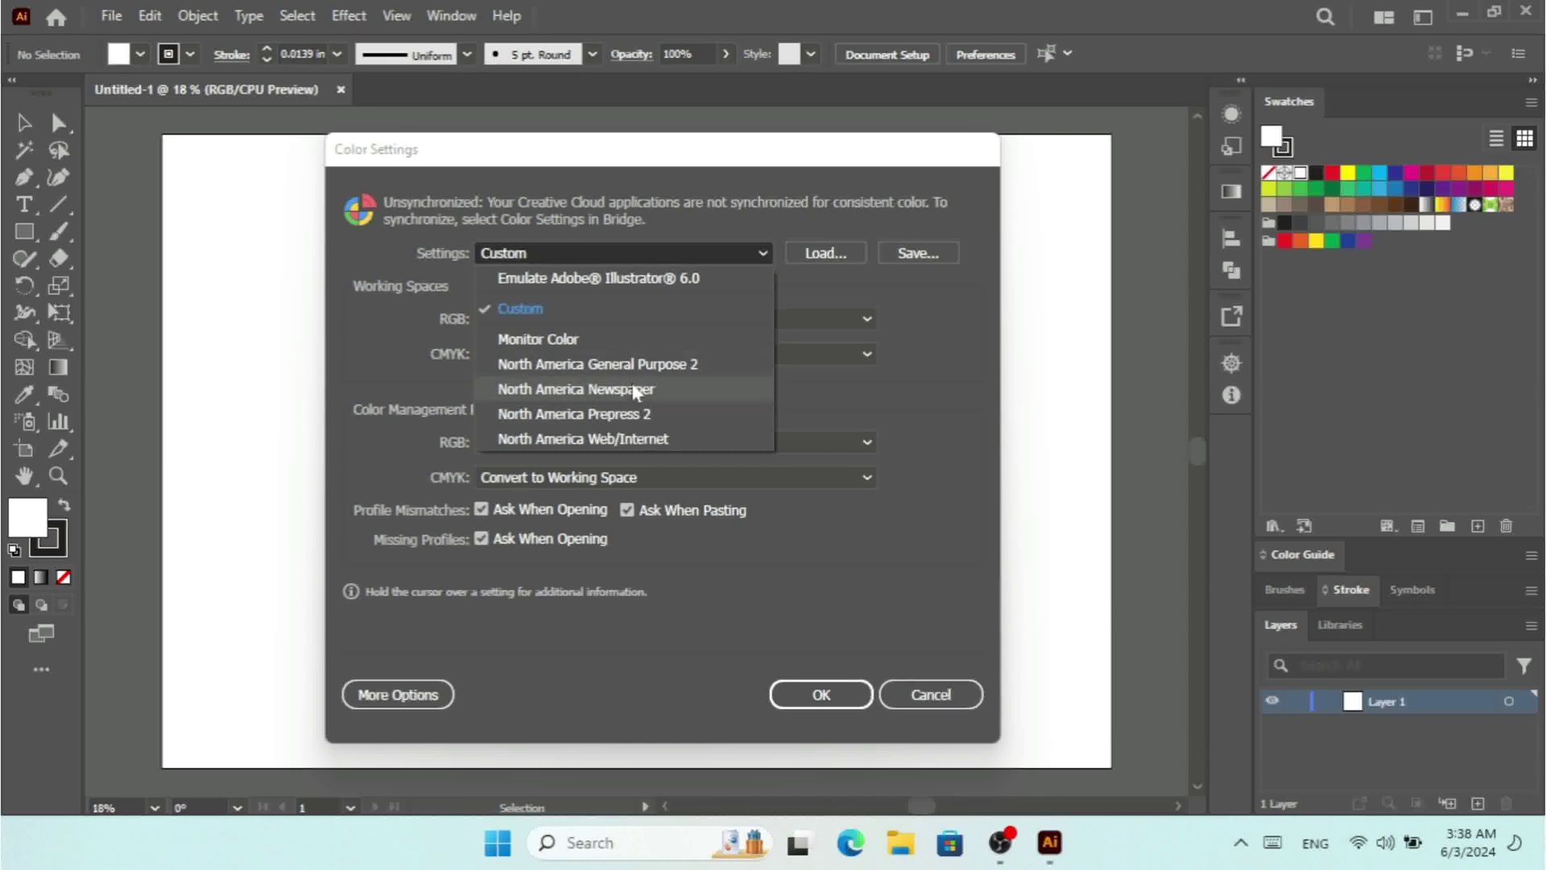
pyautogui.click(604, 392)
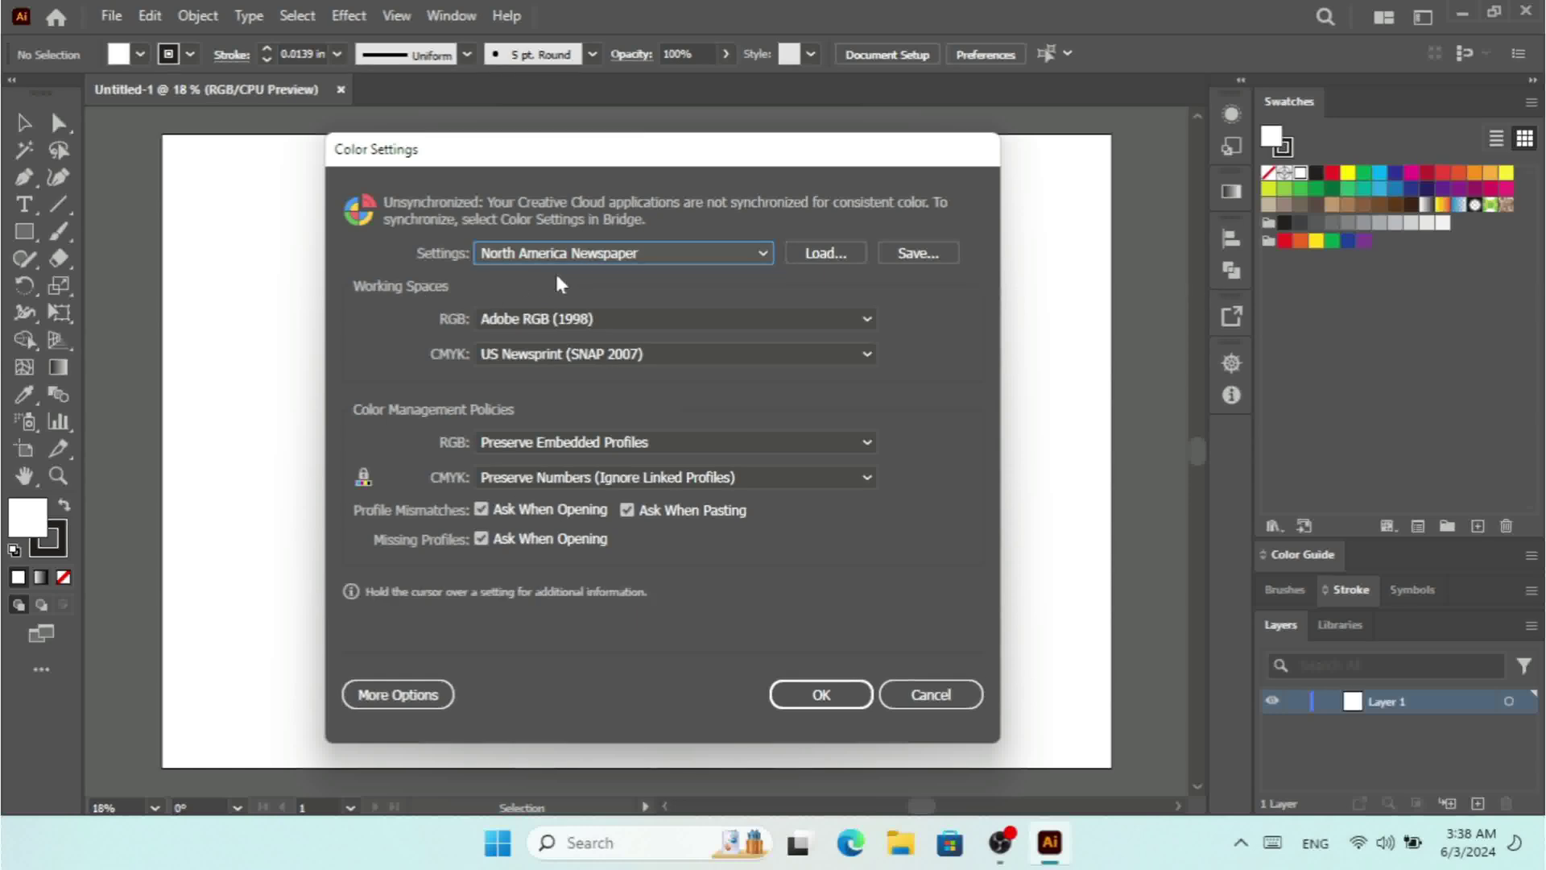
pyautogui.click(572, 259)
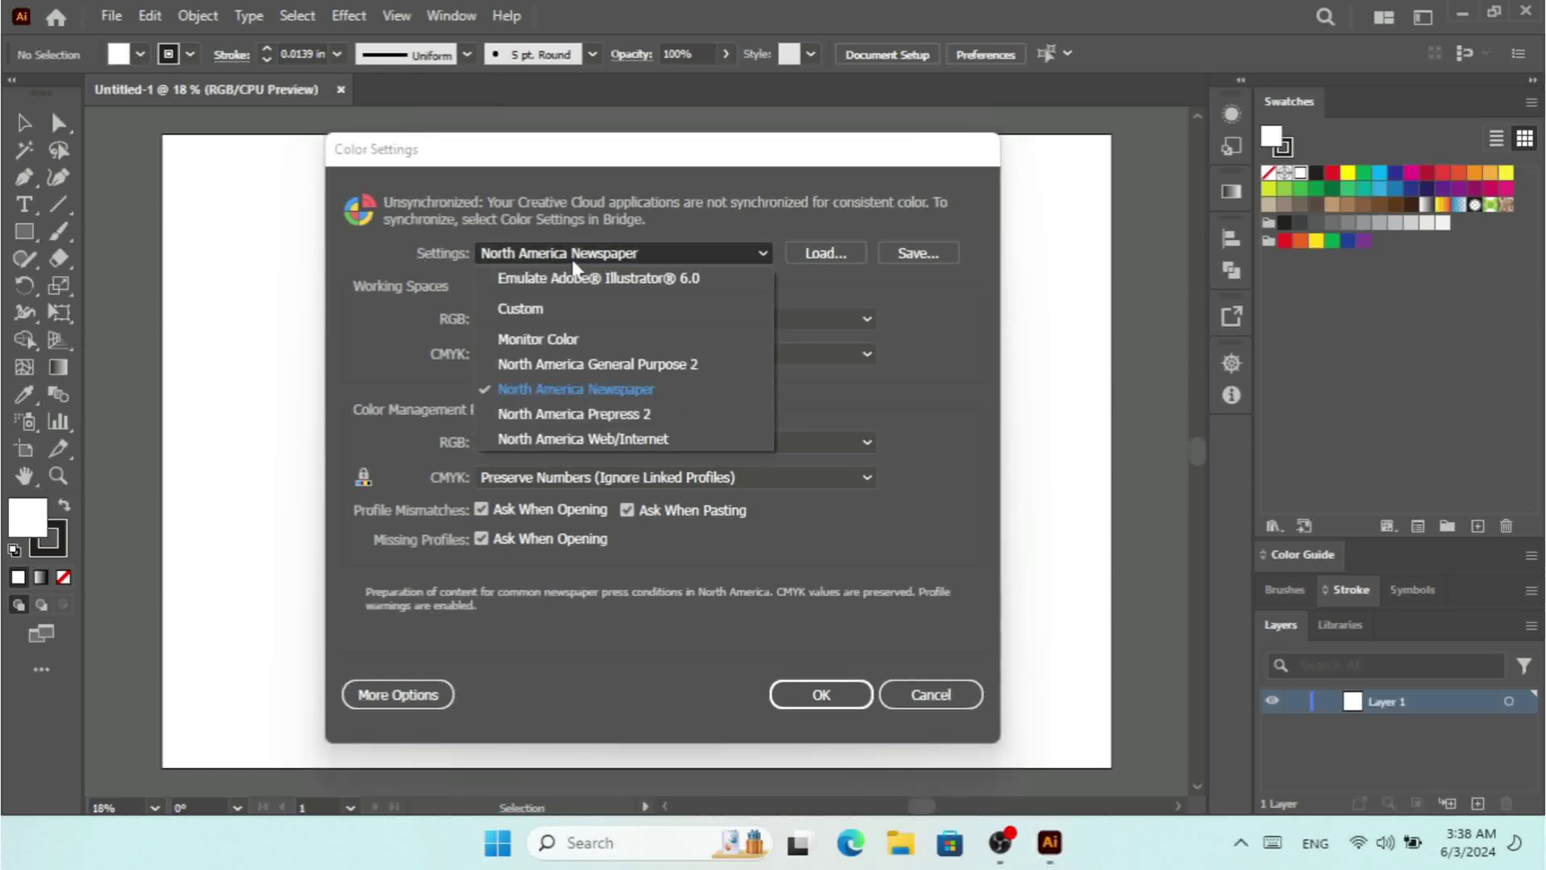
pyautogui.click(585, 438)
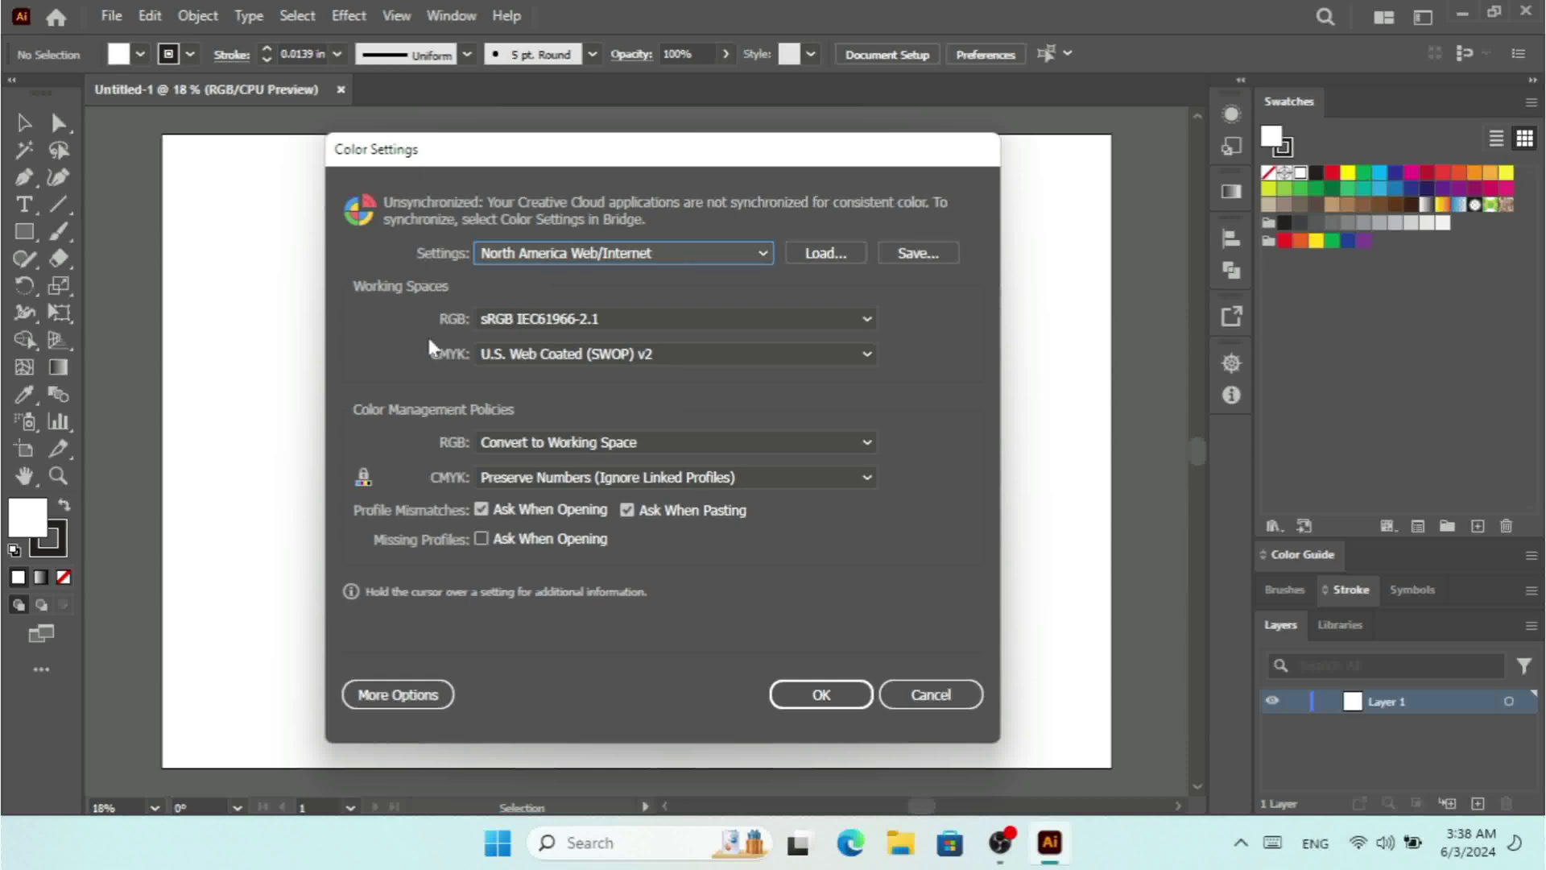
# Change the color settings preset to Monitor Color and reposition the dialog over the artboard.
pyautogui.click(596, 255)
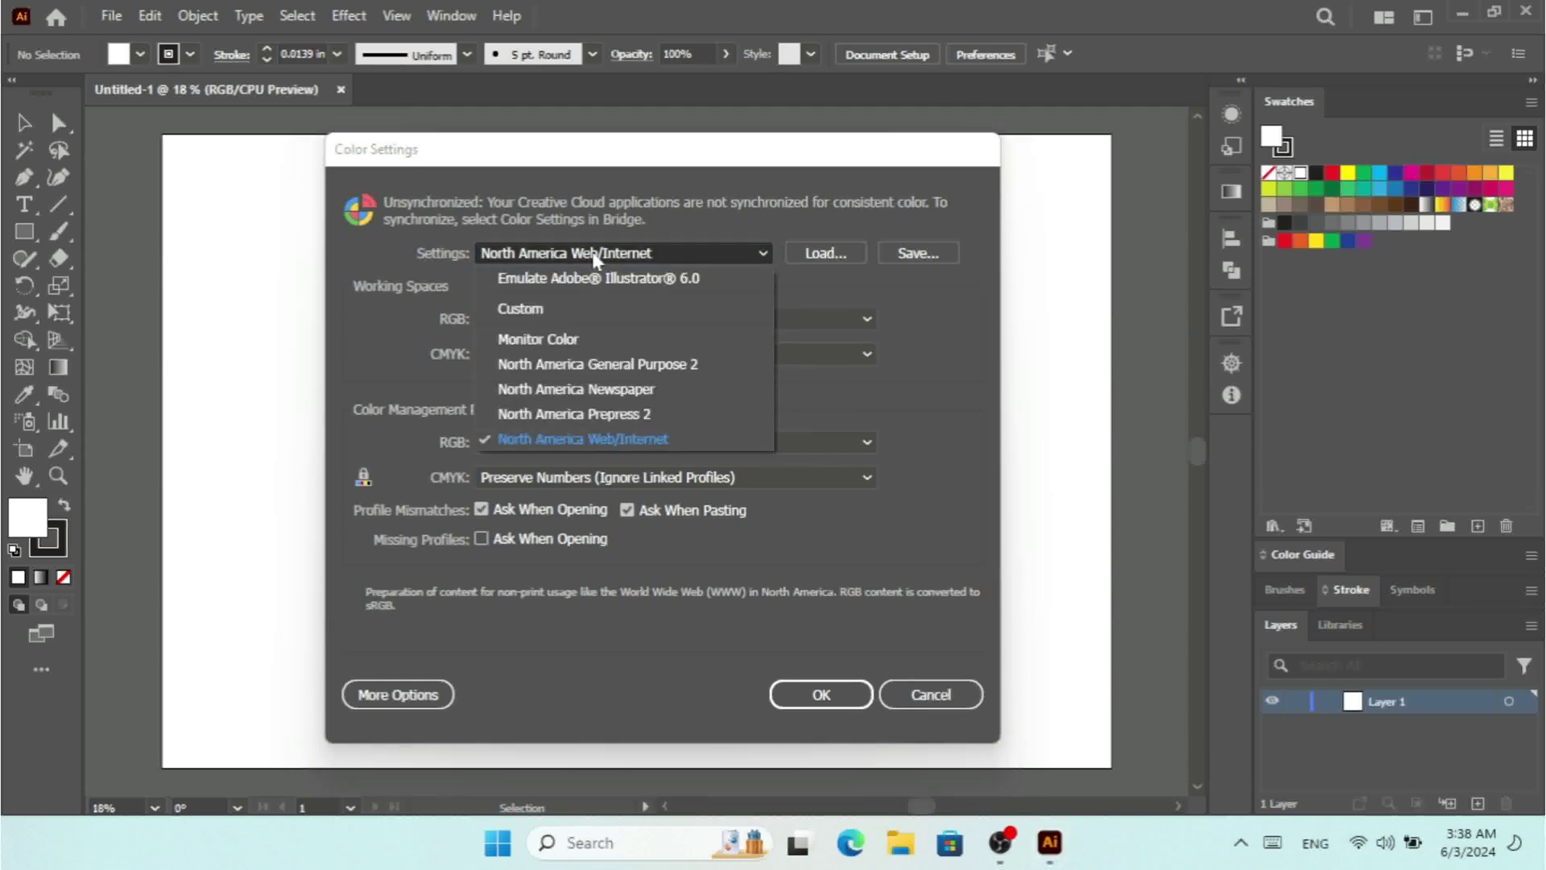
pyautogui.click(555, 341)
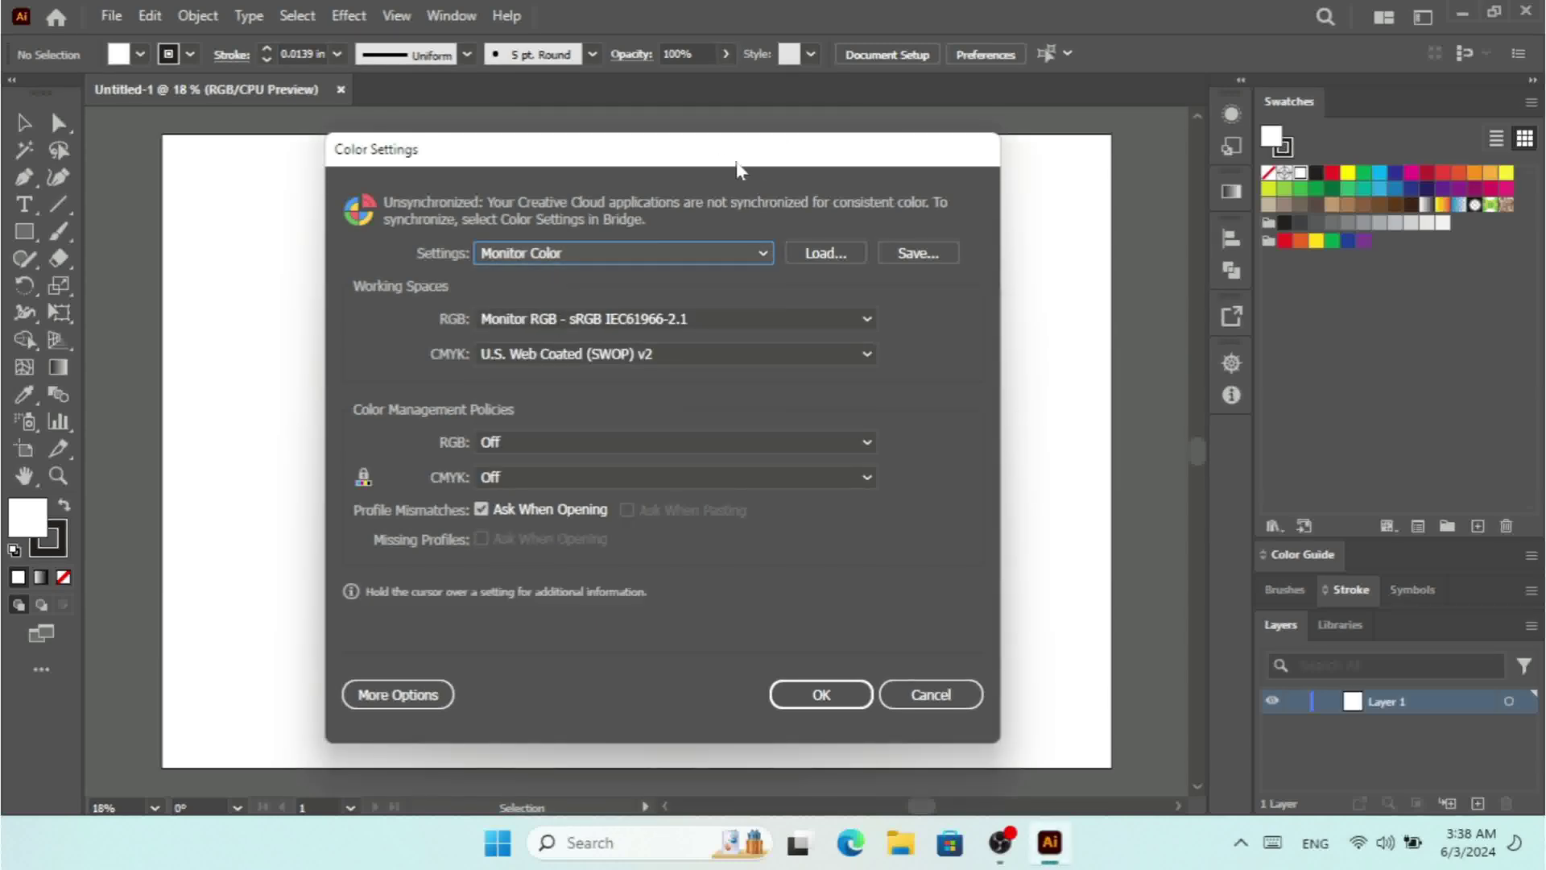
pyautogui.moveTo(735, 159); pyautogui.dragTo(772, 163)
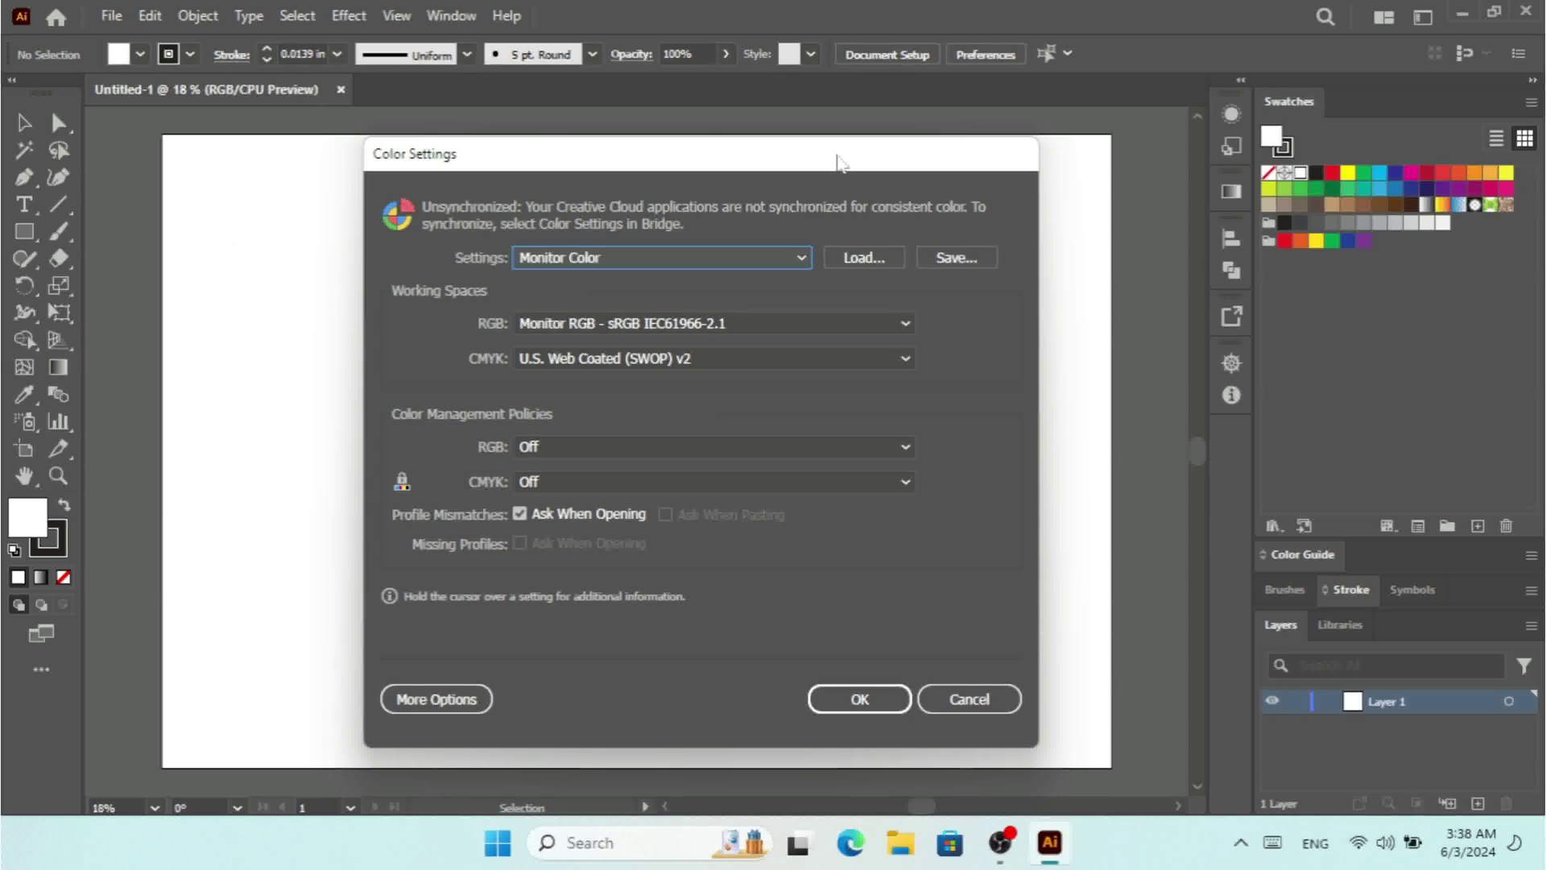
pyautogui.moveTo(838, 151); pyautogui.dragTo(781, 139)
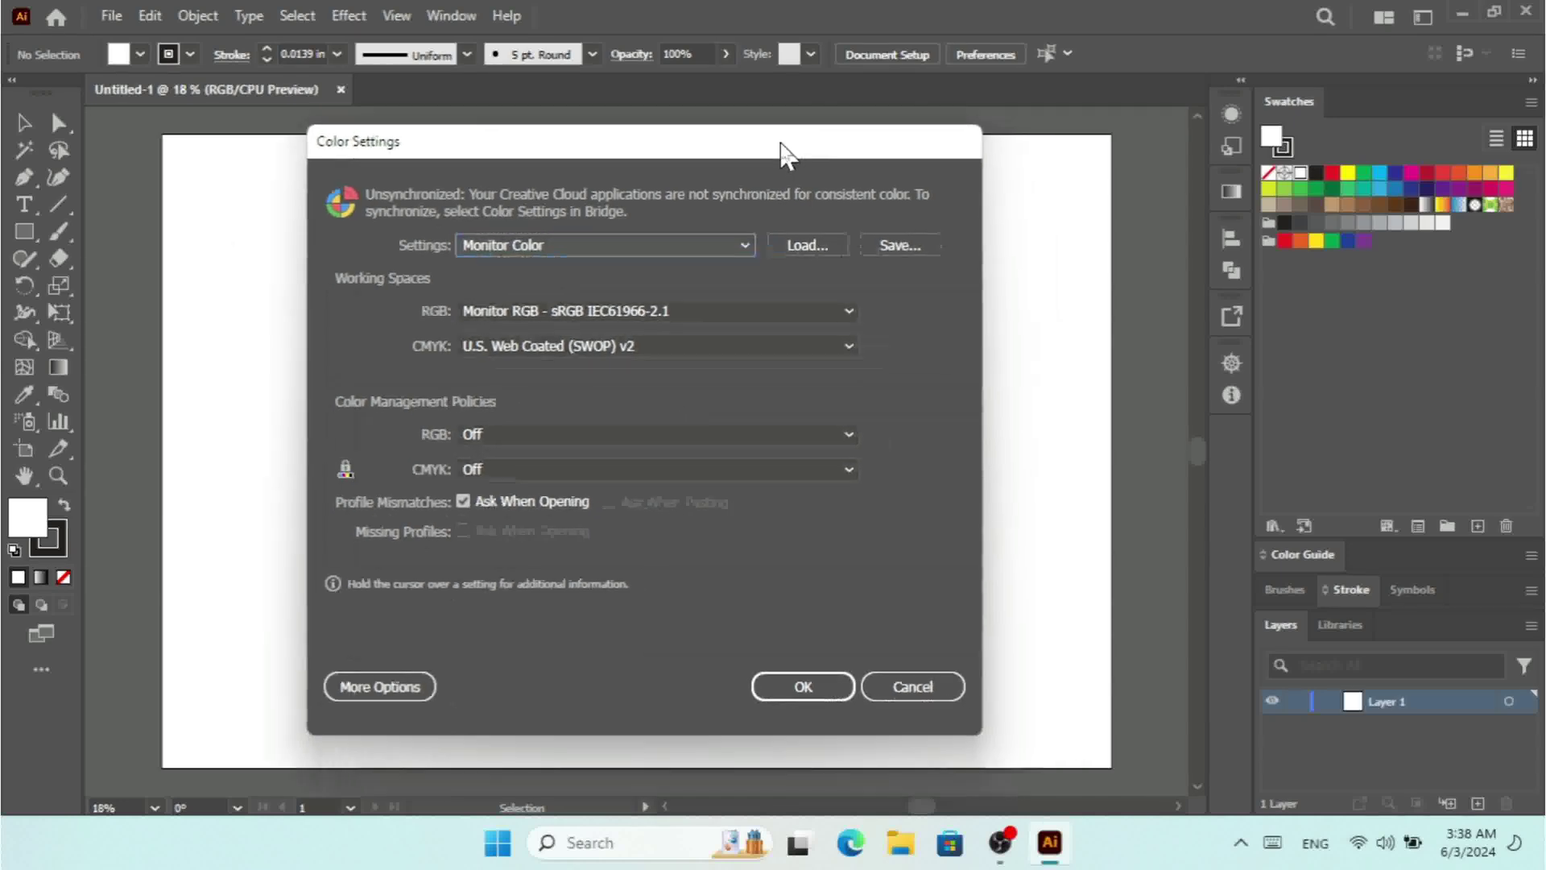
# View the dialogs for loading and saving a color settings file, cancelling each one.
pyautogui.click(799, 248)
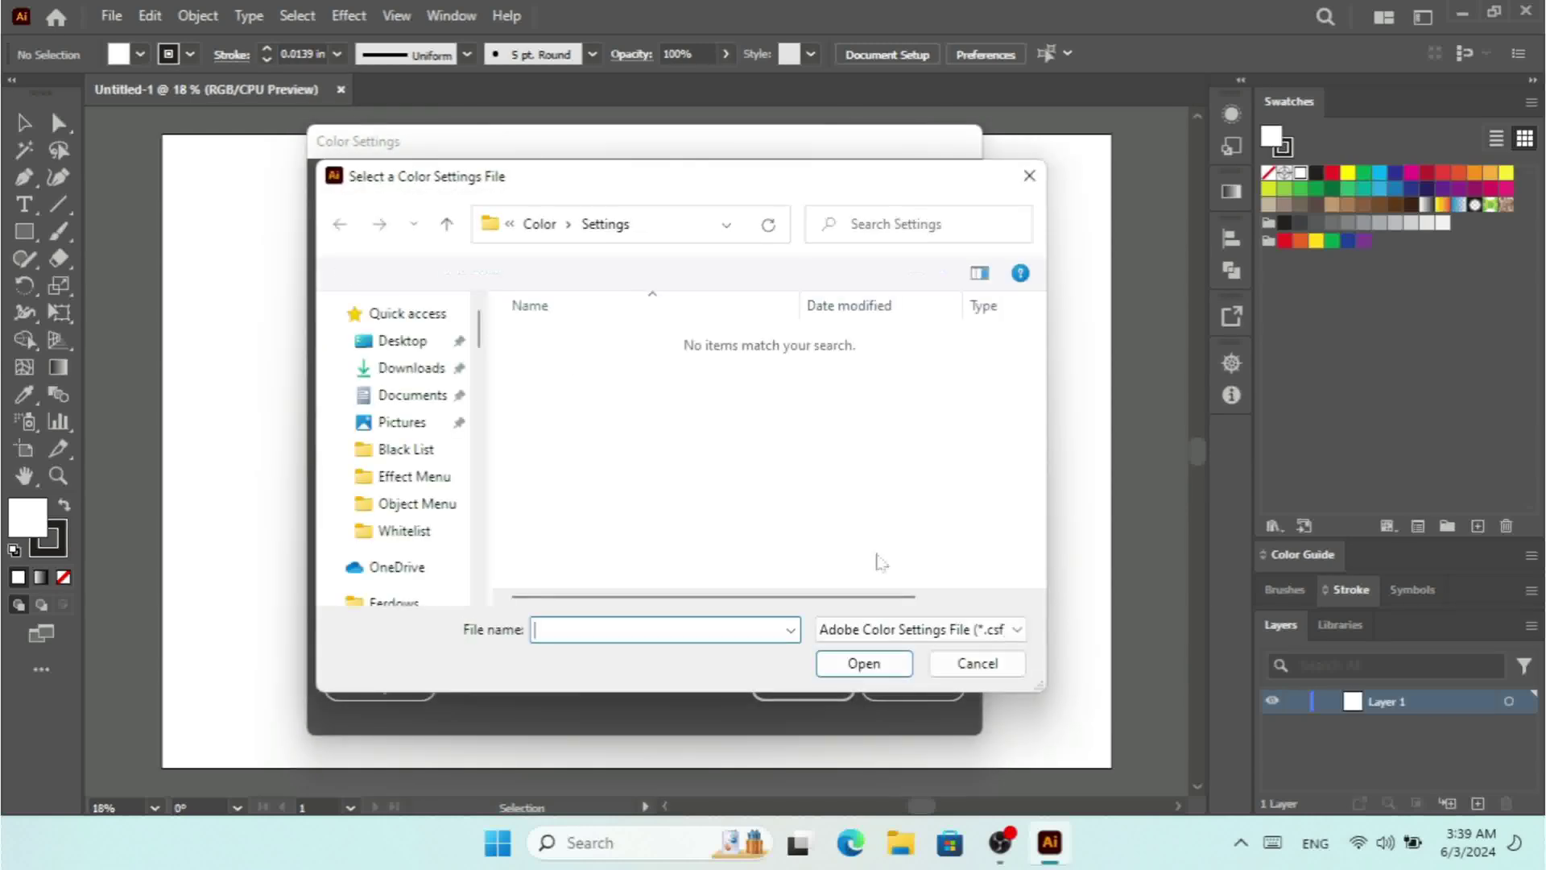
pyautogui.click(966, 659)
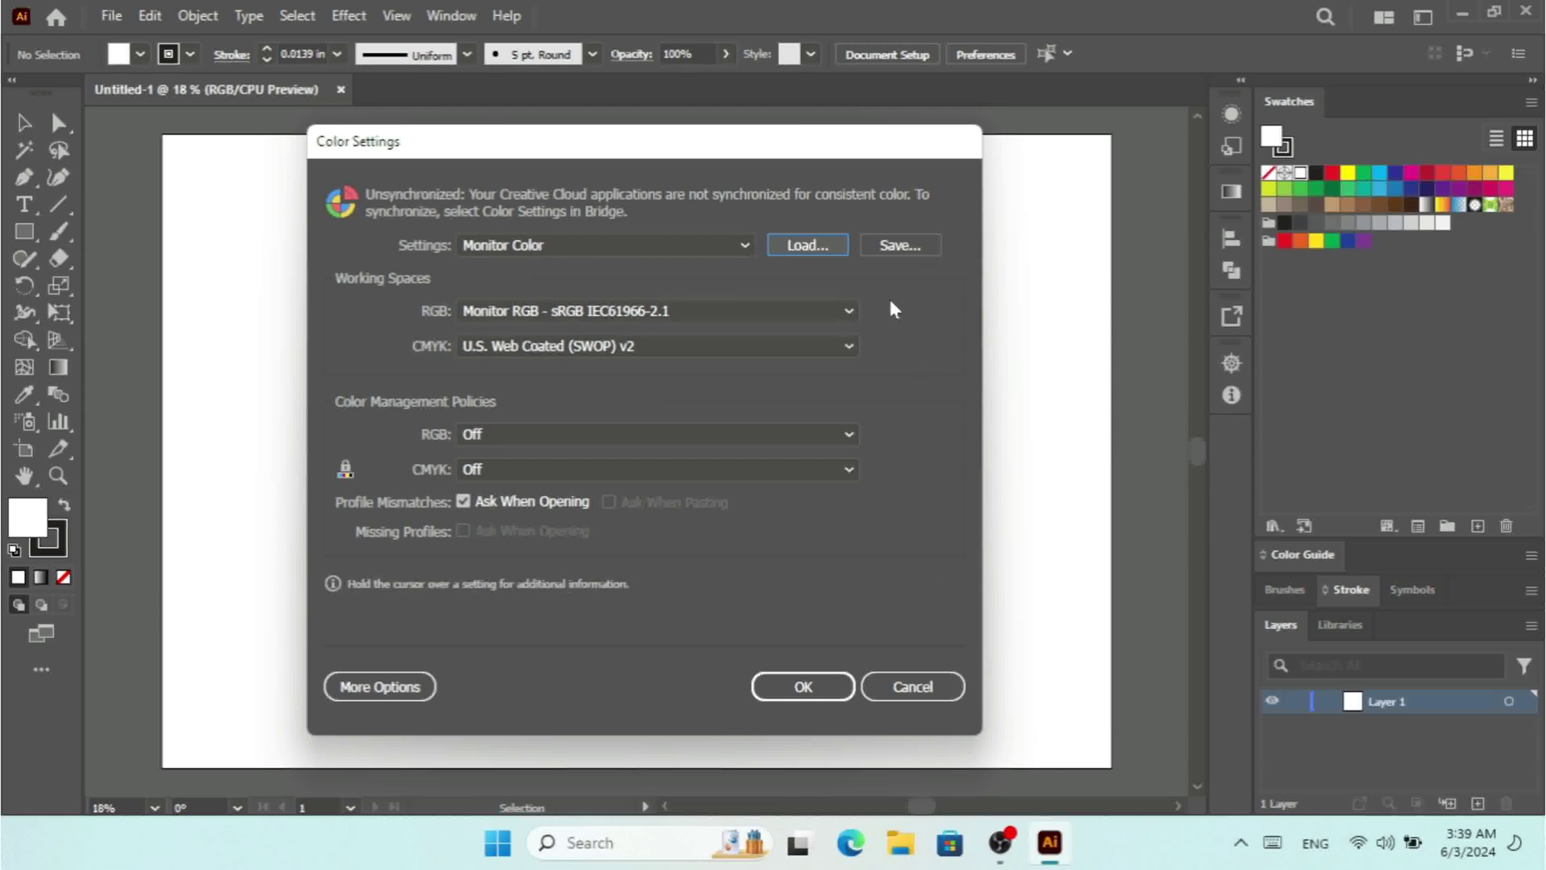
pyautogui.click(900, 244)
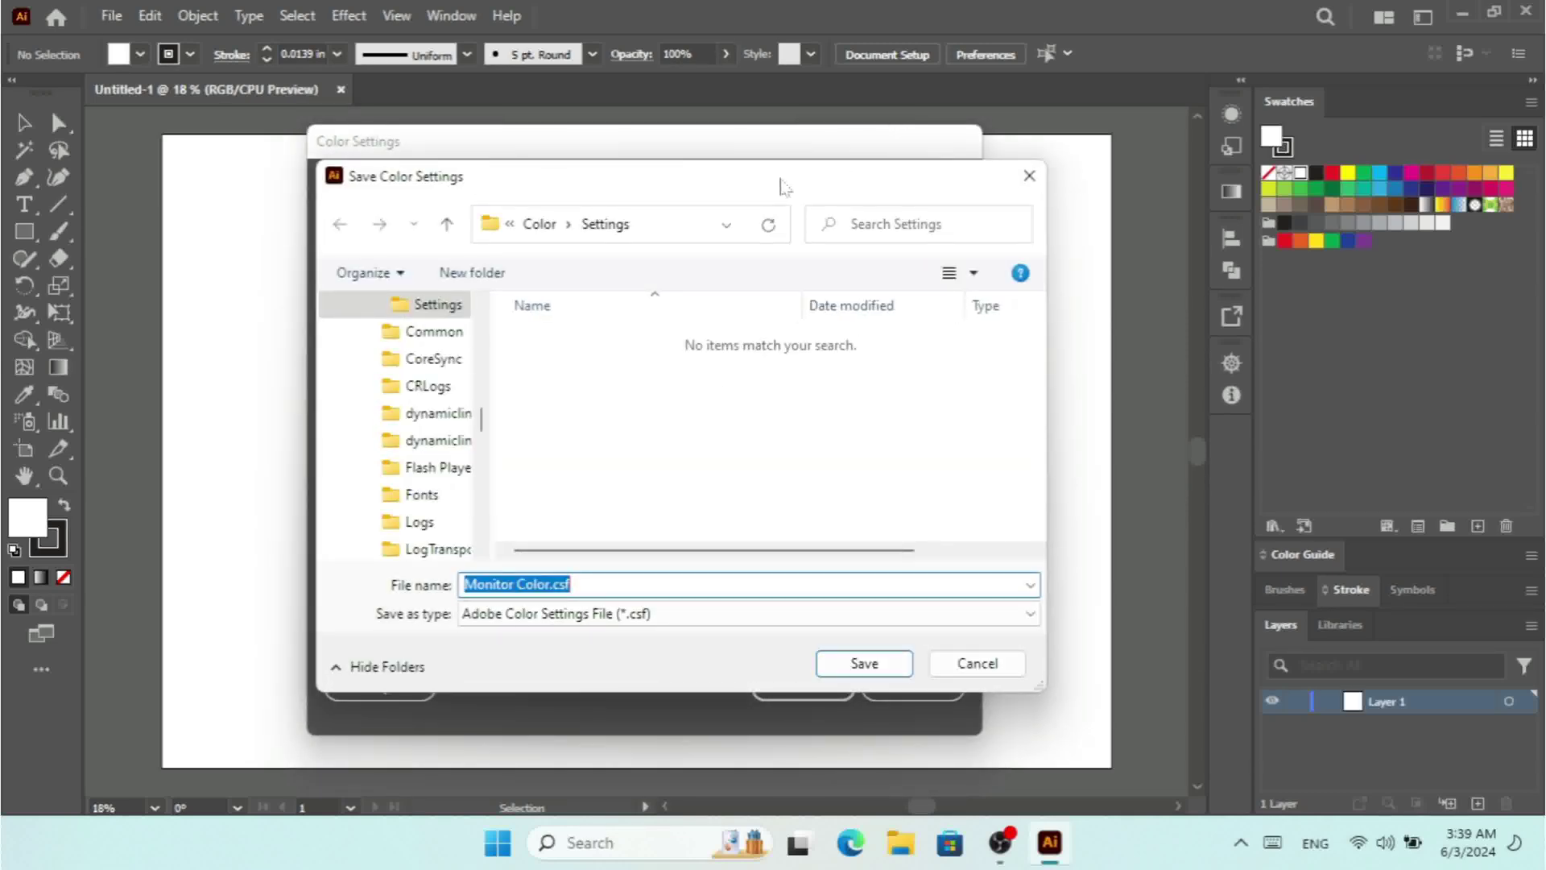
pyautogui.moveTo(786, 187); pyautogui.dragTo(1085, 178)
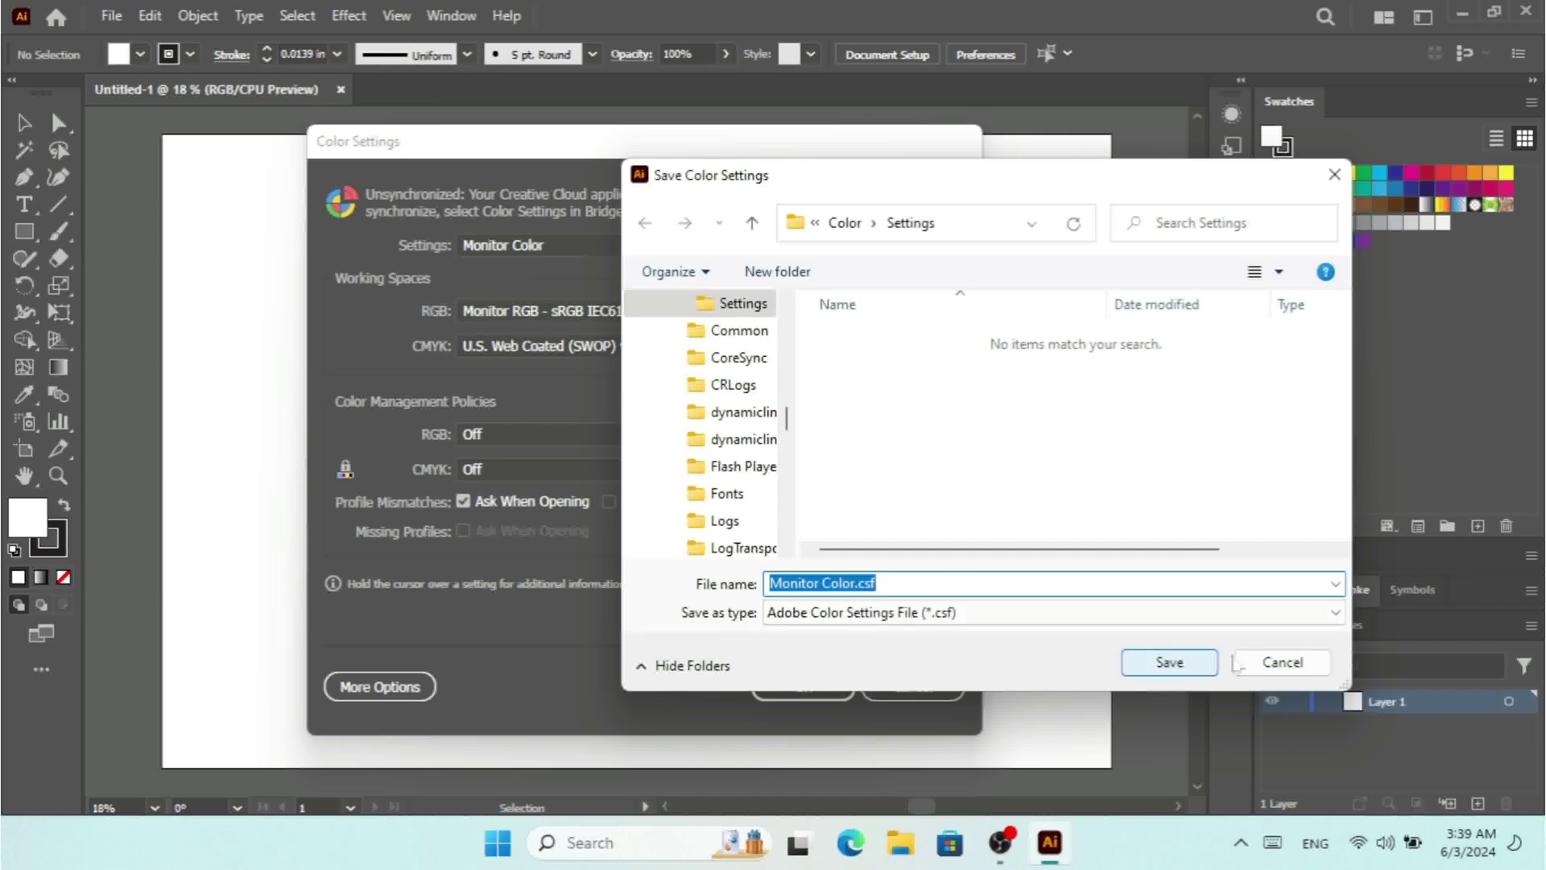
pyautogui.click(1283, 660)
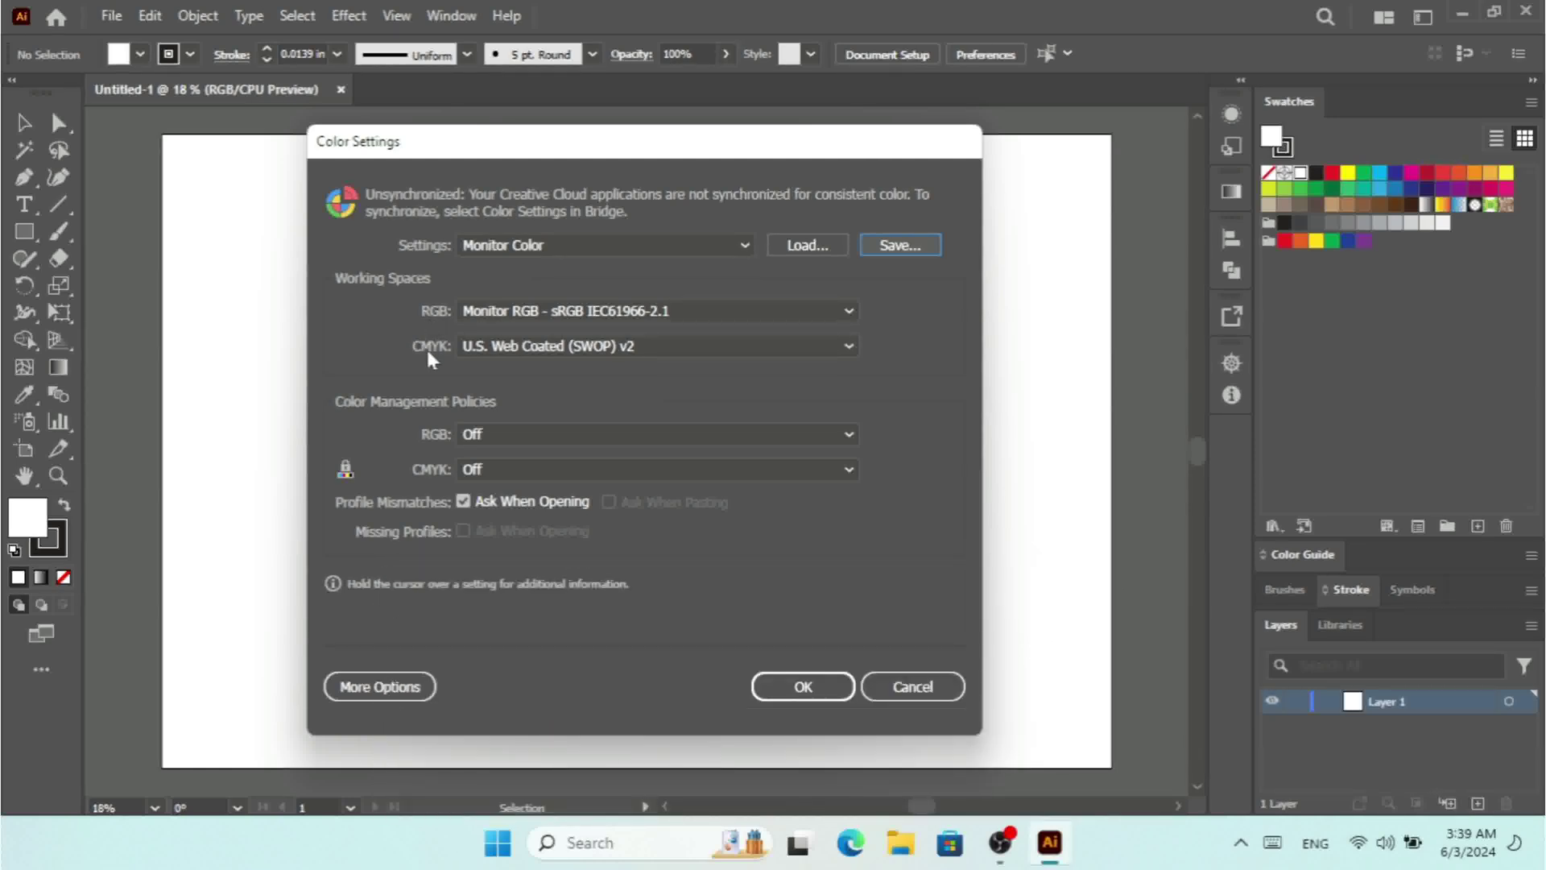
# Set the RGB working space to Apple RGB and the CMYK working space to Japan Color 2001 Coated.
pyautogui.click(542, 313)
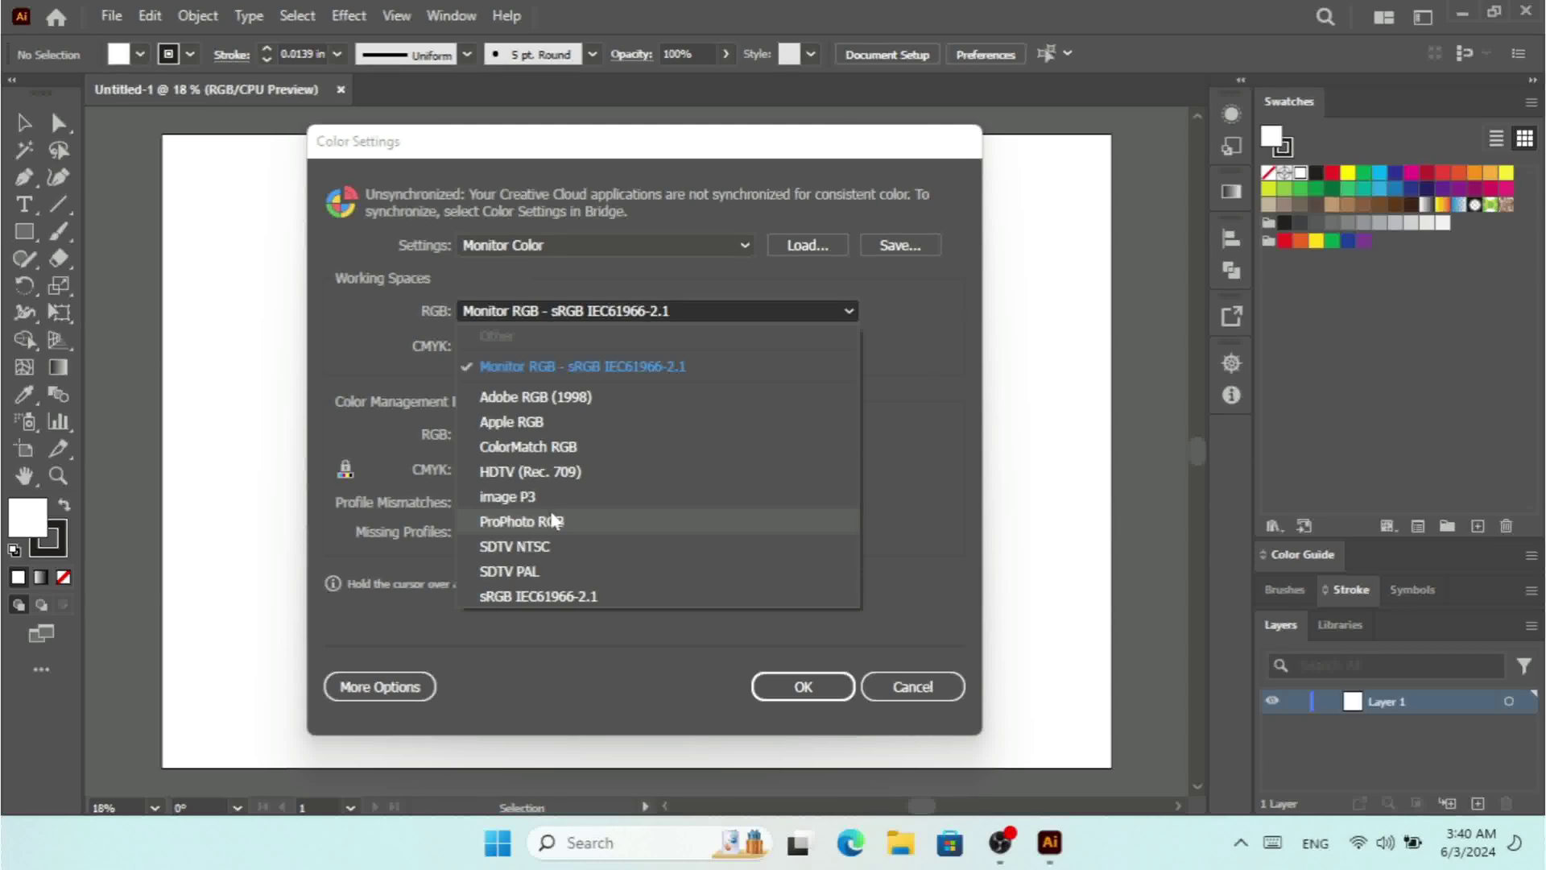
pyautogui.click(527, 421)
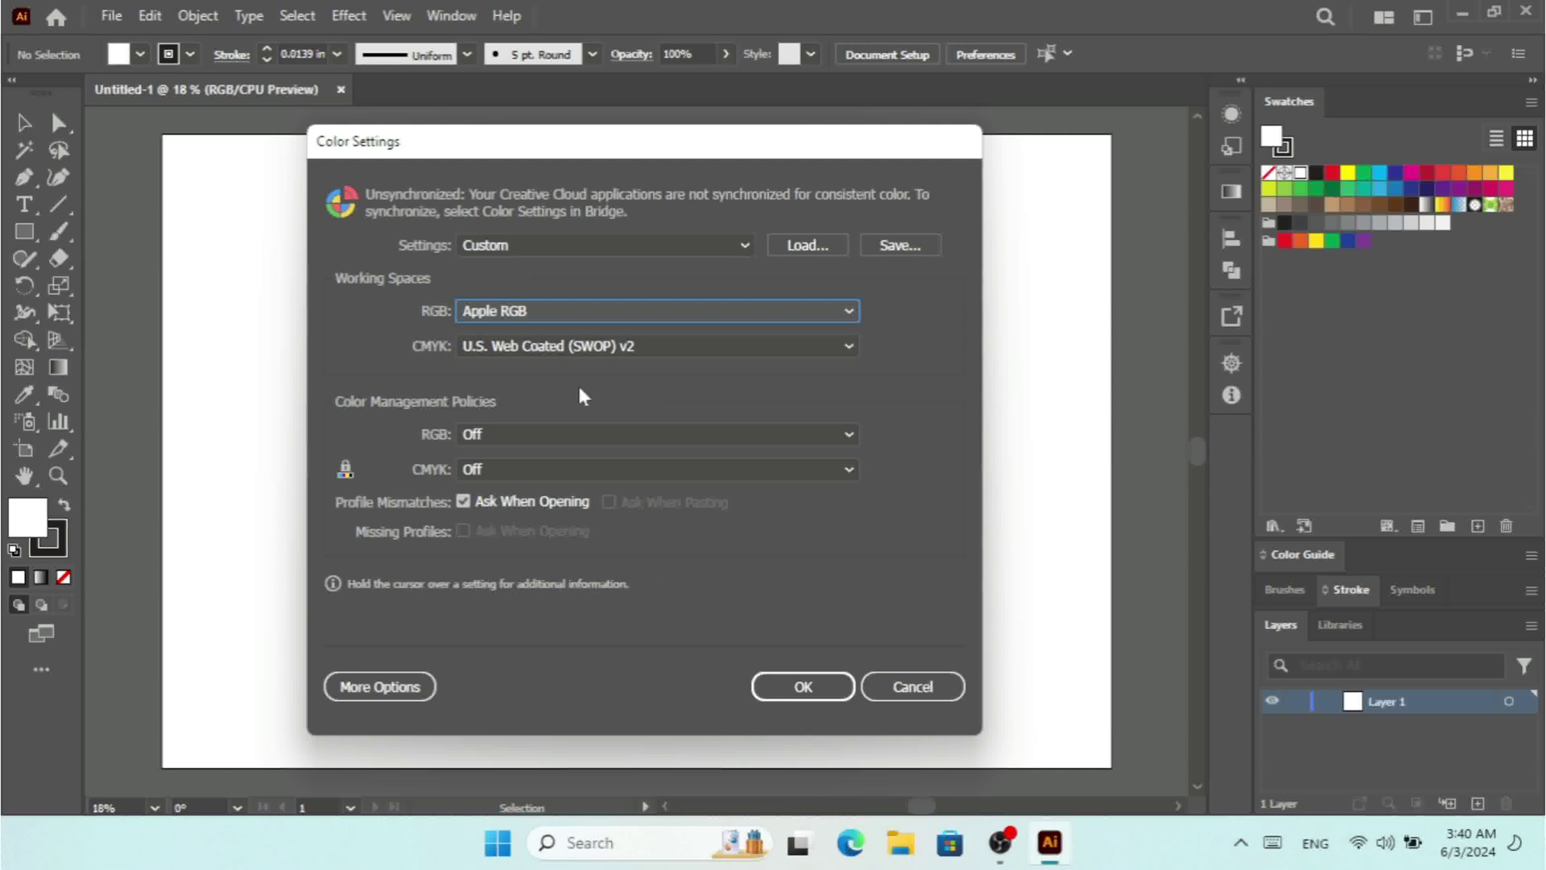
pyautogui.moveTo(522, 320)
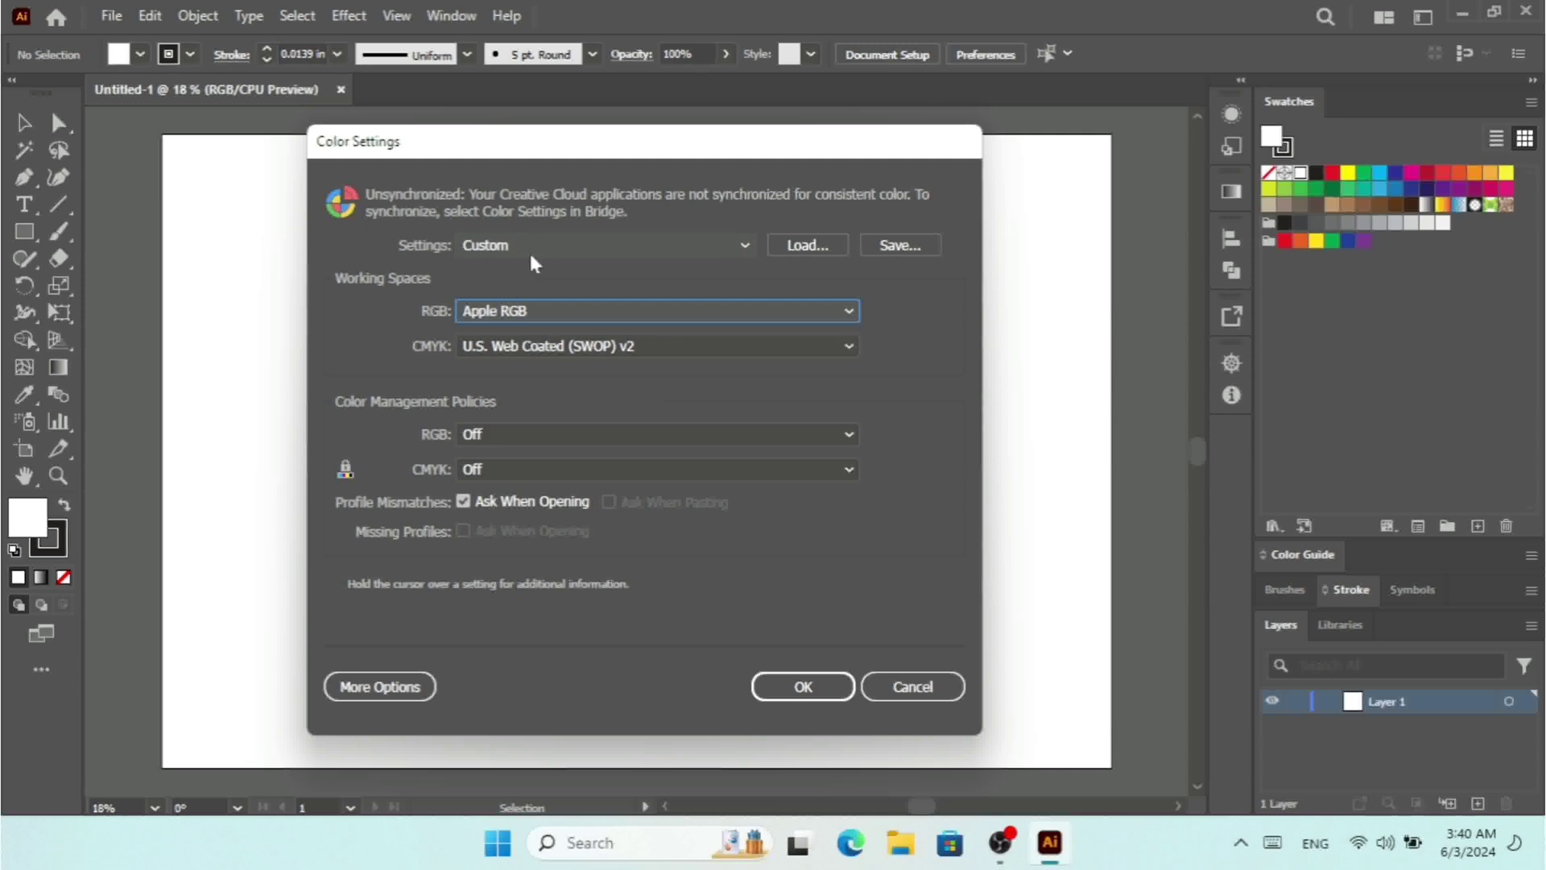
pyautogui.click(524, 359)
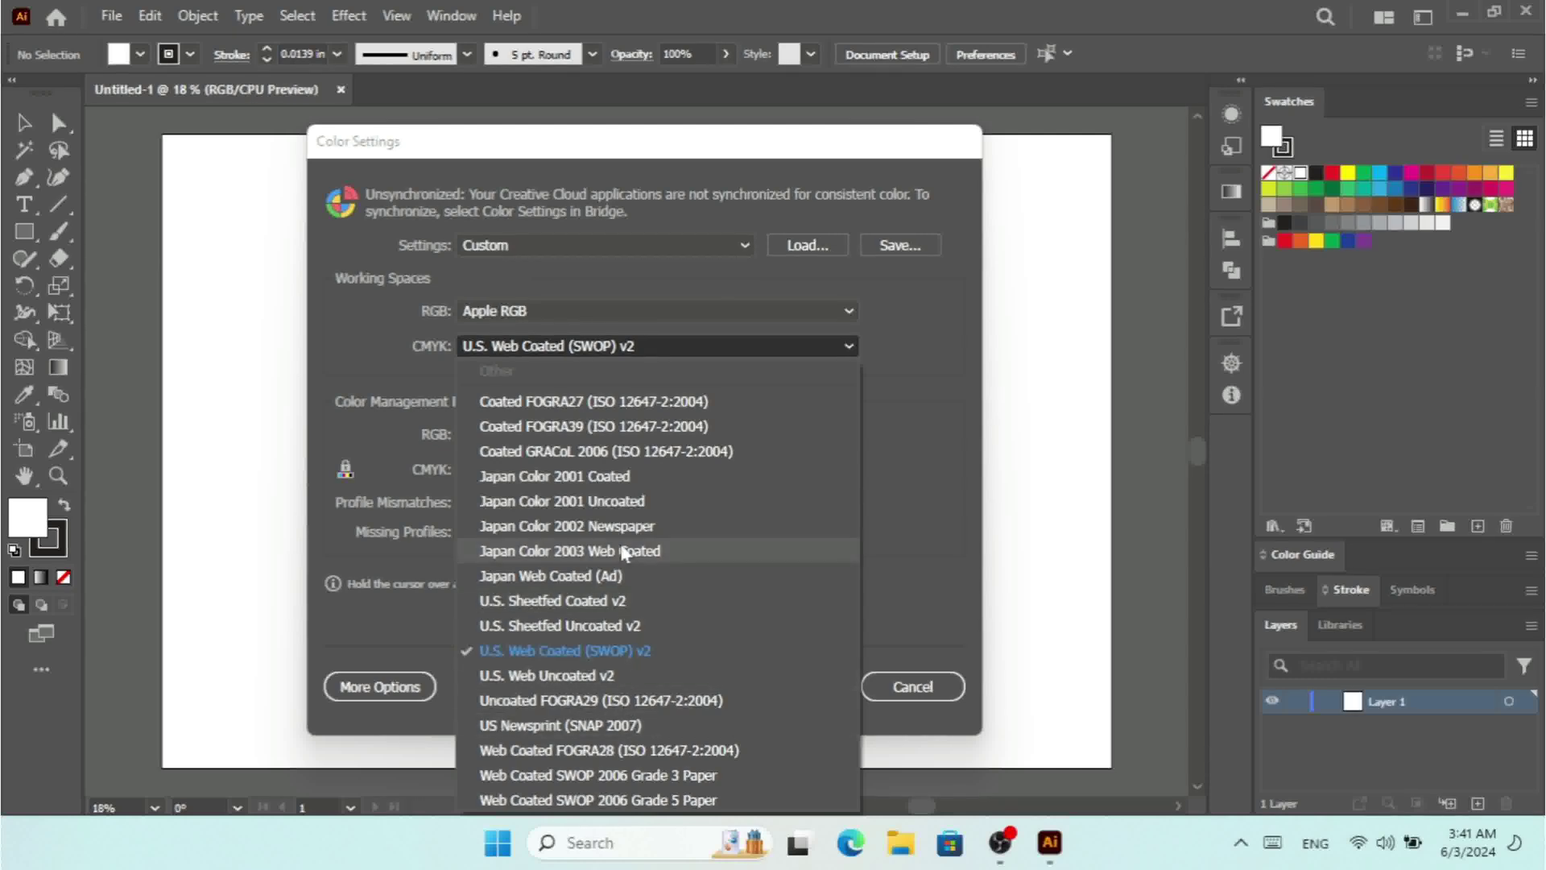
pyautogui.click(586, 480)
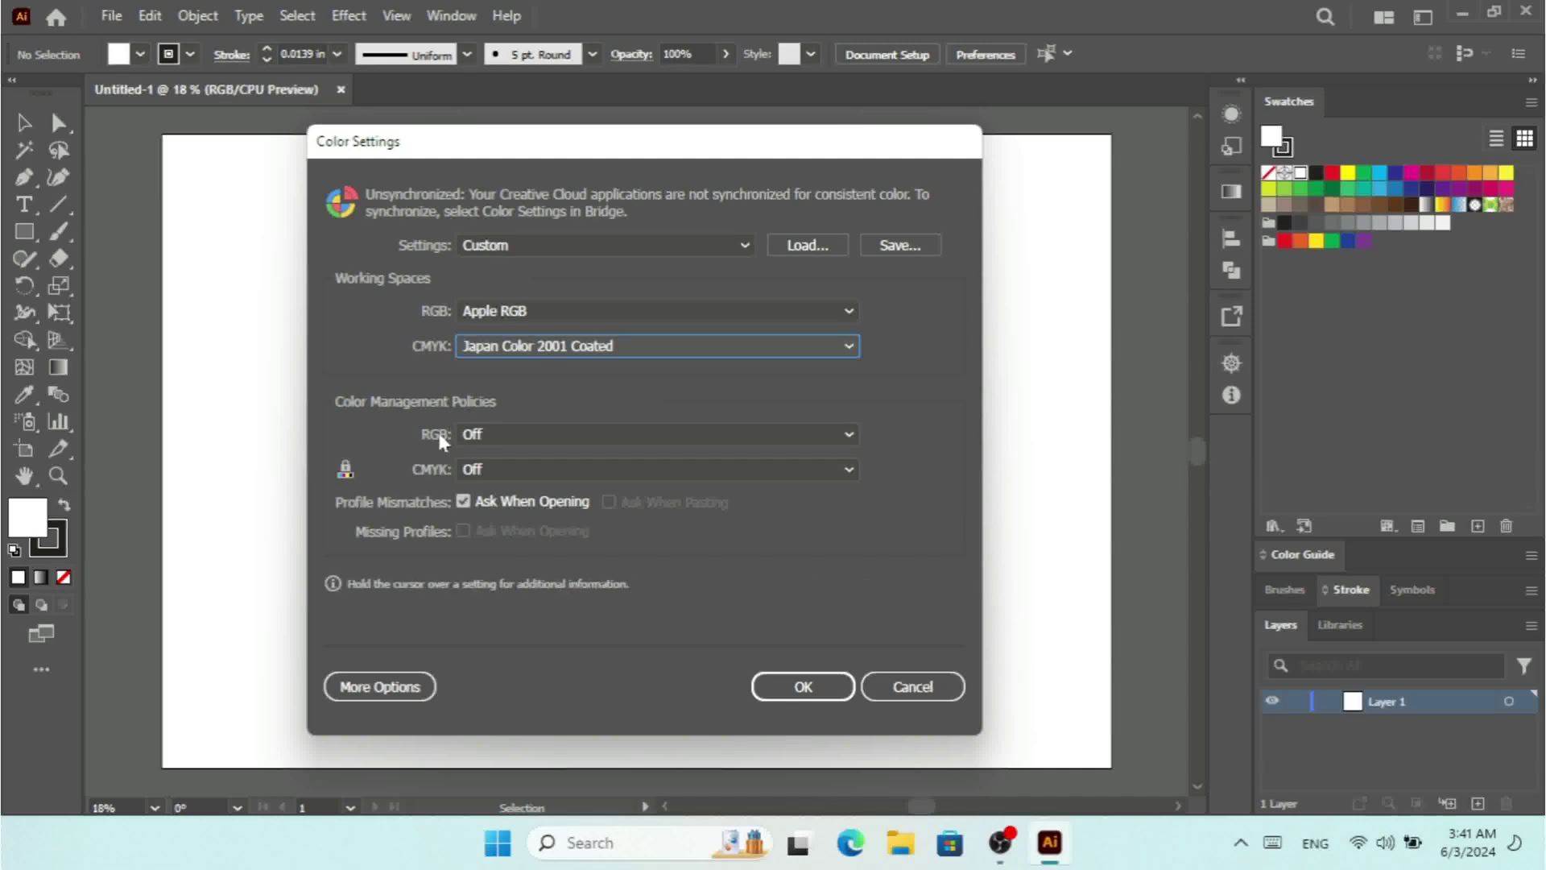
# Set the RGB and CMYK policies to Convert to Working Space, and enable Ask When Pasting for mismatches and Ask When Opening for missing profiles.
pyautogui.click(504, 434)
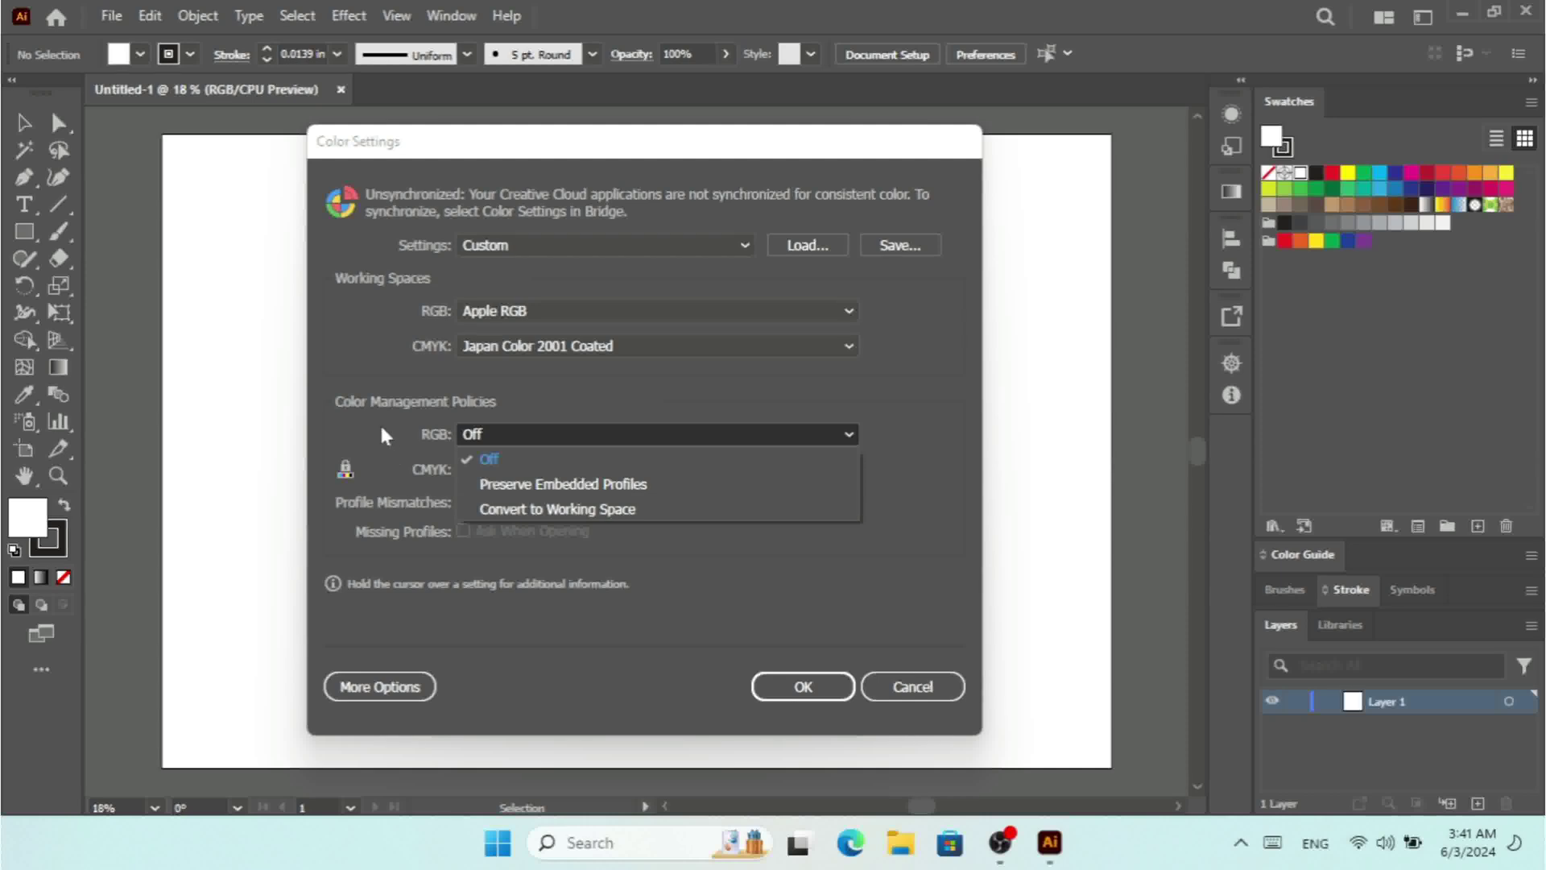
pyautogui.click(487, 458)
pyautogui.click(530, 467)
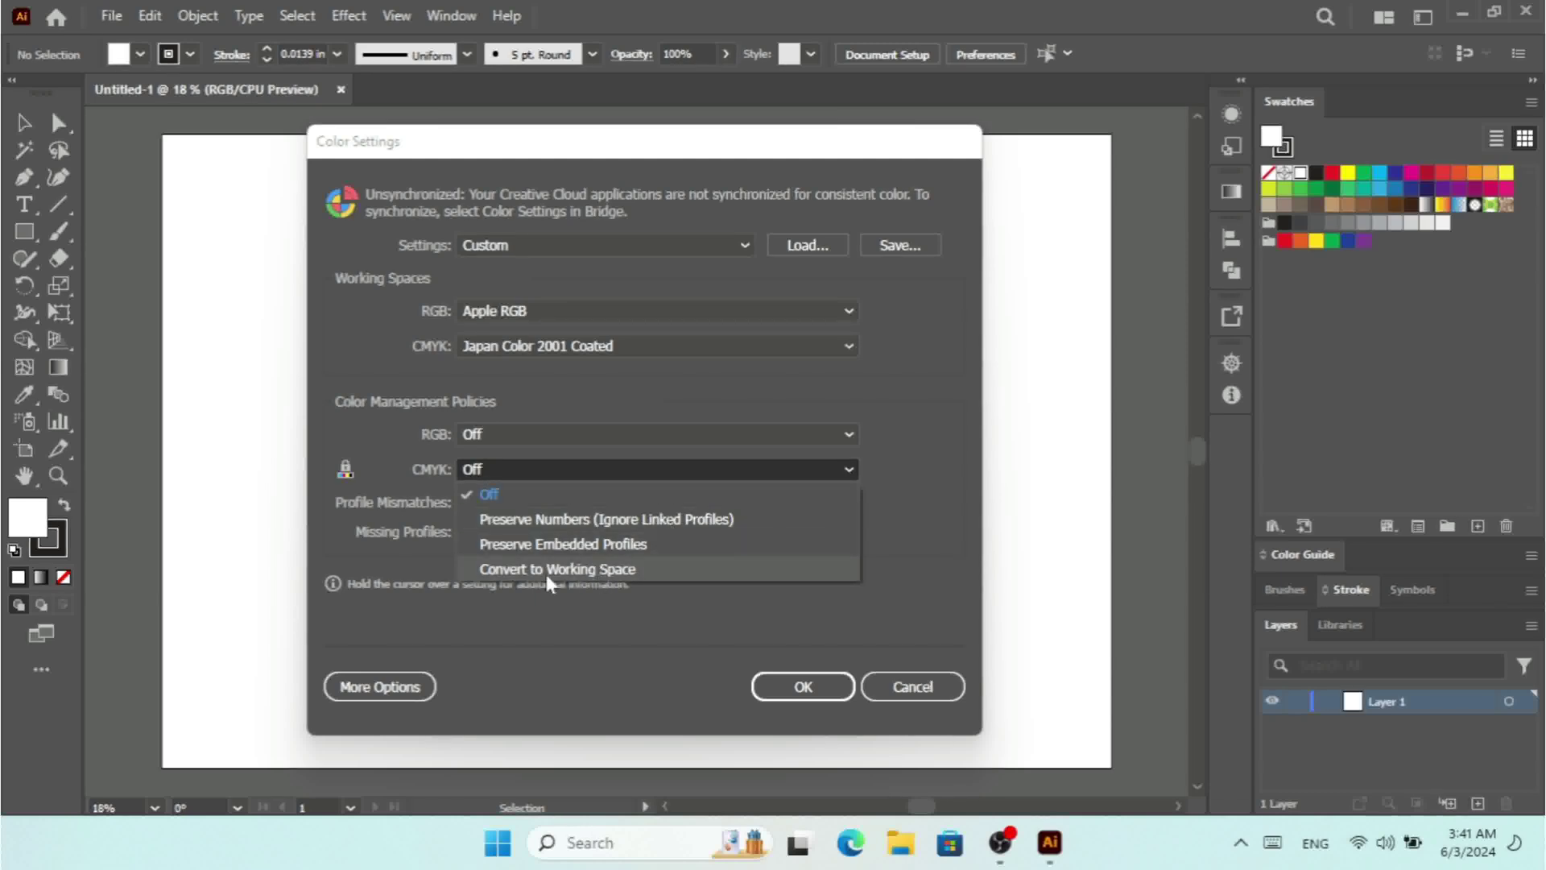
pyautogui.click(604, 570)
pyautogui.click(681, 439)
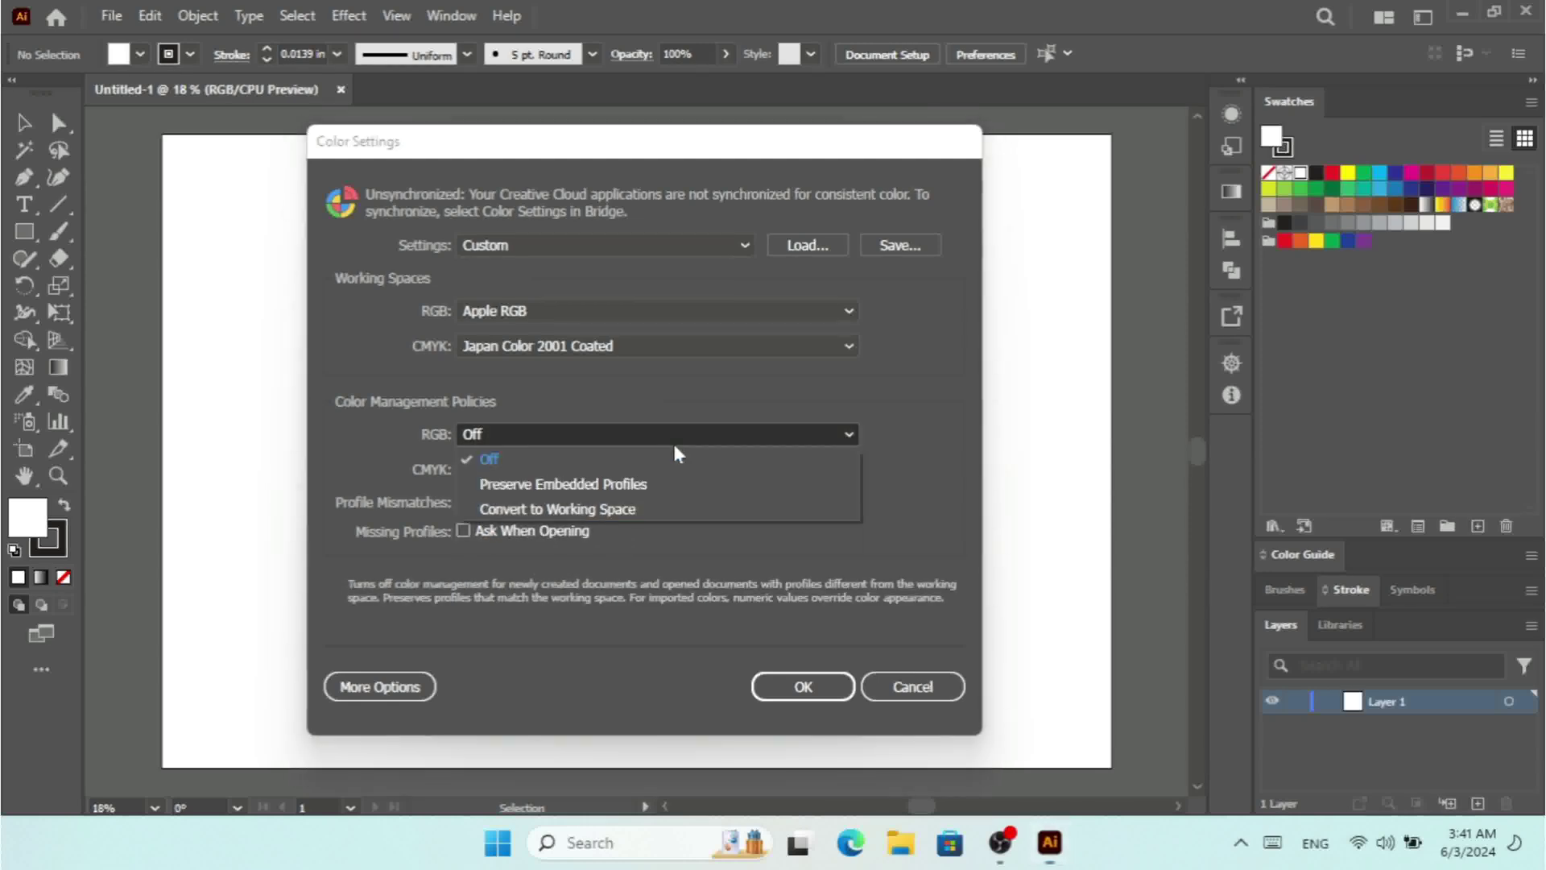
pyautogui.click(592, 509)
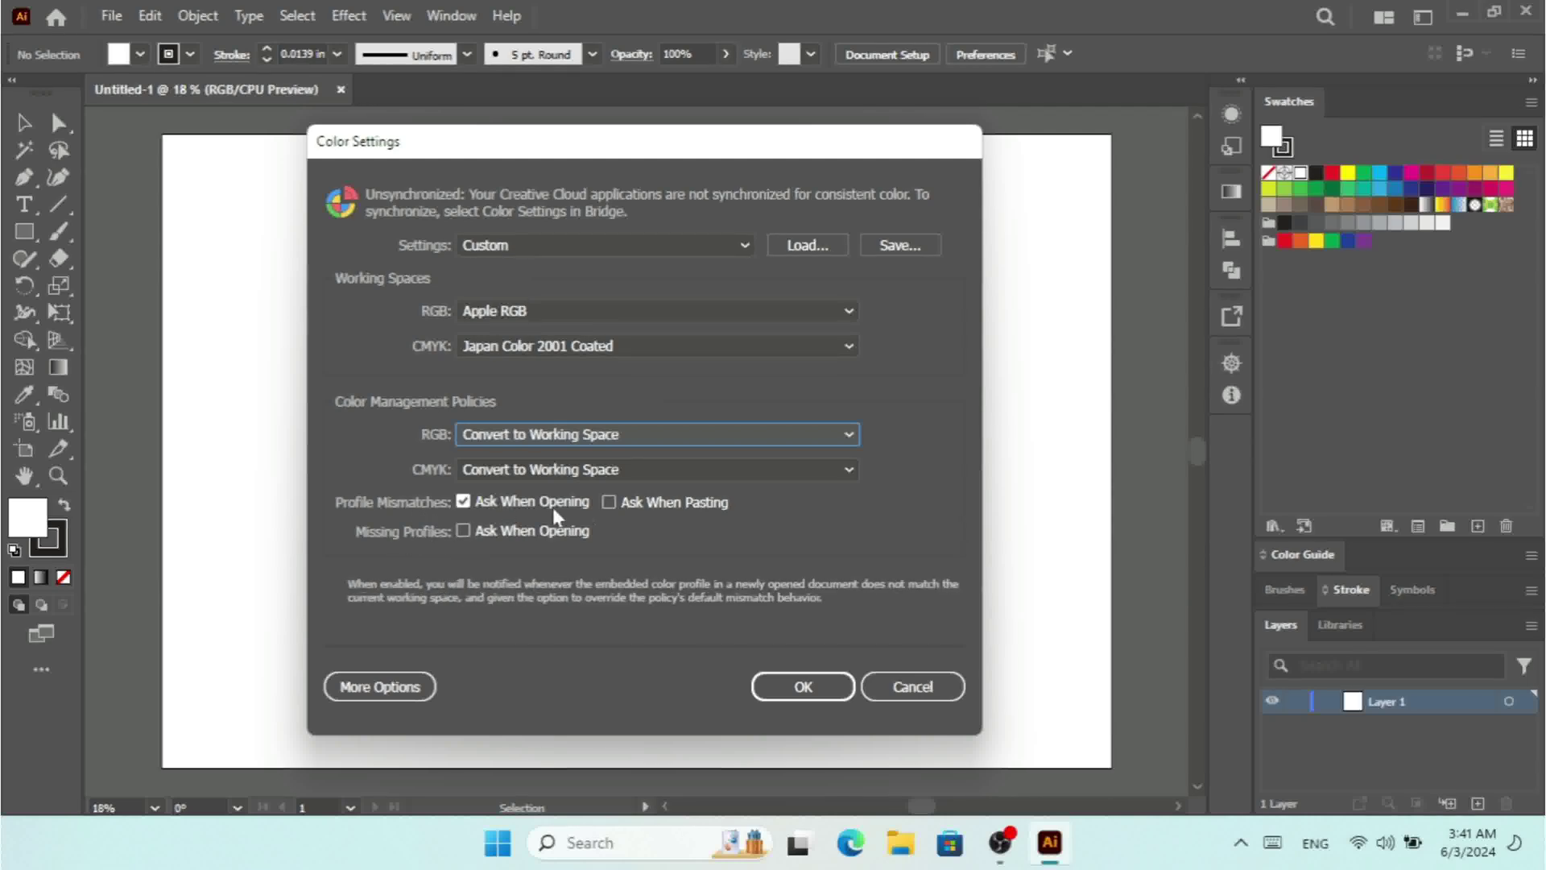
pyautogui.click(626, 505)
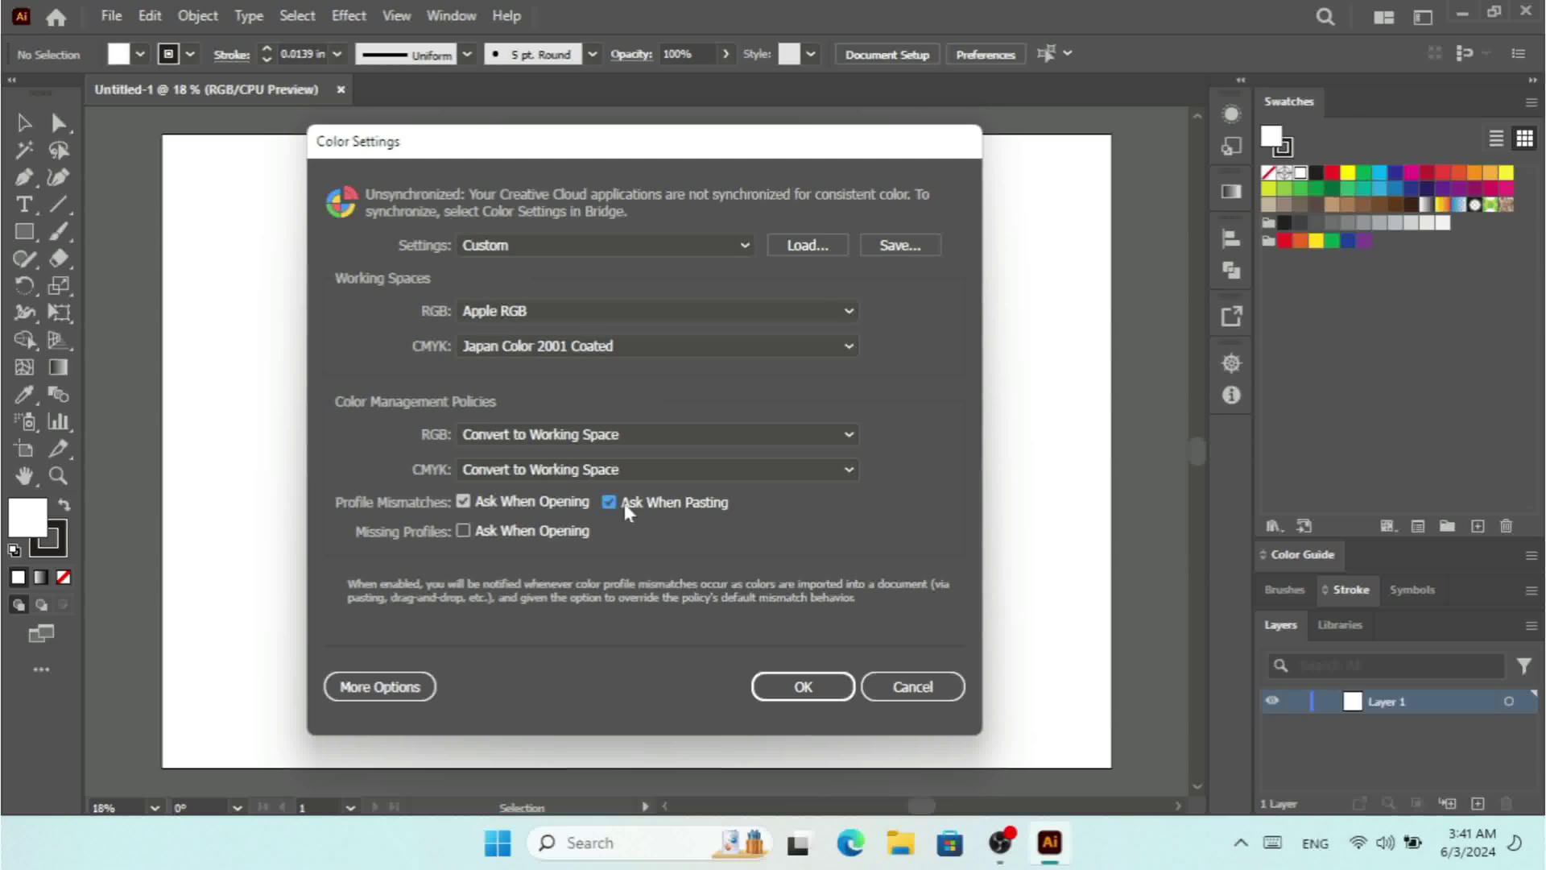
pyautogui.click(462, 530)
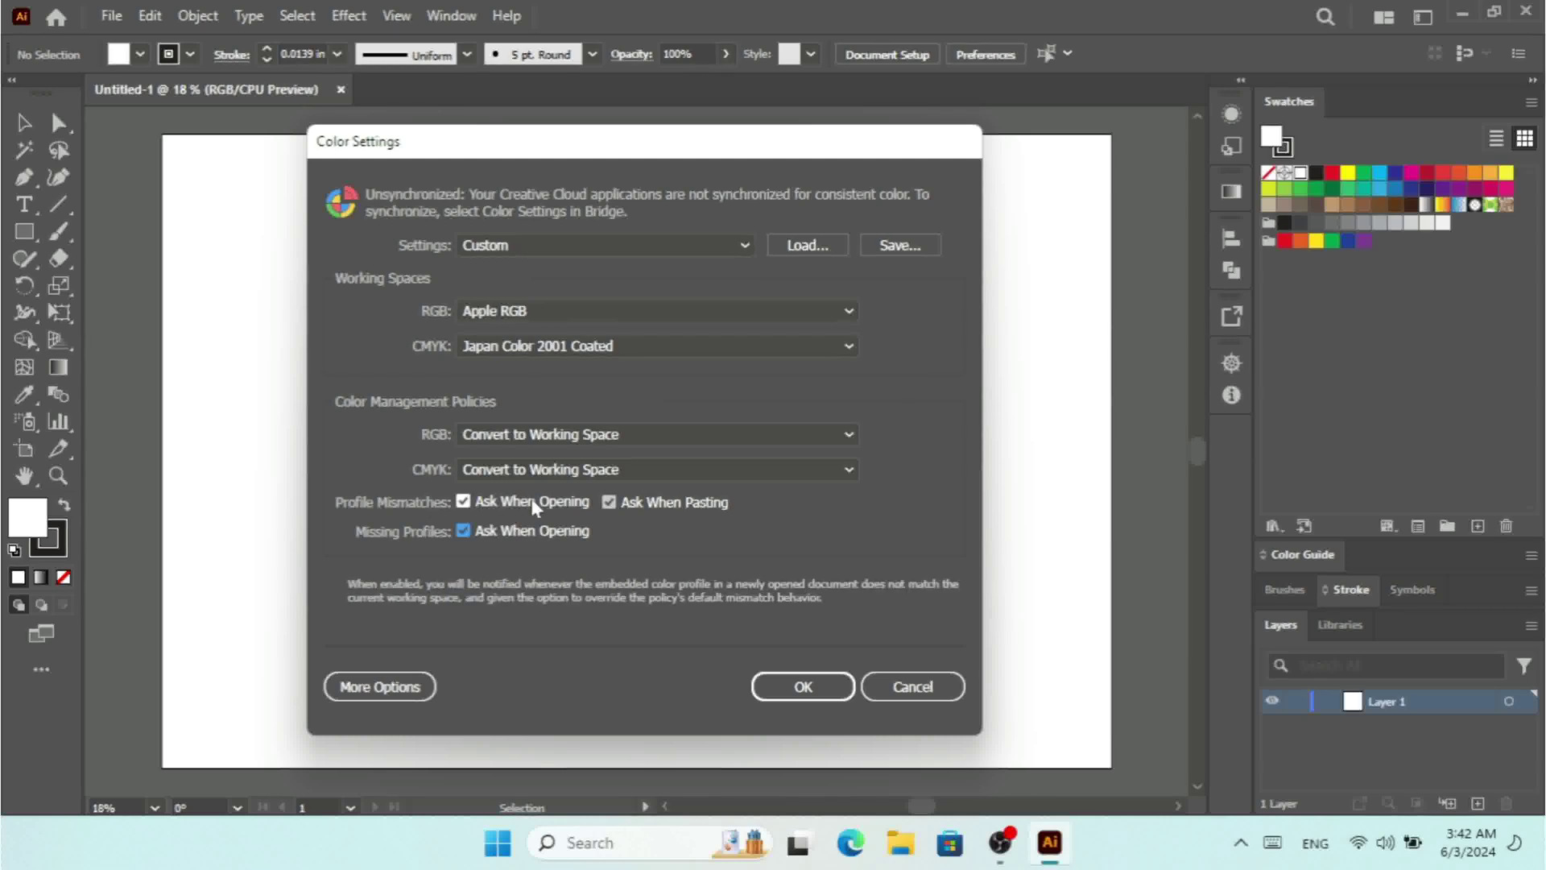
# Expand the additional color options and review the available conversion engines and rendering intents without changing them.
pyautogui.click(390, 697)
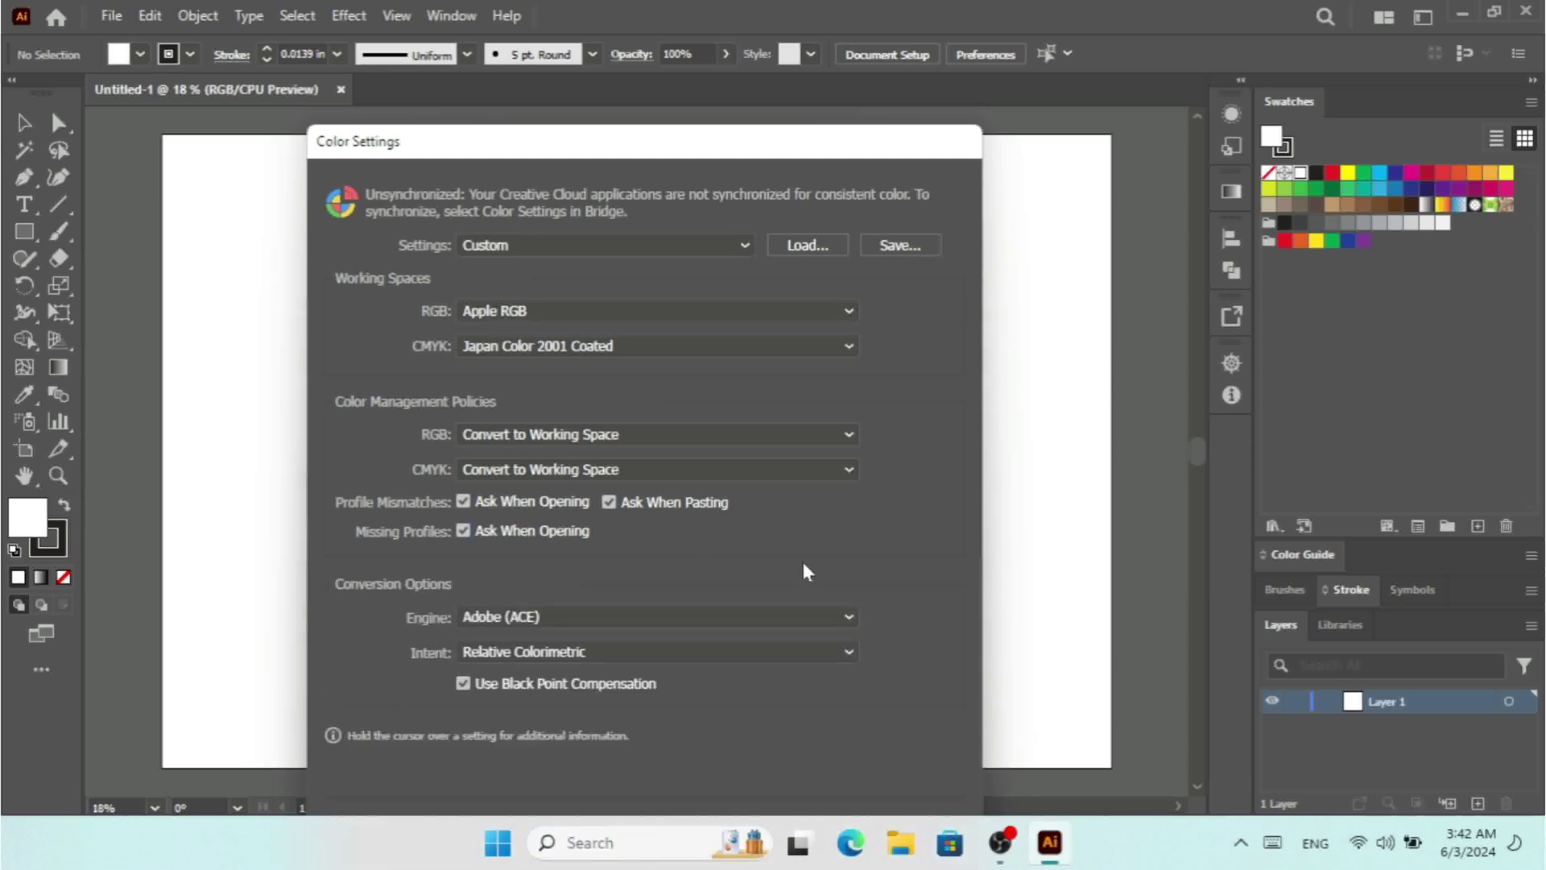
pyautogui.click(567, 616)
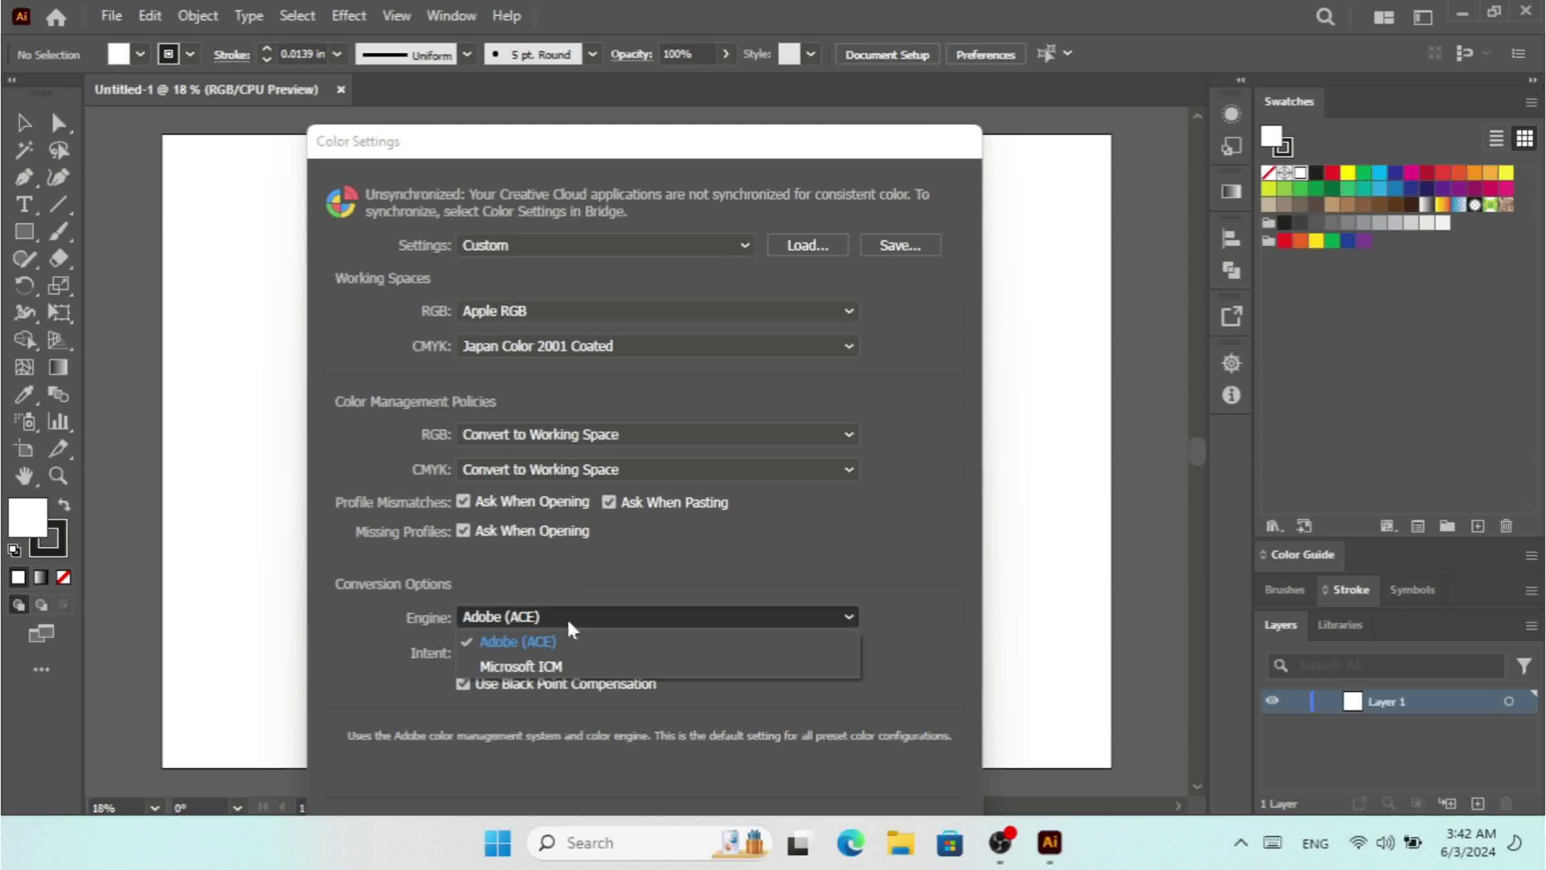
pyautogui.click(379, 631)
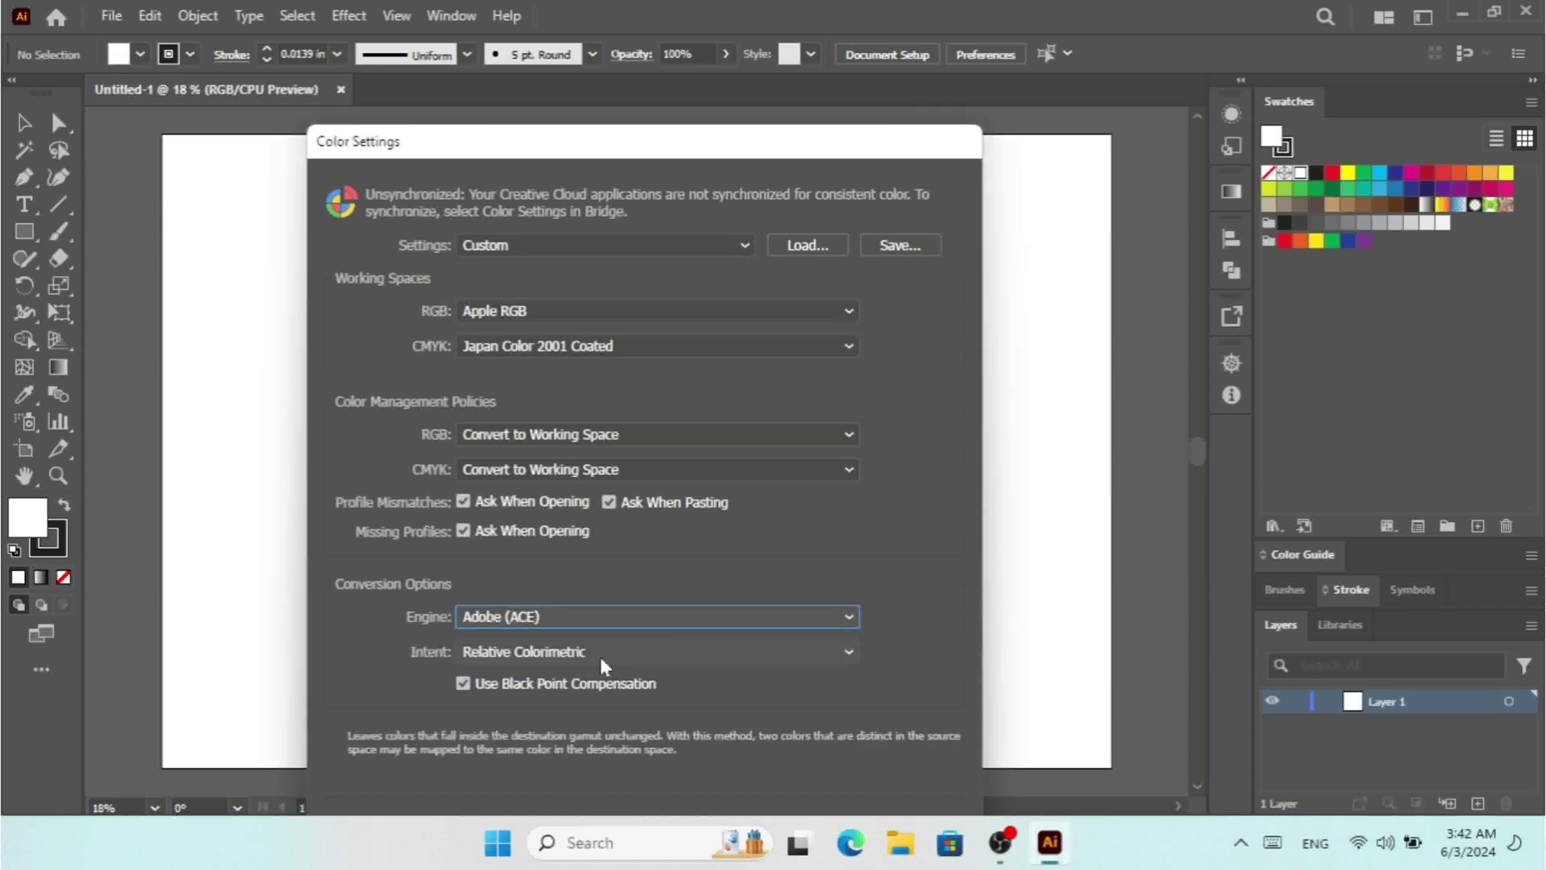
pyautogui.click(644, 658)
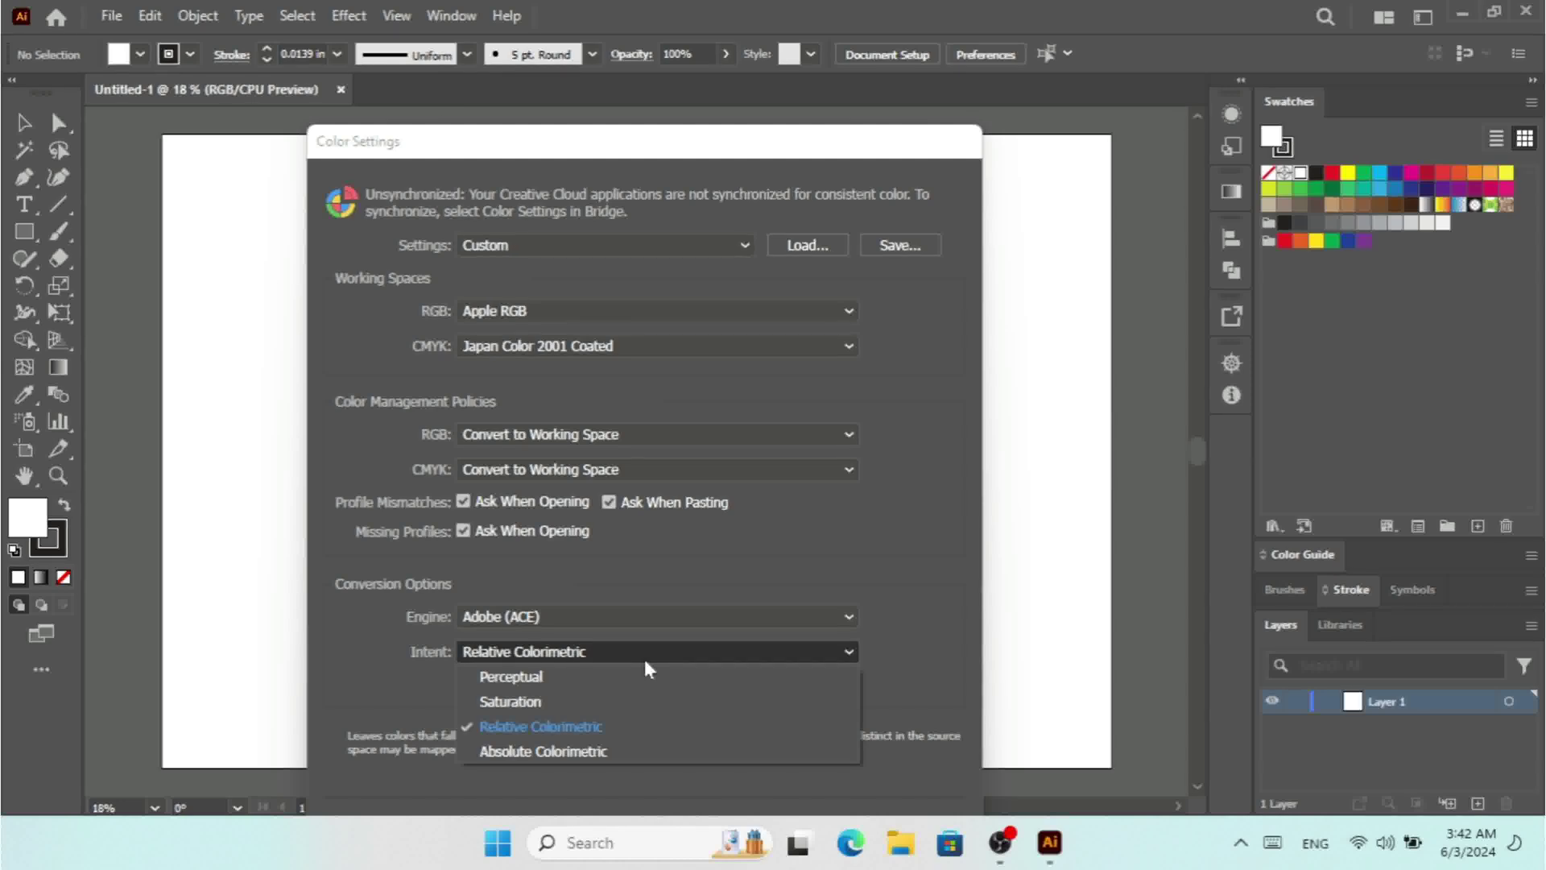
pyautogui.click(364, 670)
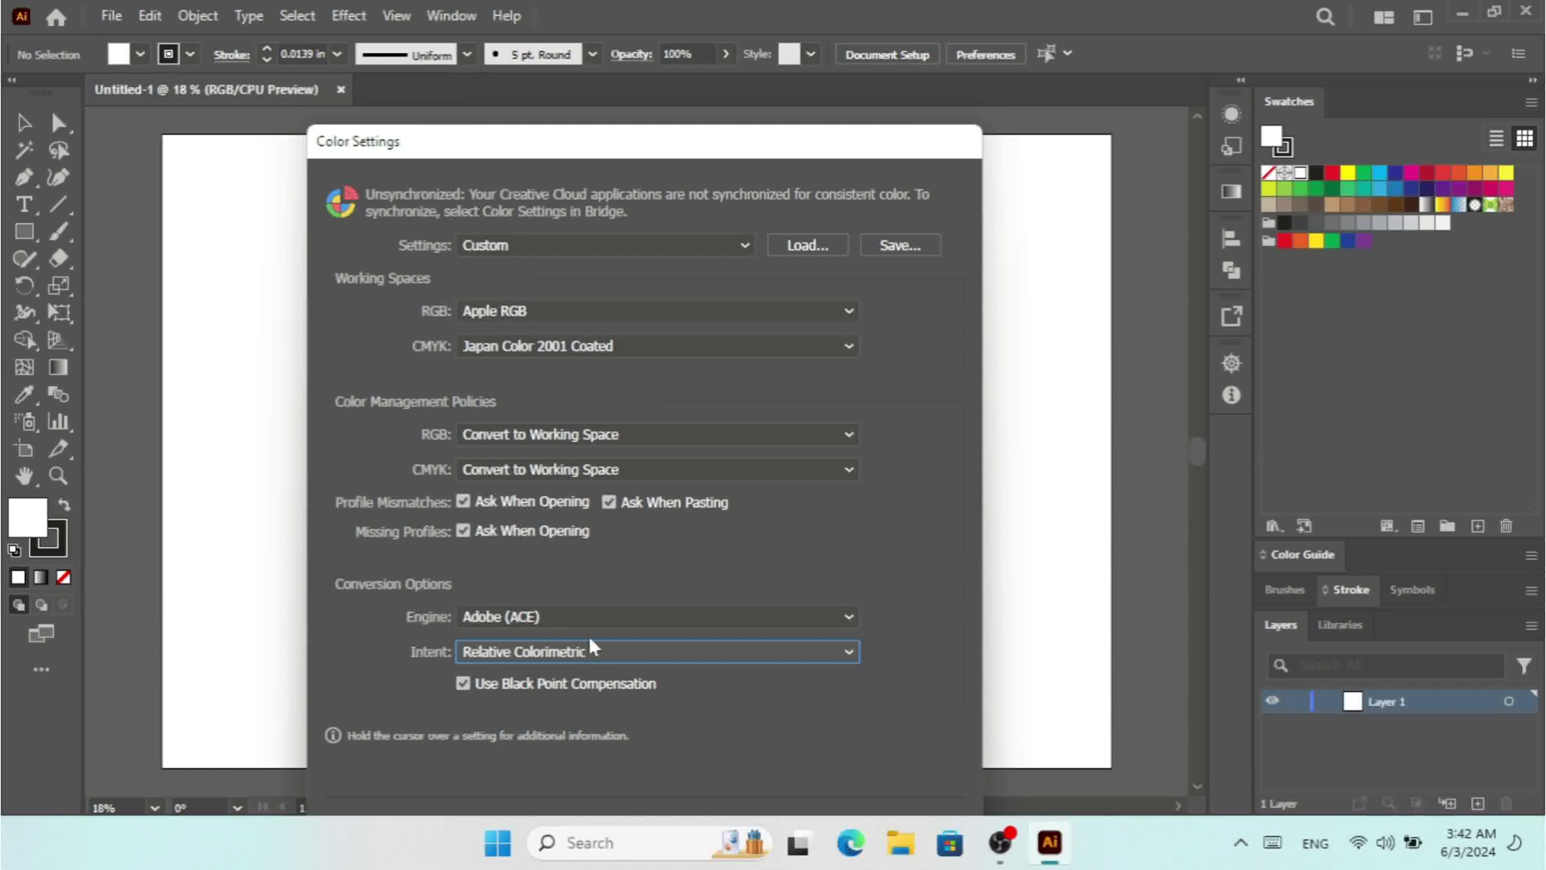
pyautogui.moveTo(589, 654)
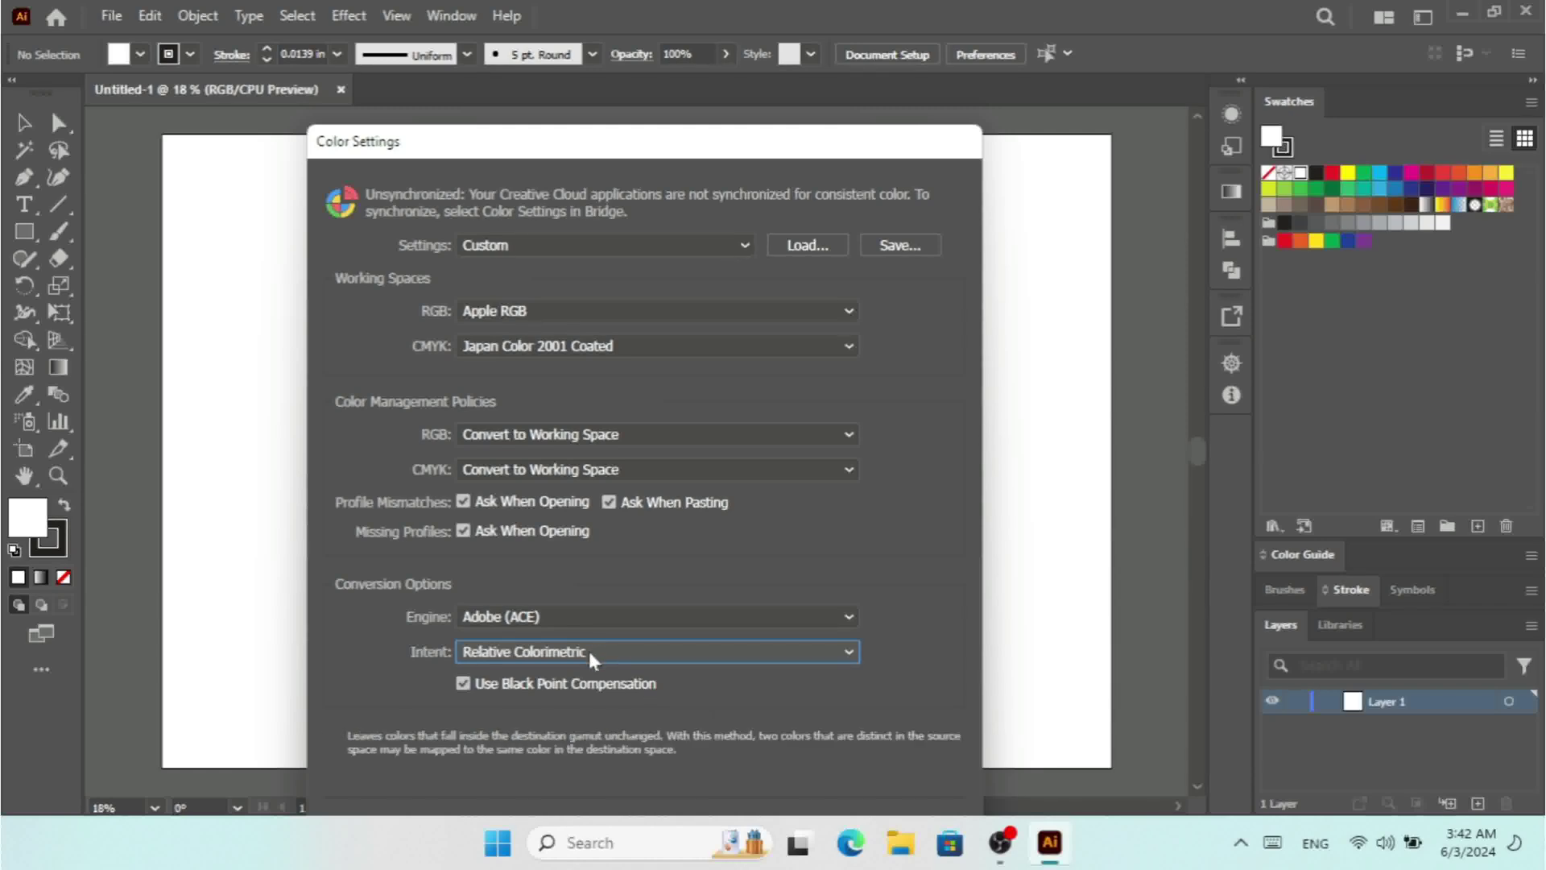
pyautogui.moveTo(350, 582)
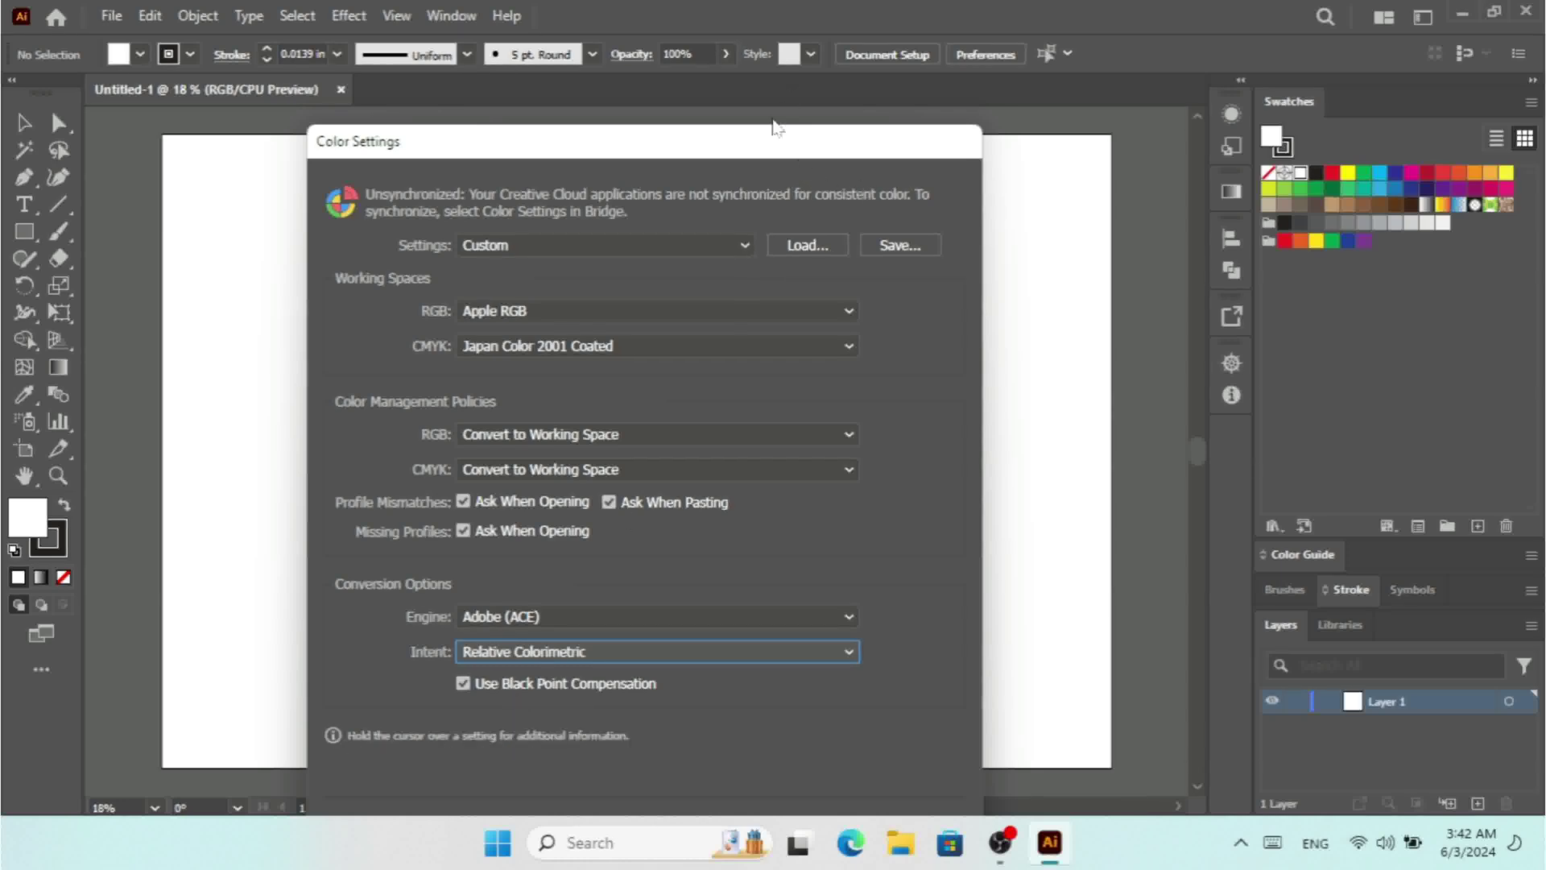
# Collapse the conversion options and apply the customized color settings.
pyautogui.moveTo(735, 145); pyautogui.dragTo(723, 43)
pyautogui.click(339, 739)
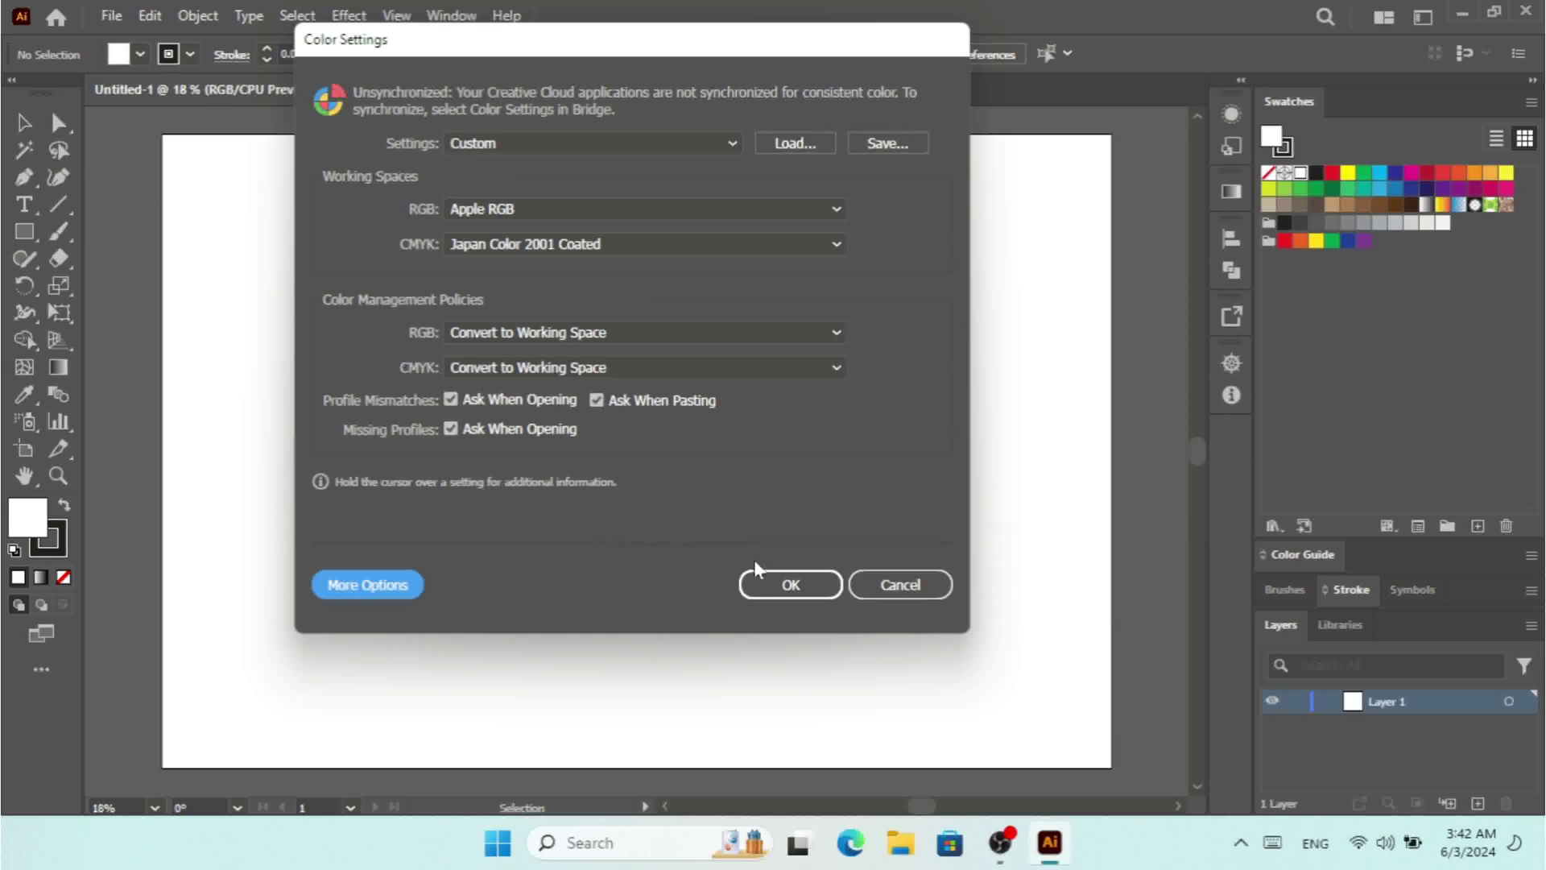
pyautogui.click(784, 587)
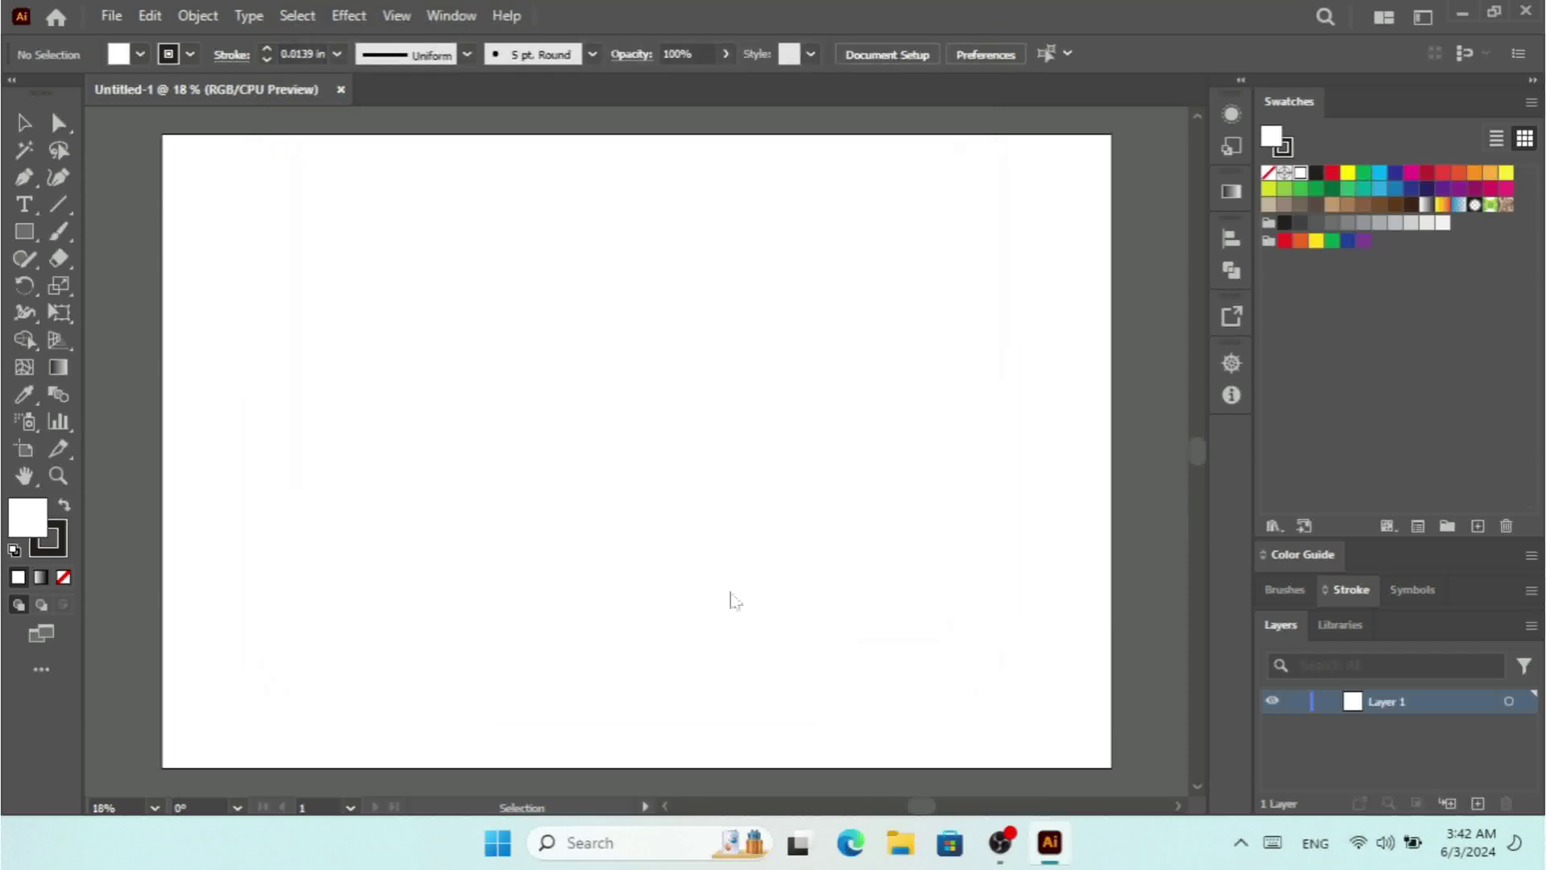
# Draw a blue-filled rectangle near the middle of the artboard with the Rectangle tool.
pyautogui.click(111, 17)
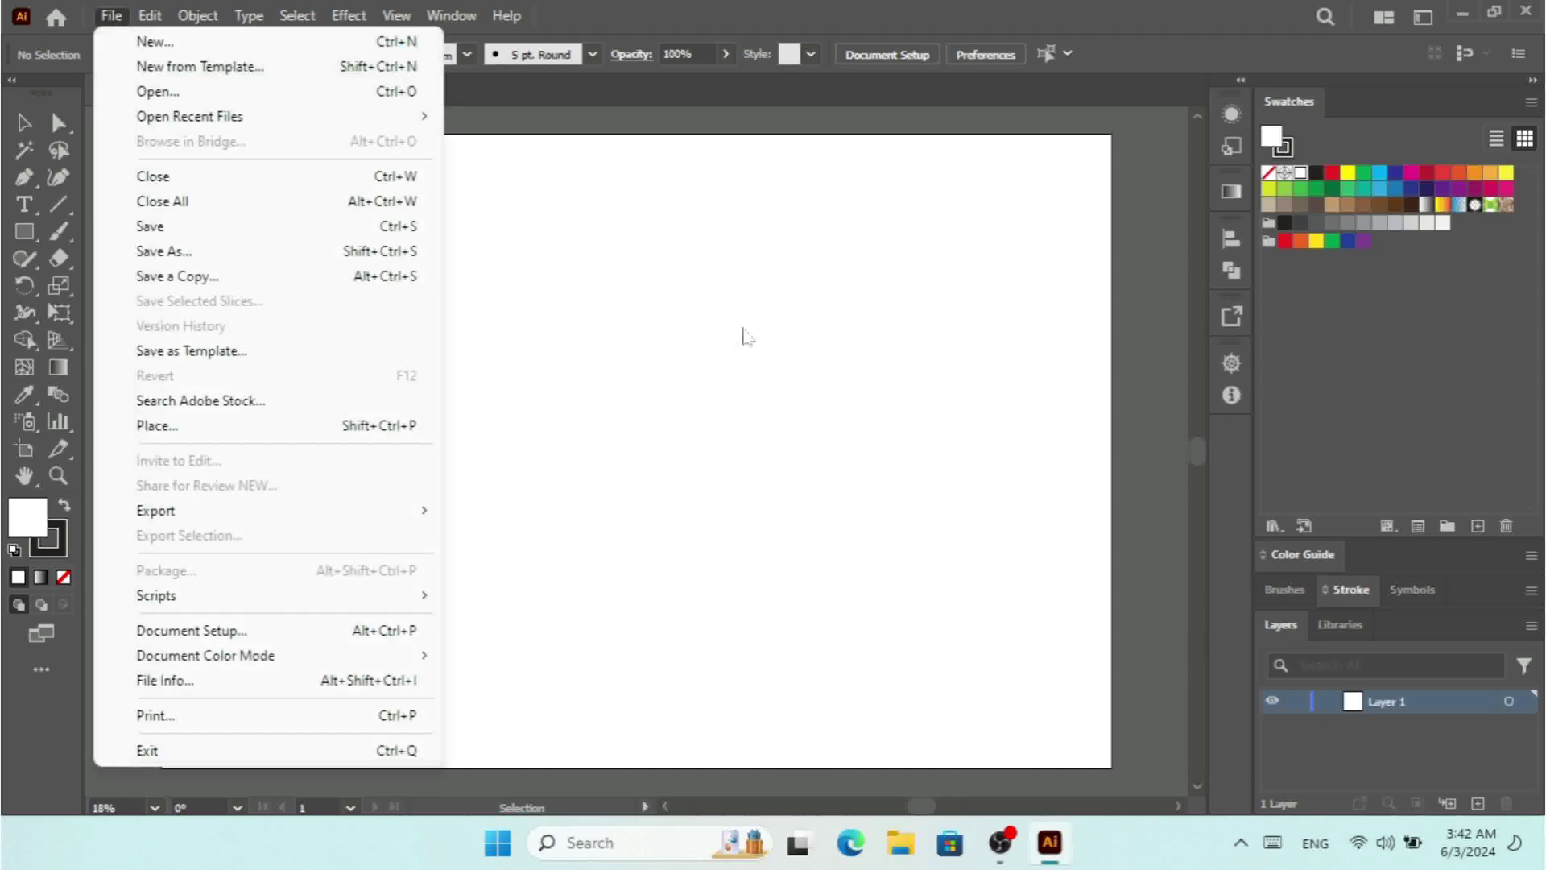
pyautogui.click(610, 314)
pyautogui.click(32, 234)
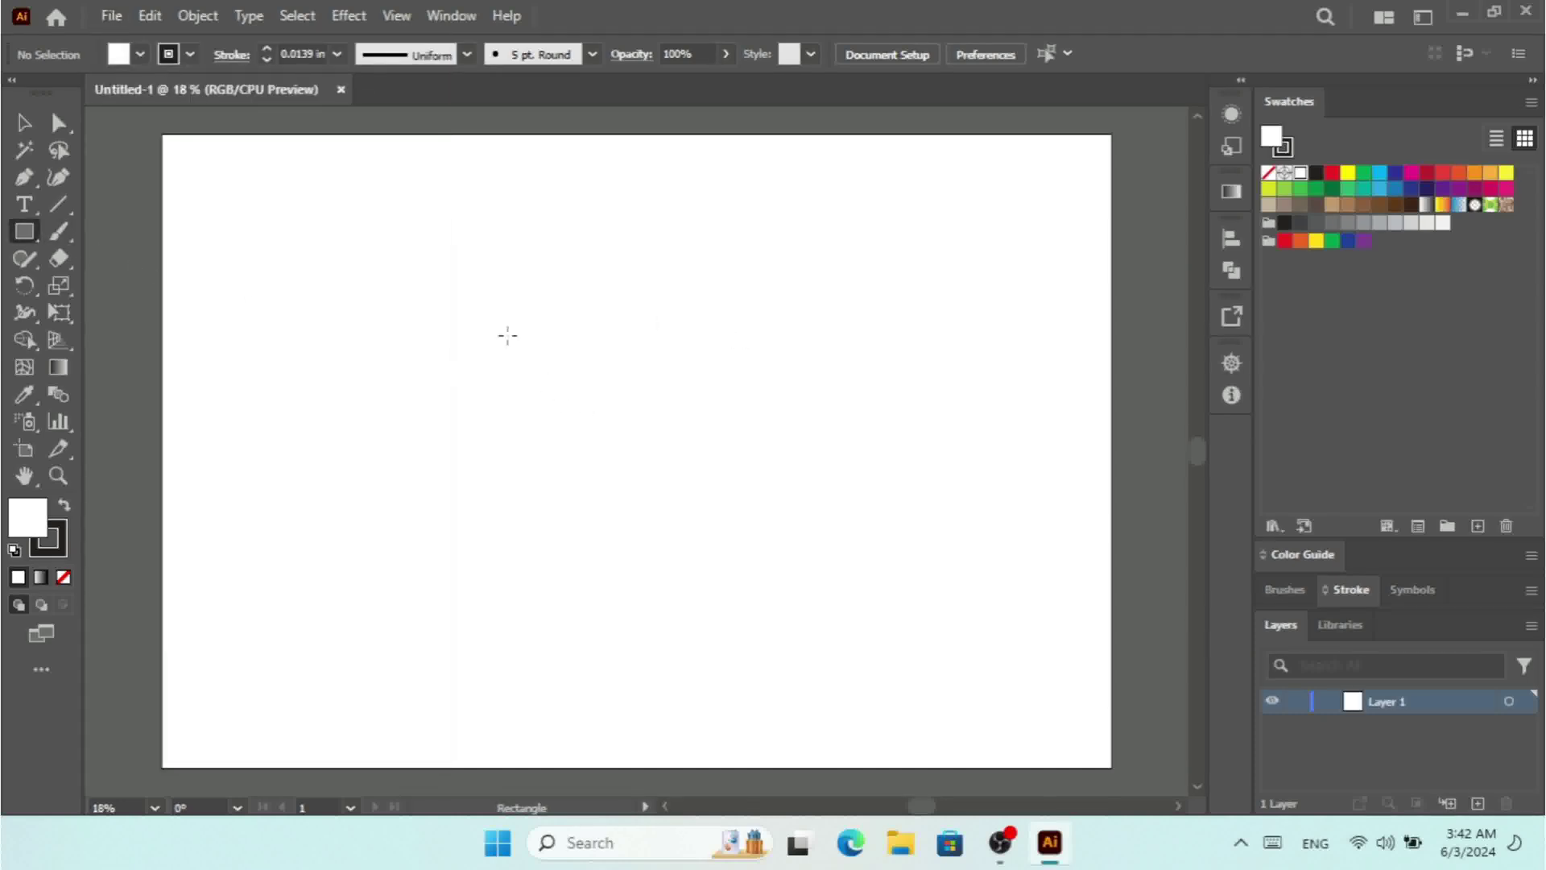
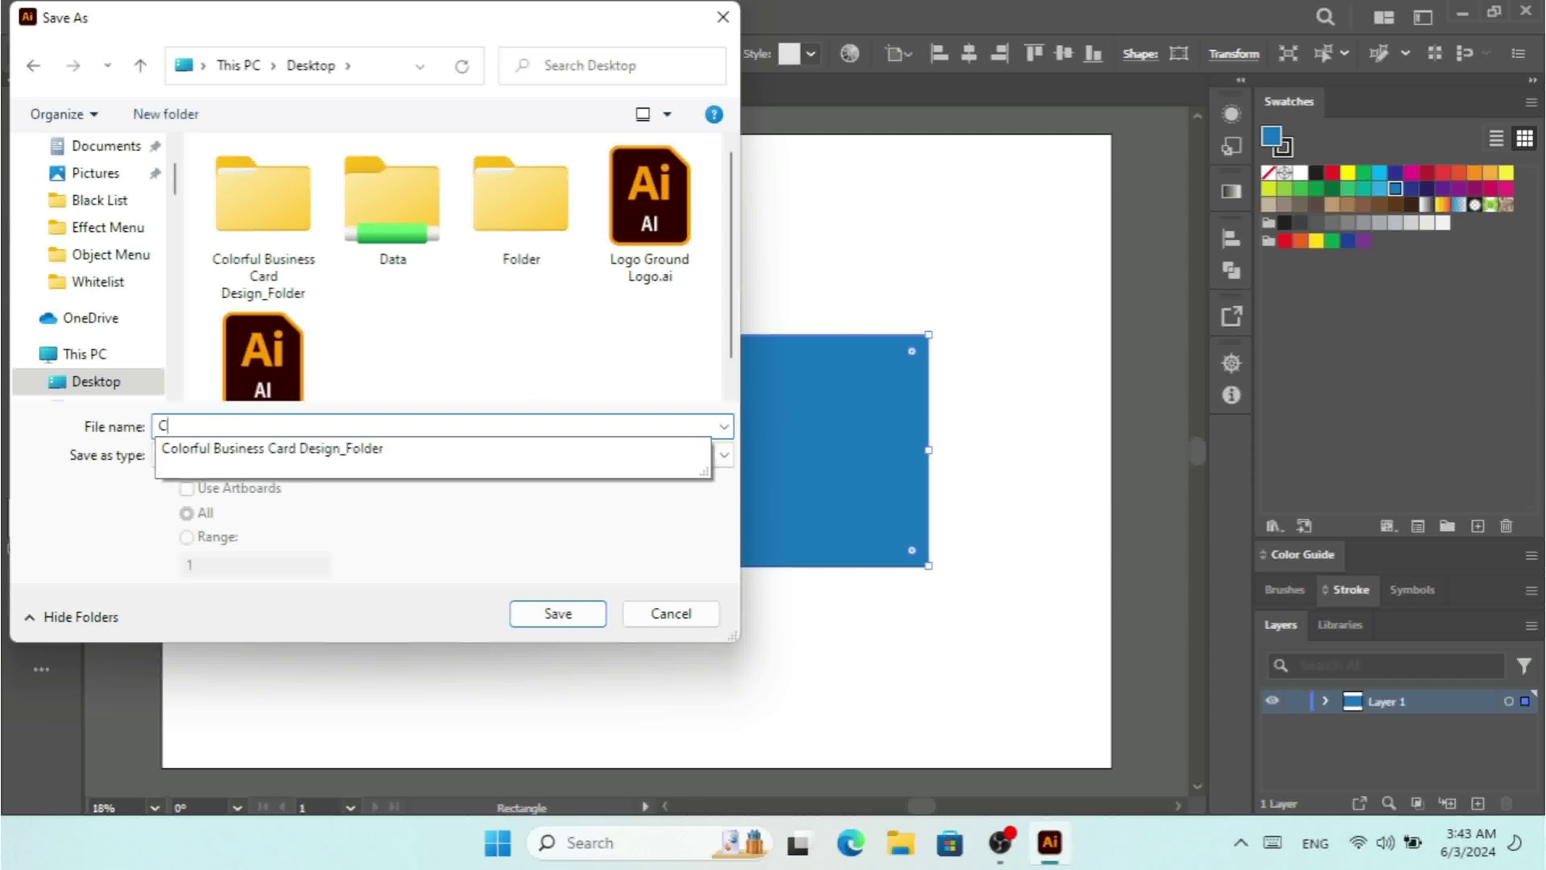
# Save the document to the Desktop as Color Settings Doc in Illustrator 2020 format with ICC profiles embedded, and close it.
pyautogui.write('lor ')
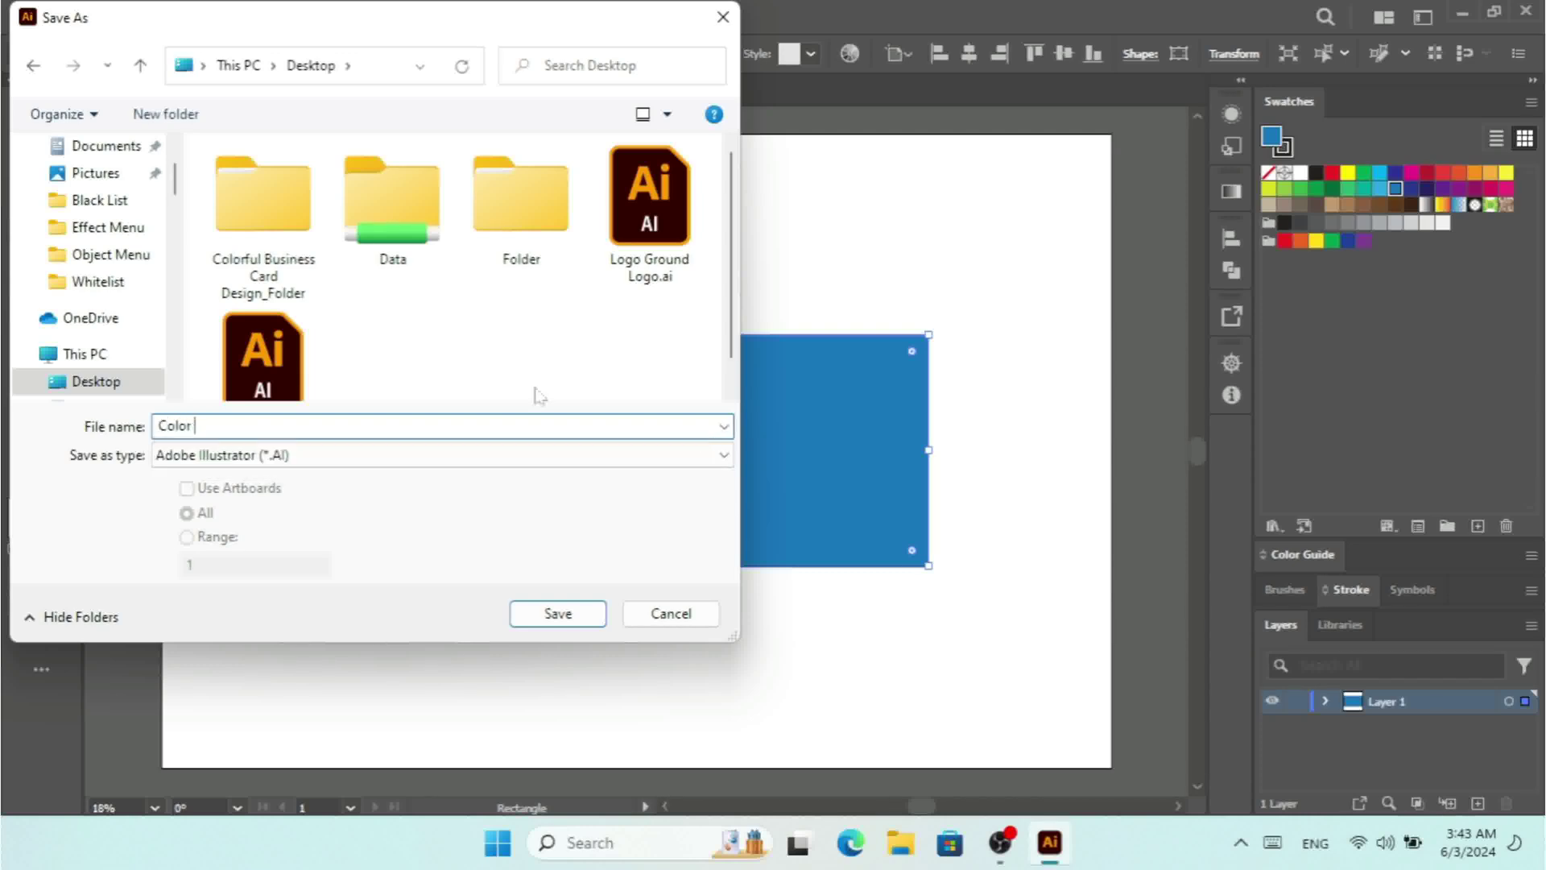
pyautogui.write('Settings Doc')
pyautogui.press('Return')
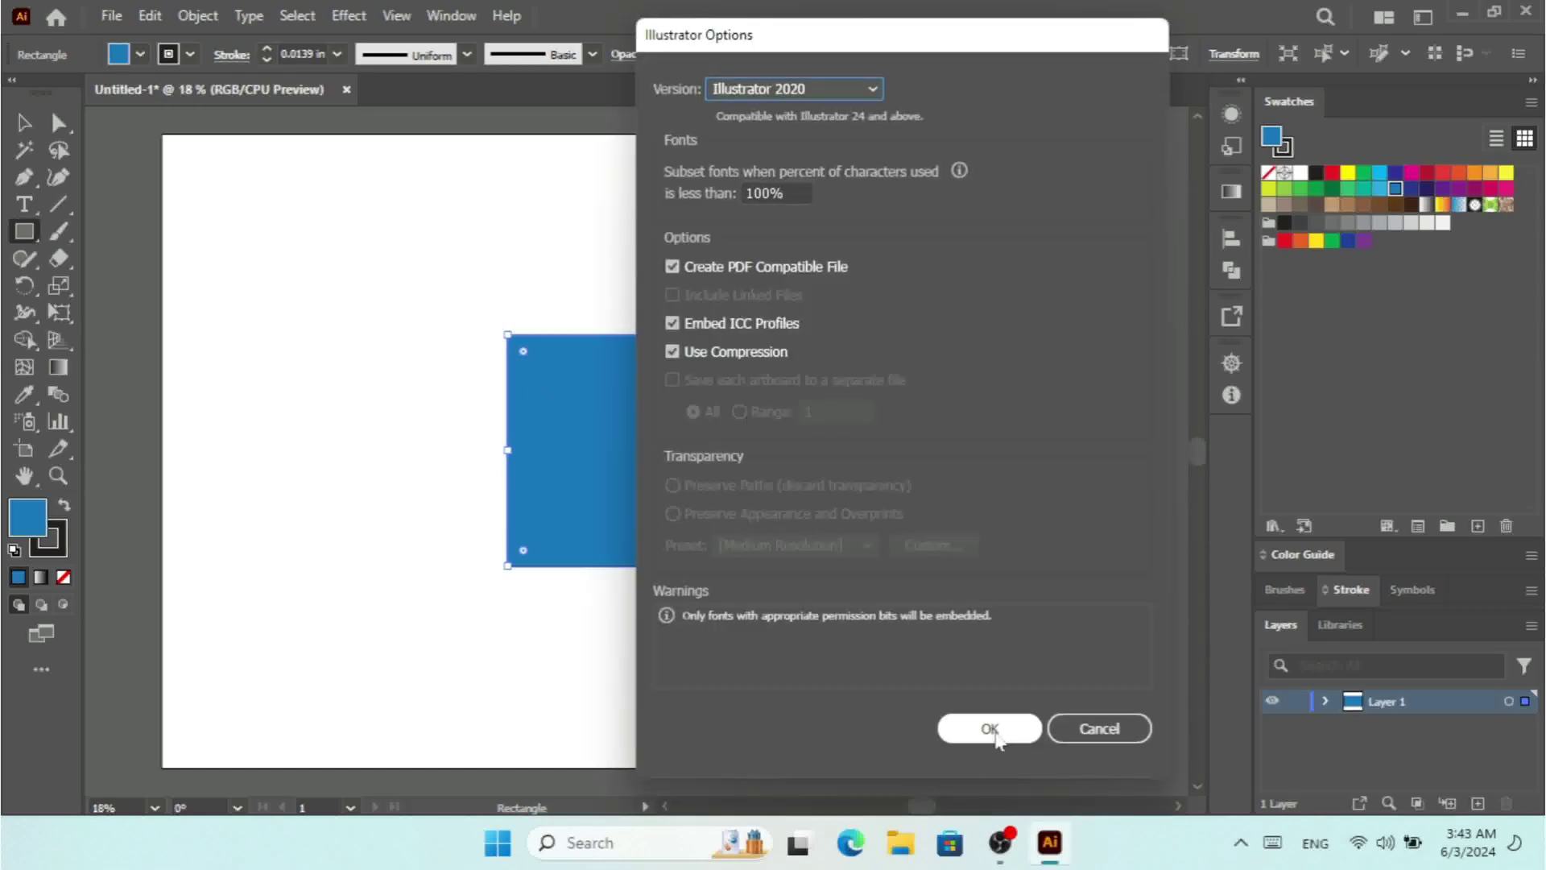
pyautogui.click(999, 729)
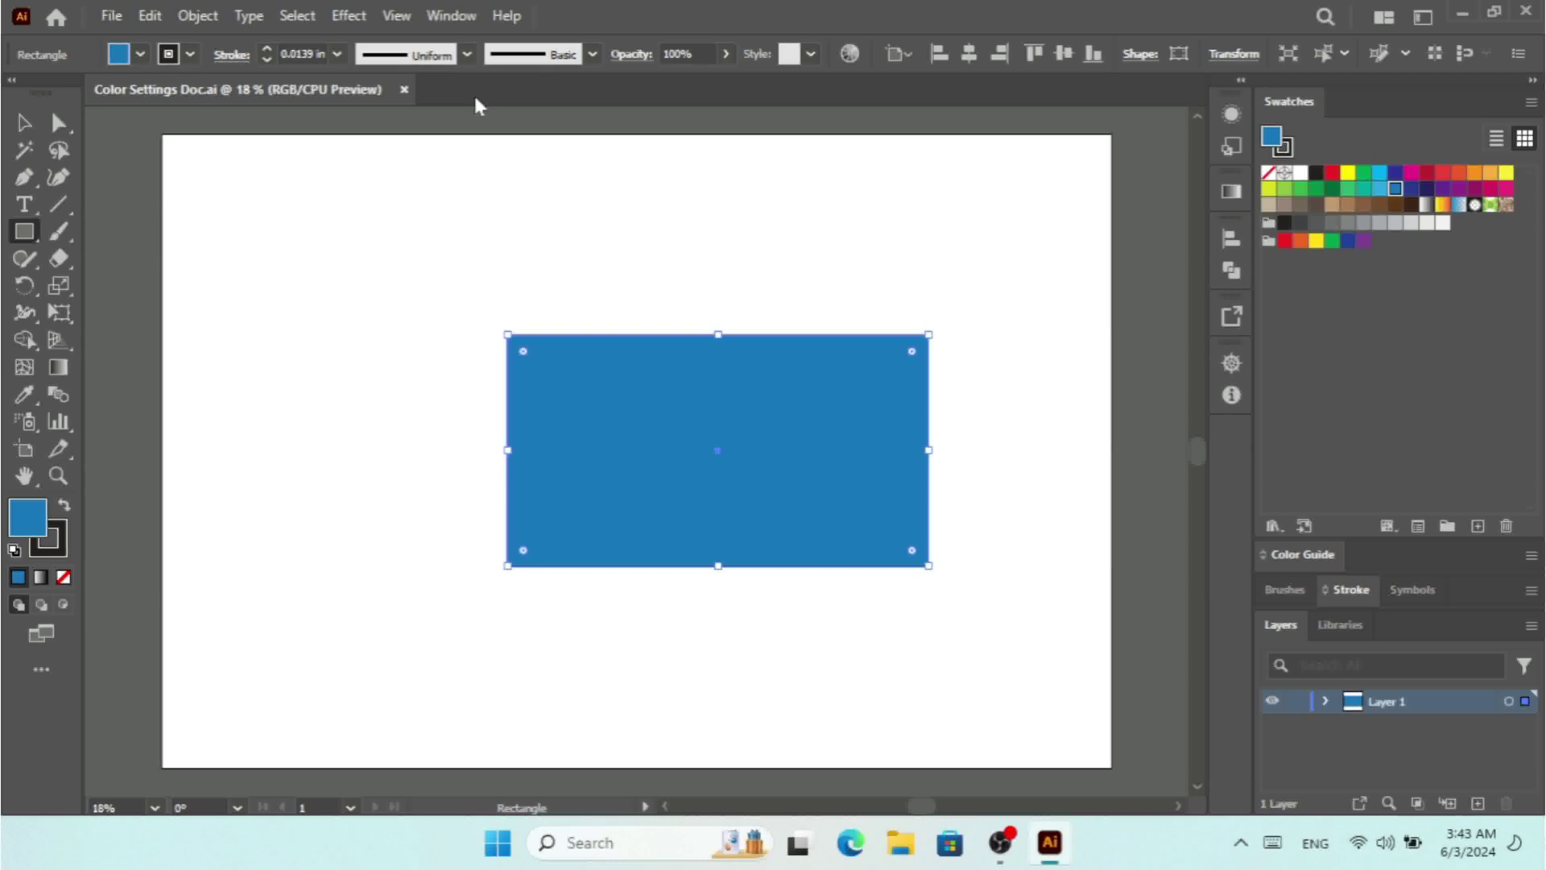
pyautogui.click(405, 90)
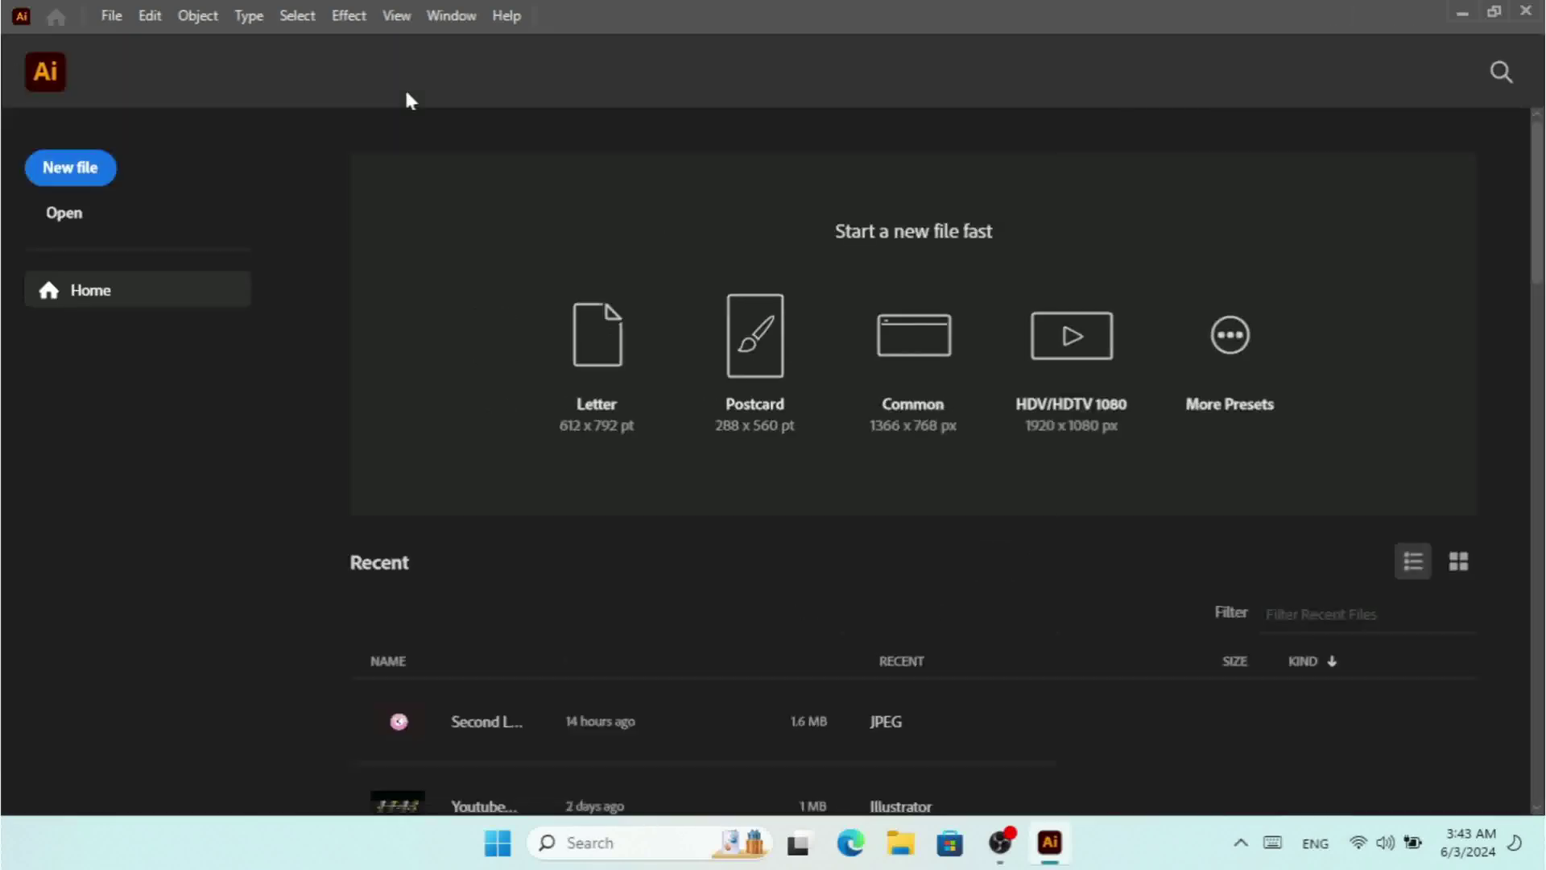
# Create a new 3000 x 2000 px document in RGB Color mode with High (300 ppi) raster effects.
pyautogui.click(108, 16)
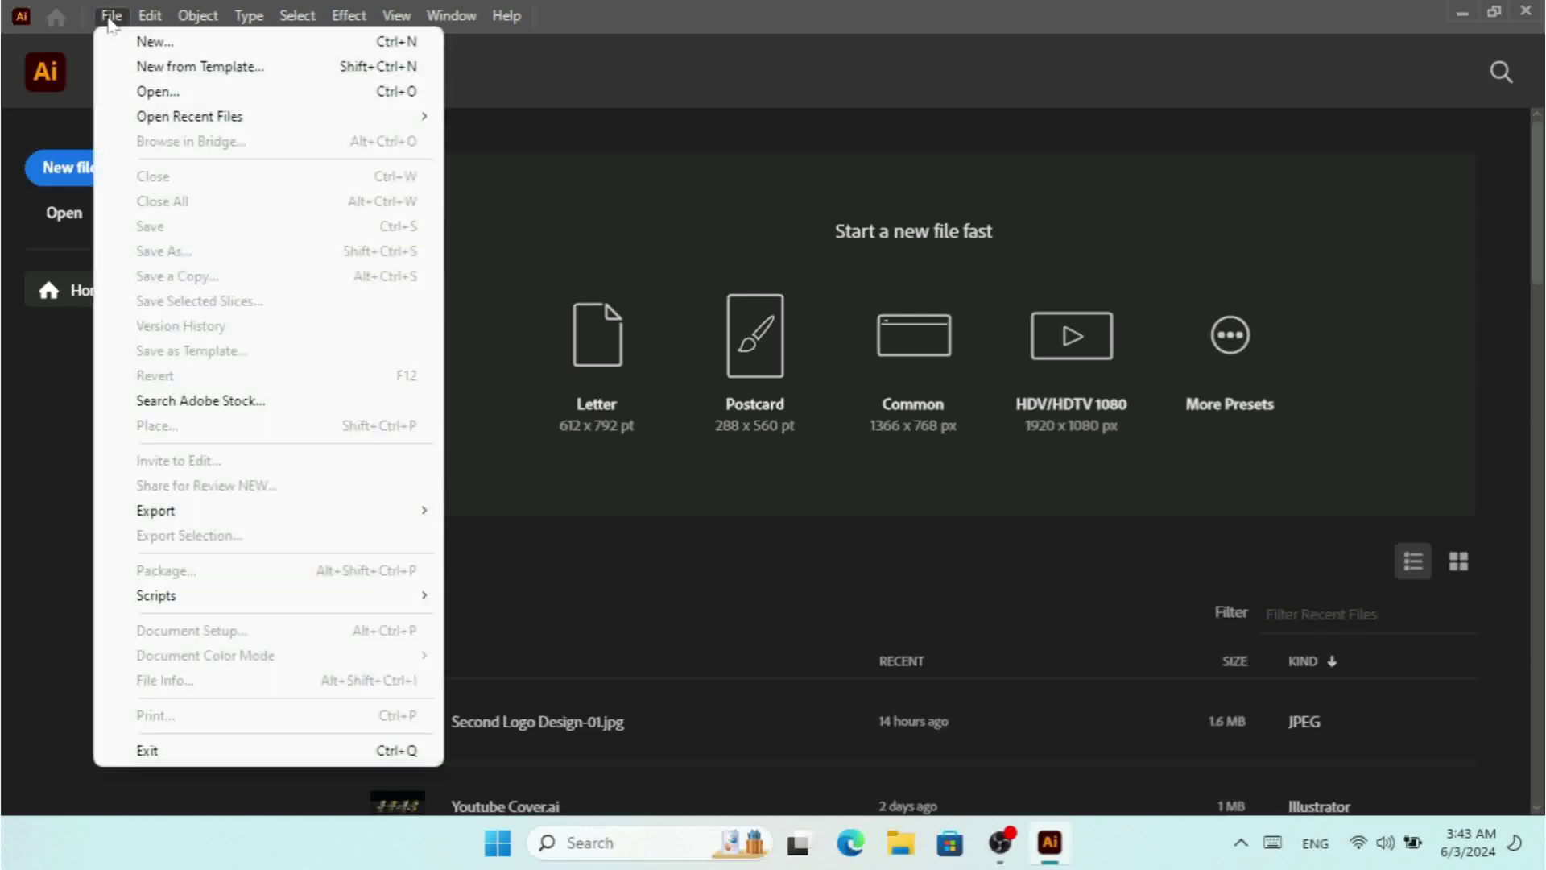
pyautogui.click(155, 42)
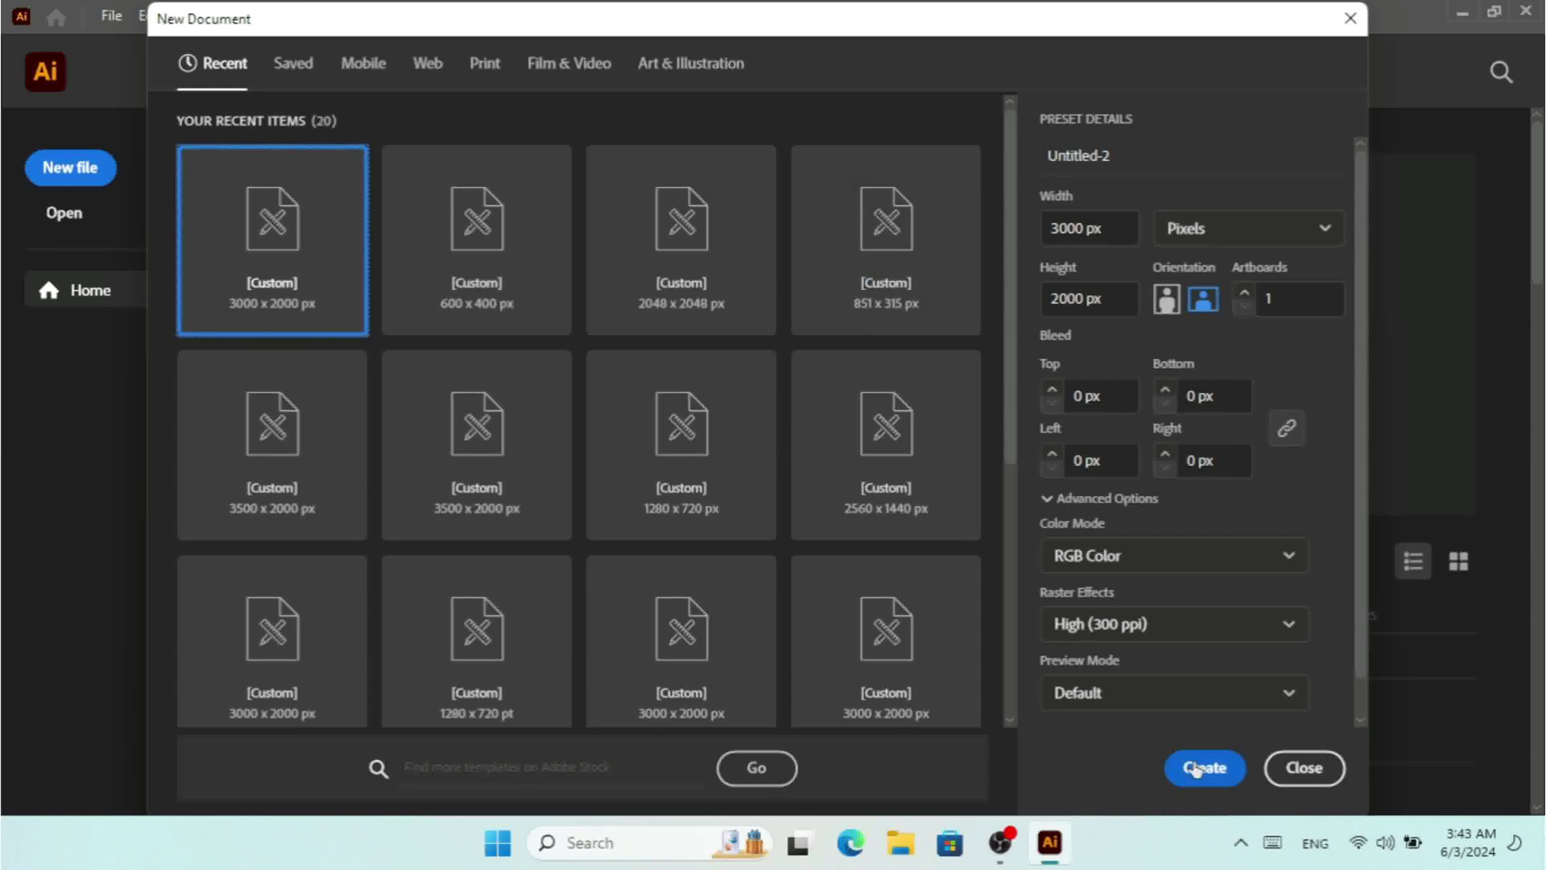
pyautogui.click(1197, 768)
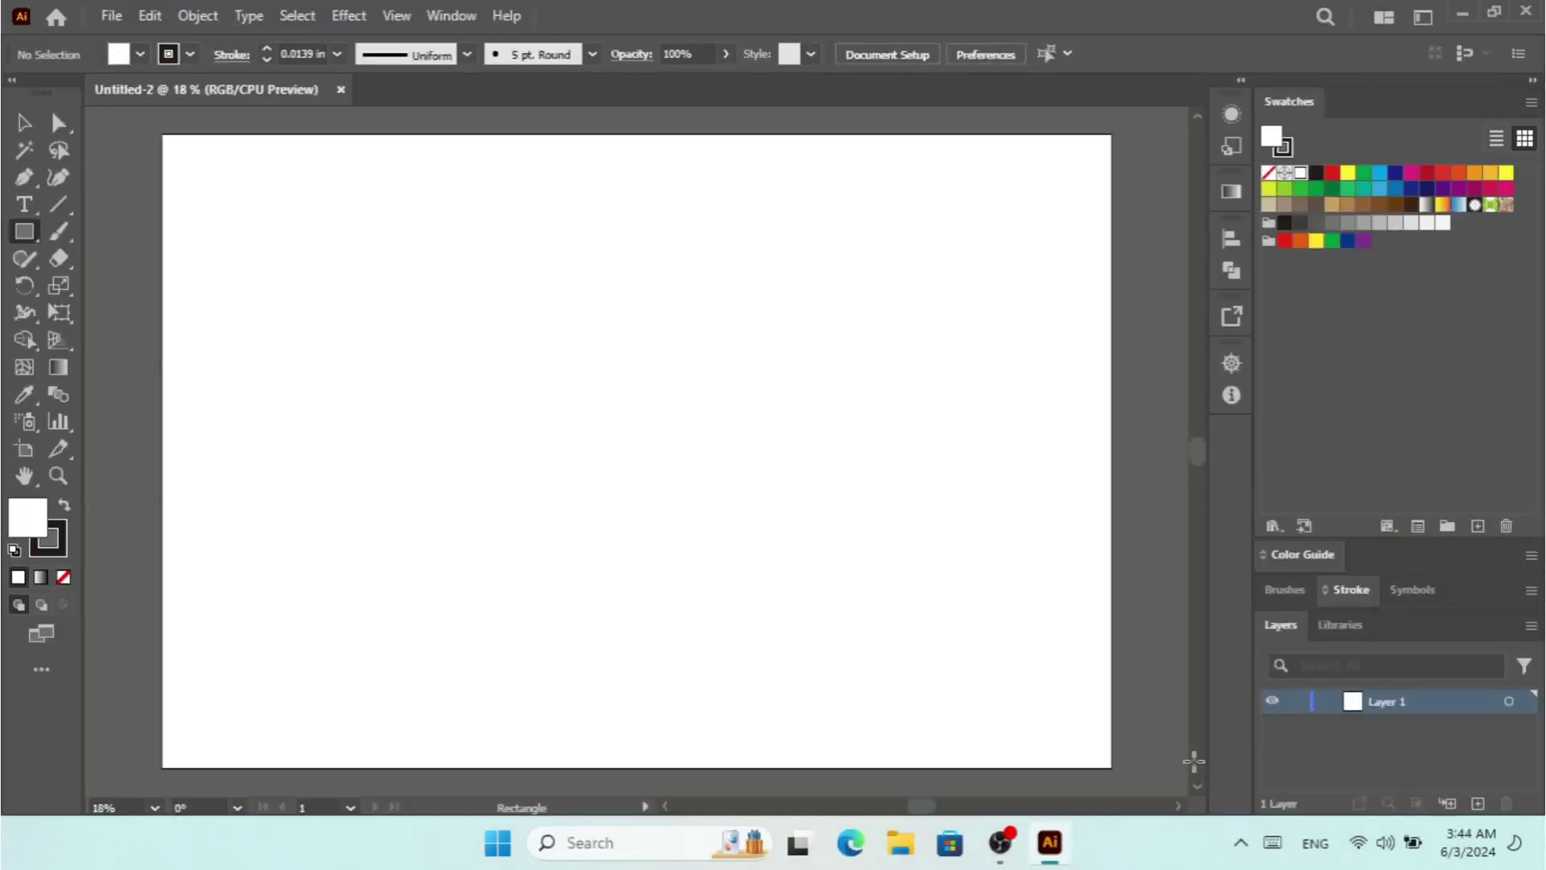
# Try opening Color Settings Doc.ai from the Desktop to review the embedded profile mismatch choices, and cancel the opening.
pyautogui.hotkey('ctrl', 'o')
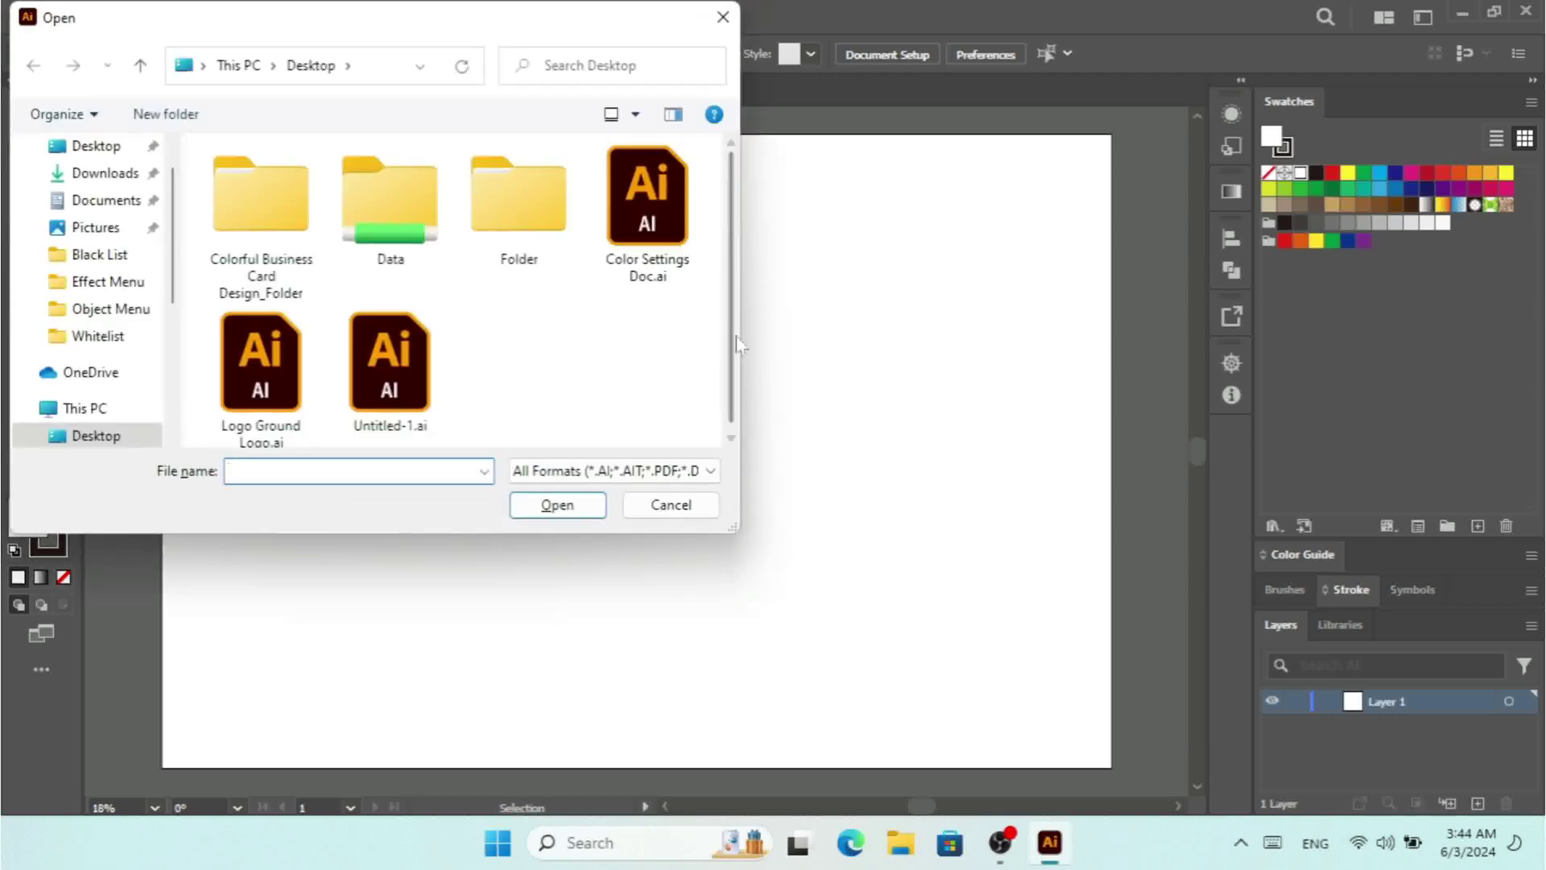
pyautogui.click(663, 242)
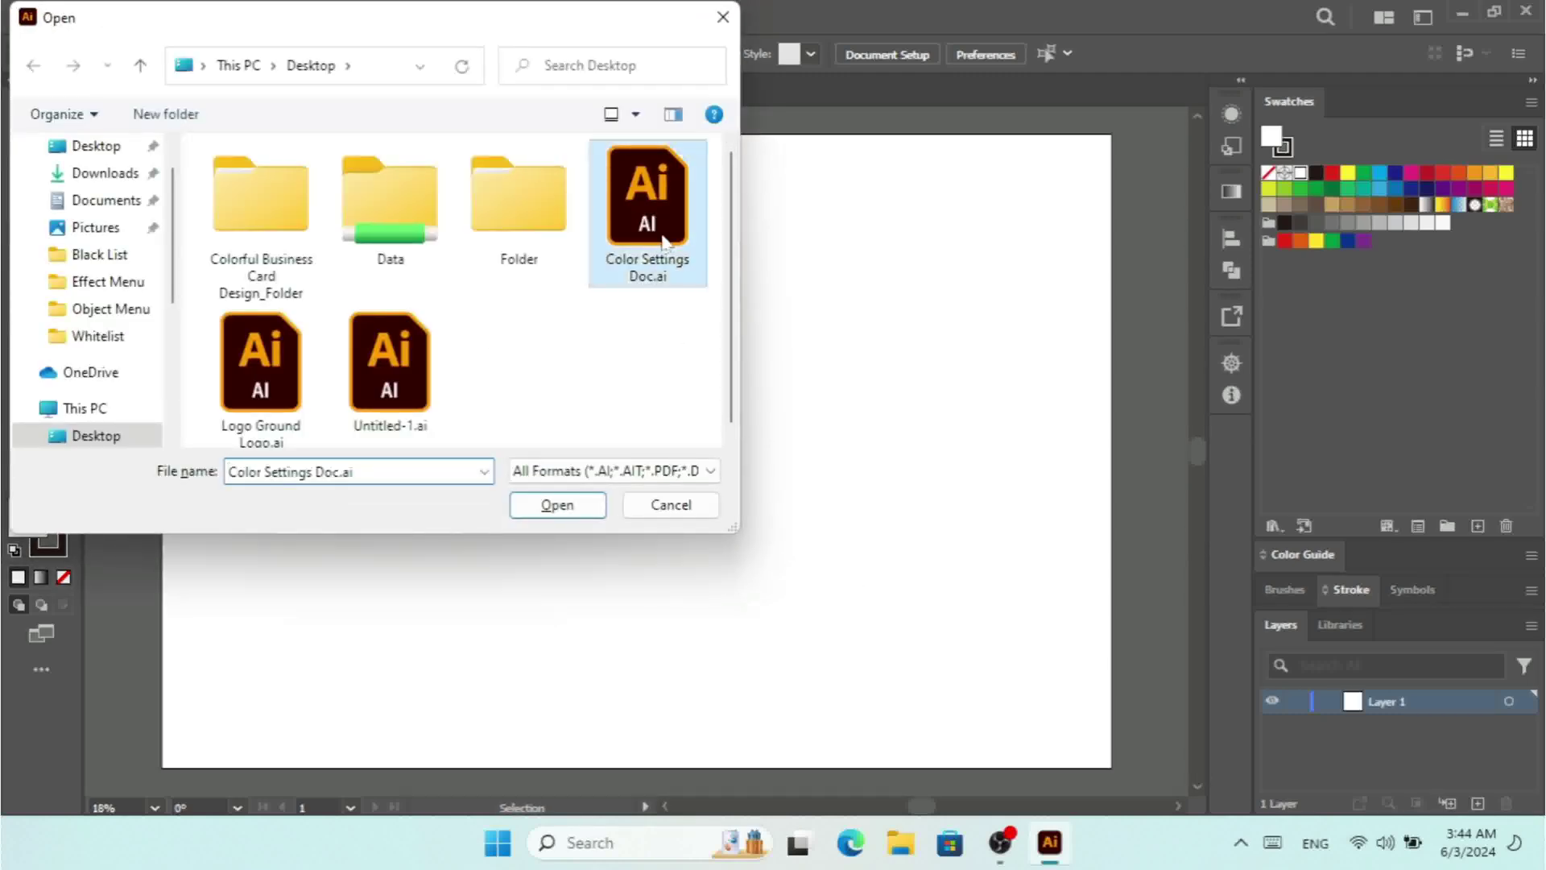
pyautogui.click(554, 504)
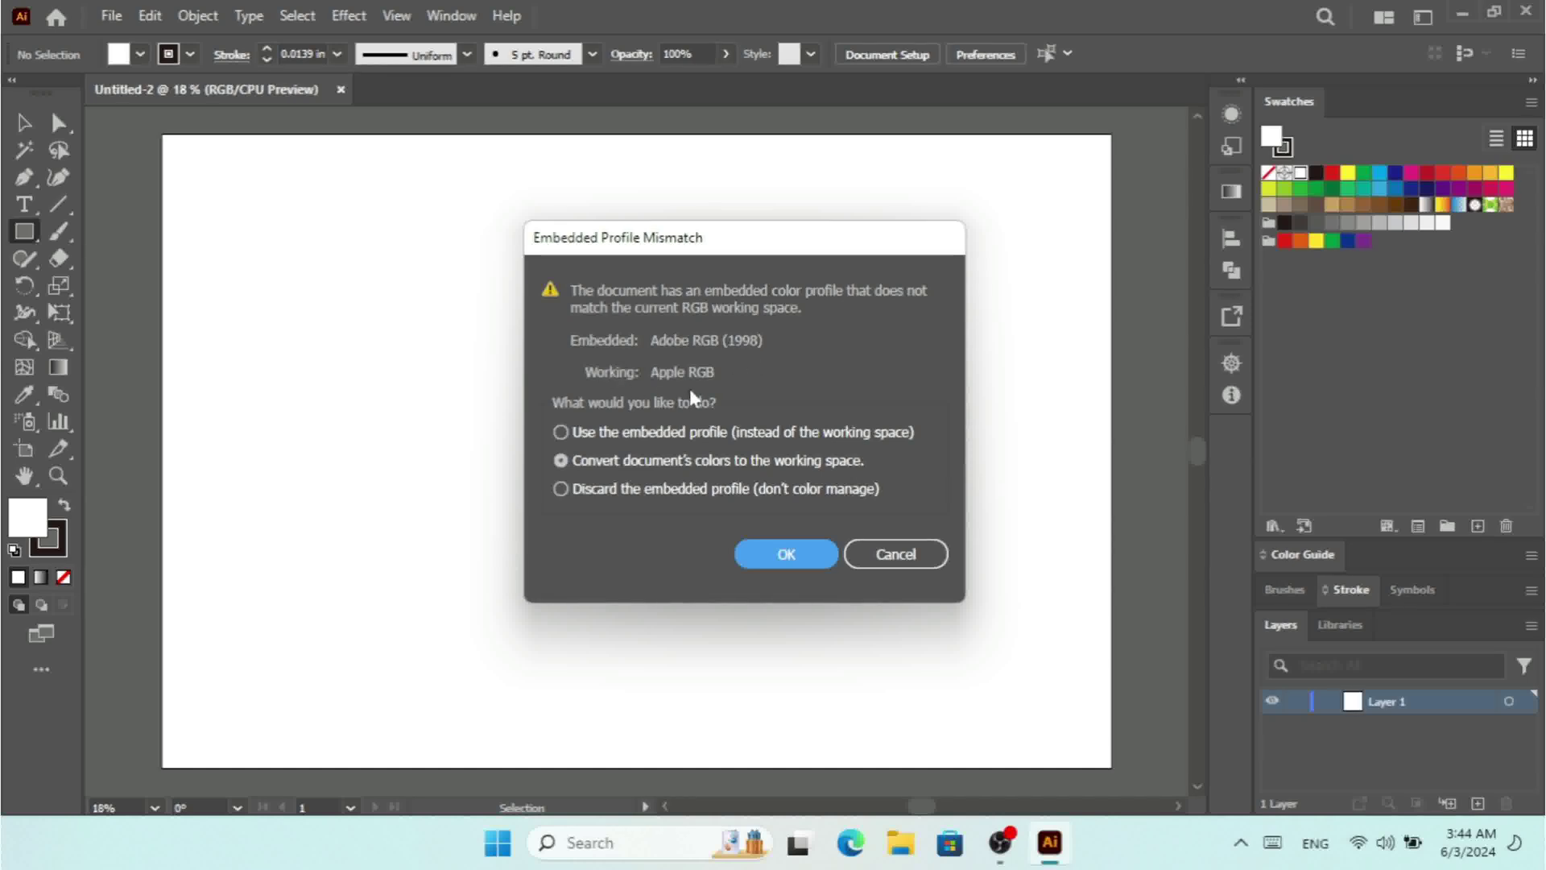
pyautogui.click(892, 555)
# Set the RGB working space to HDTV (Rec. 709) and the CMYK working space to U.S. Sheetfed Uncoated v2 in Color Settings.
pyautogui.click(150, 15)
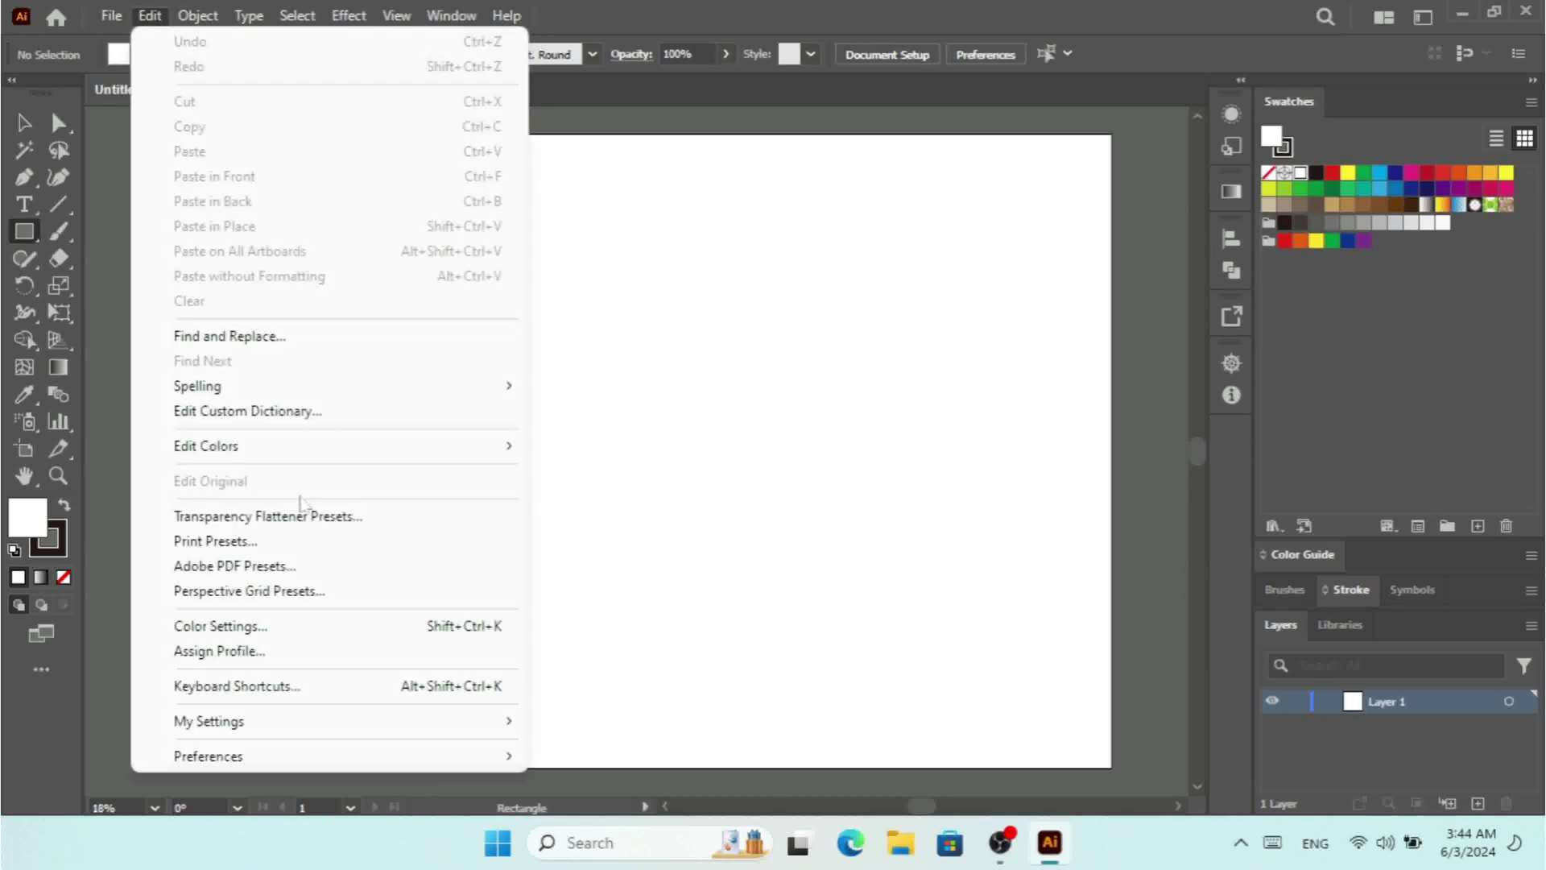
pyautogui.click(259, 625)
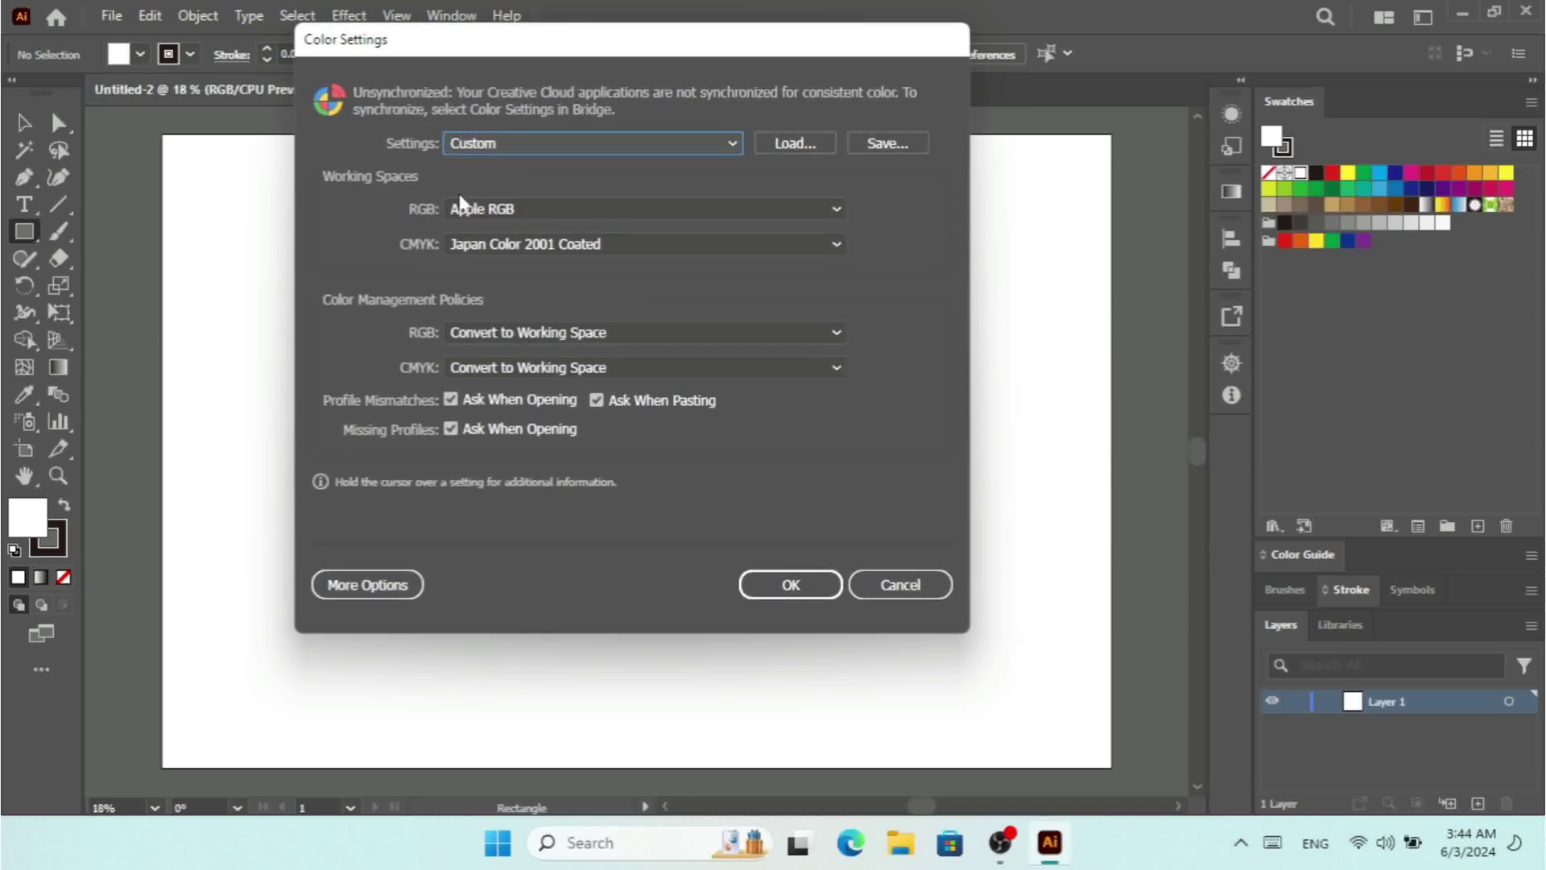
pyautogui.click(487, 209)
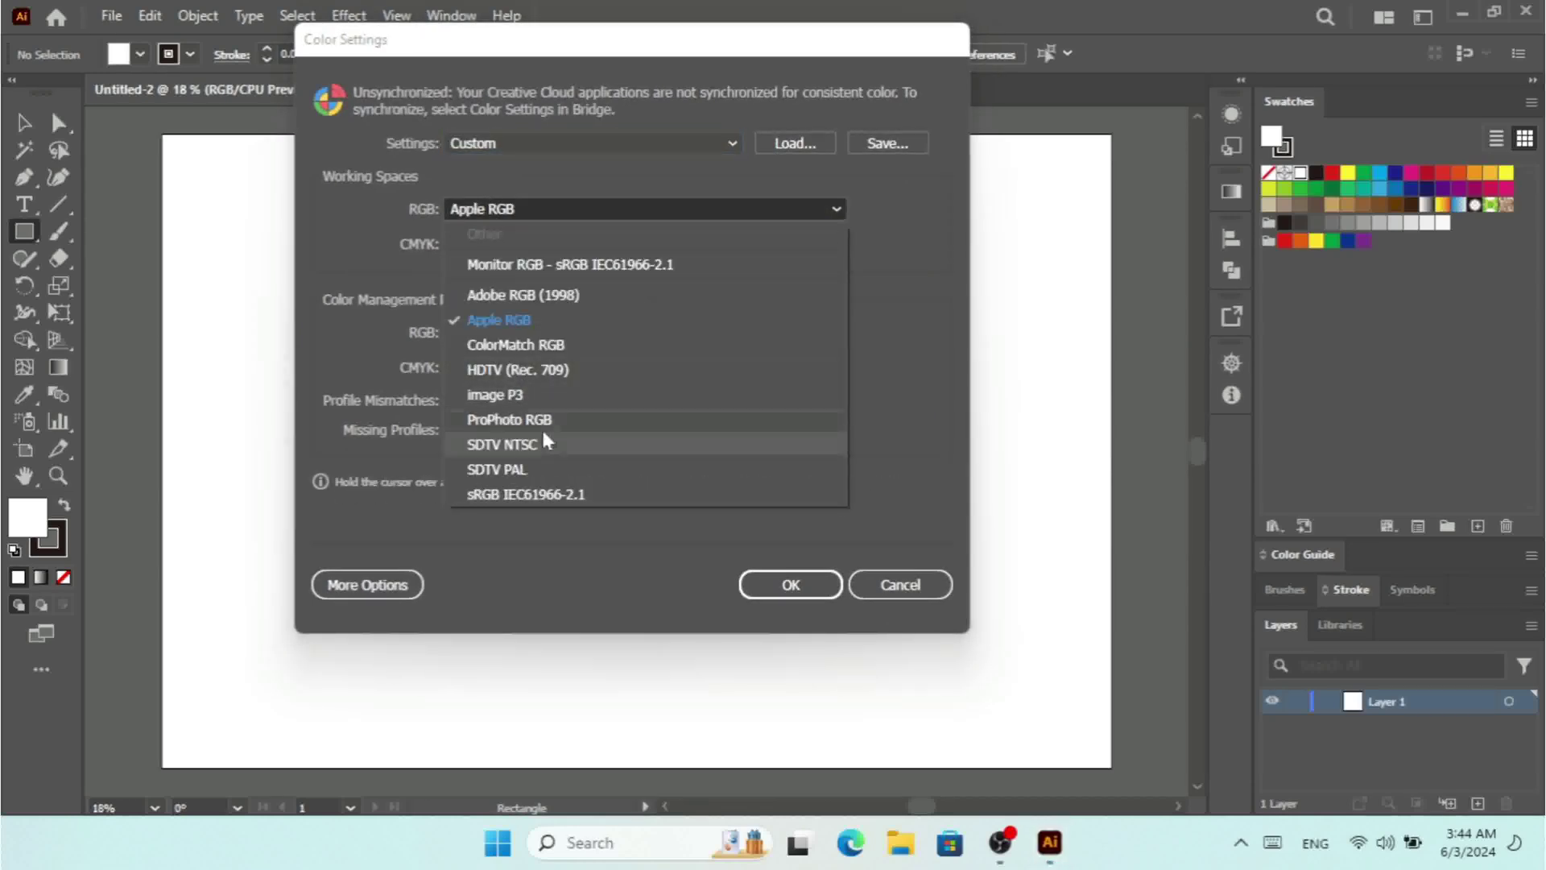
pyautogui.click(546, 372)
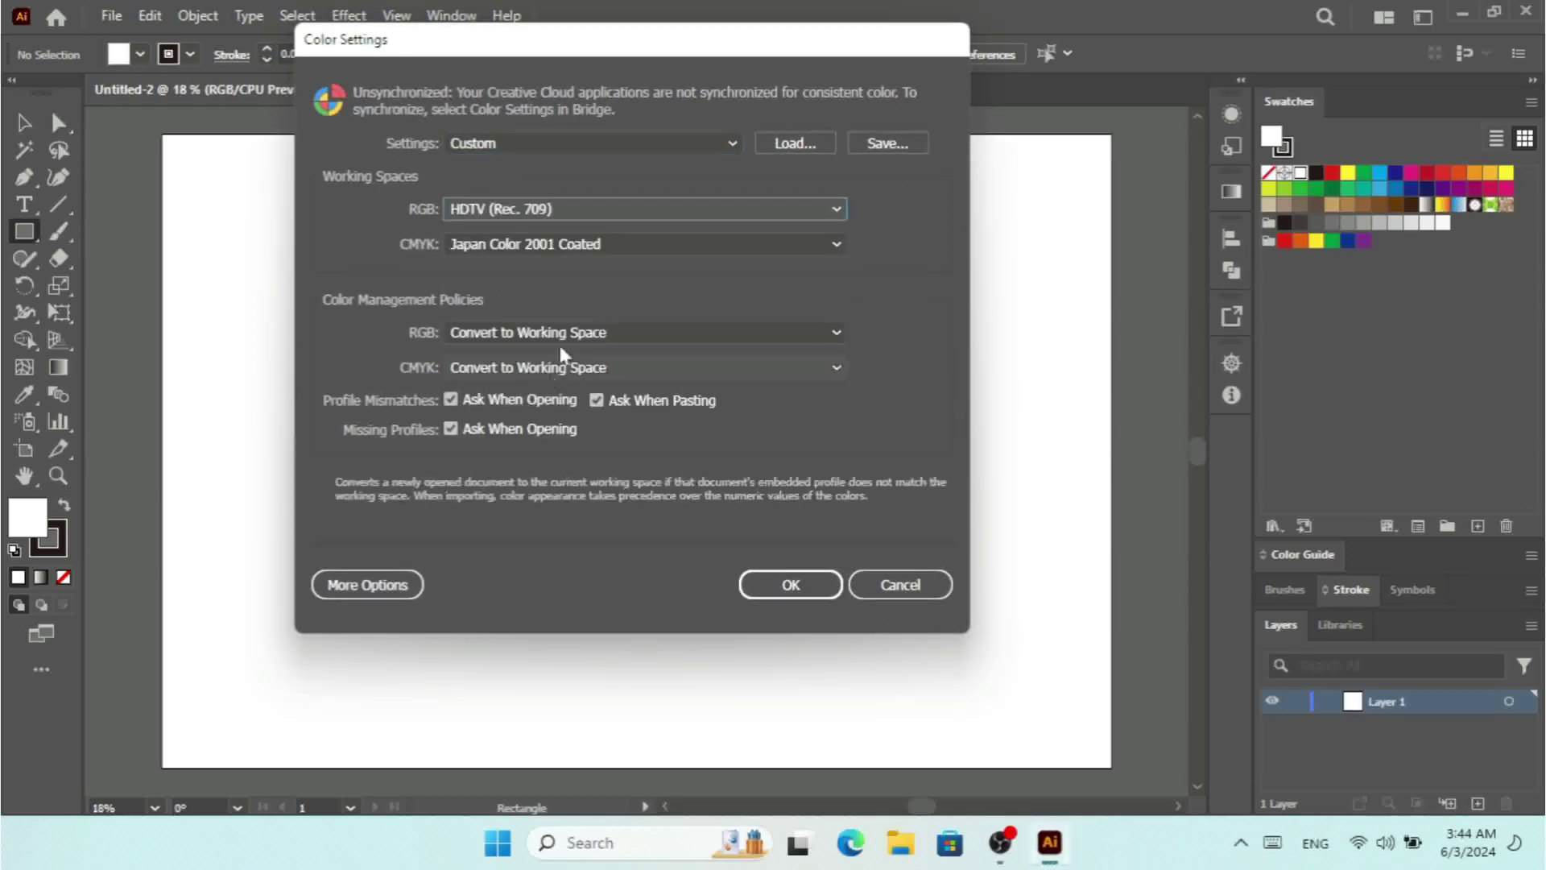
pyautogui.click(583, 245)
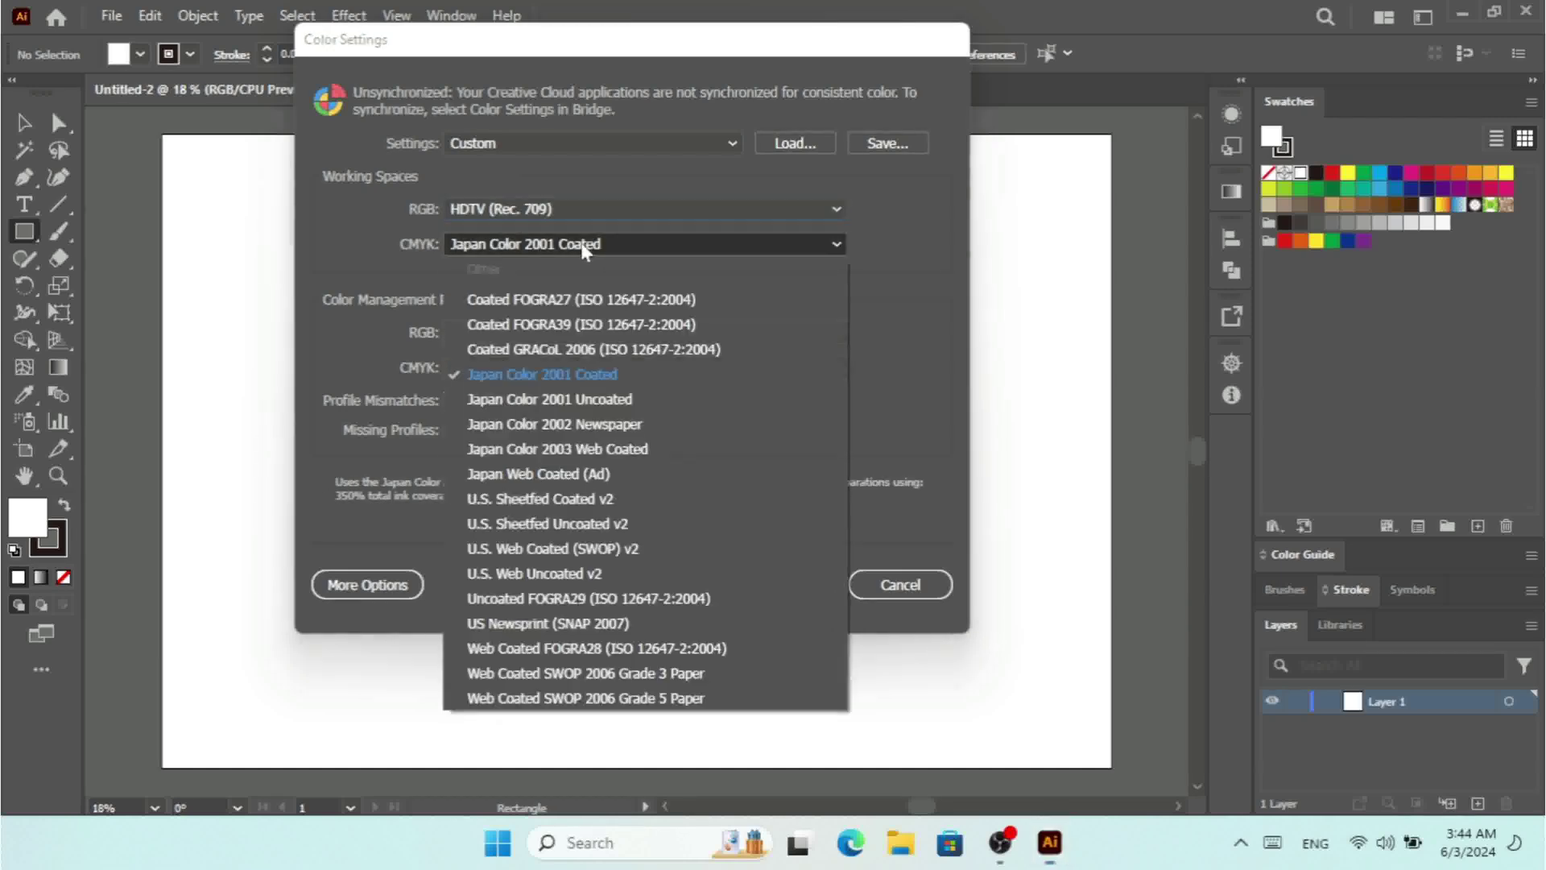
pyautogui.click(596, 525)
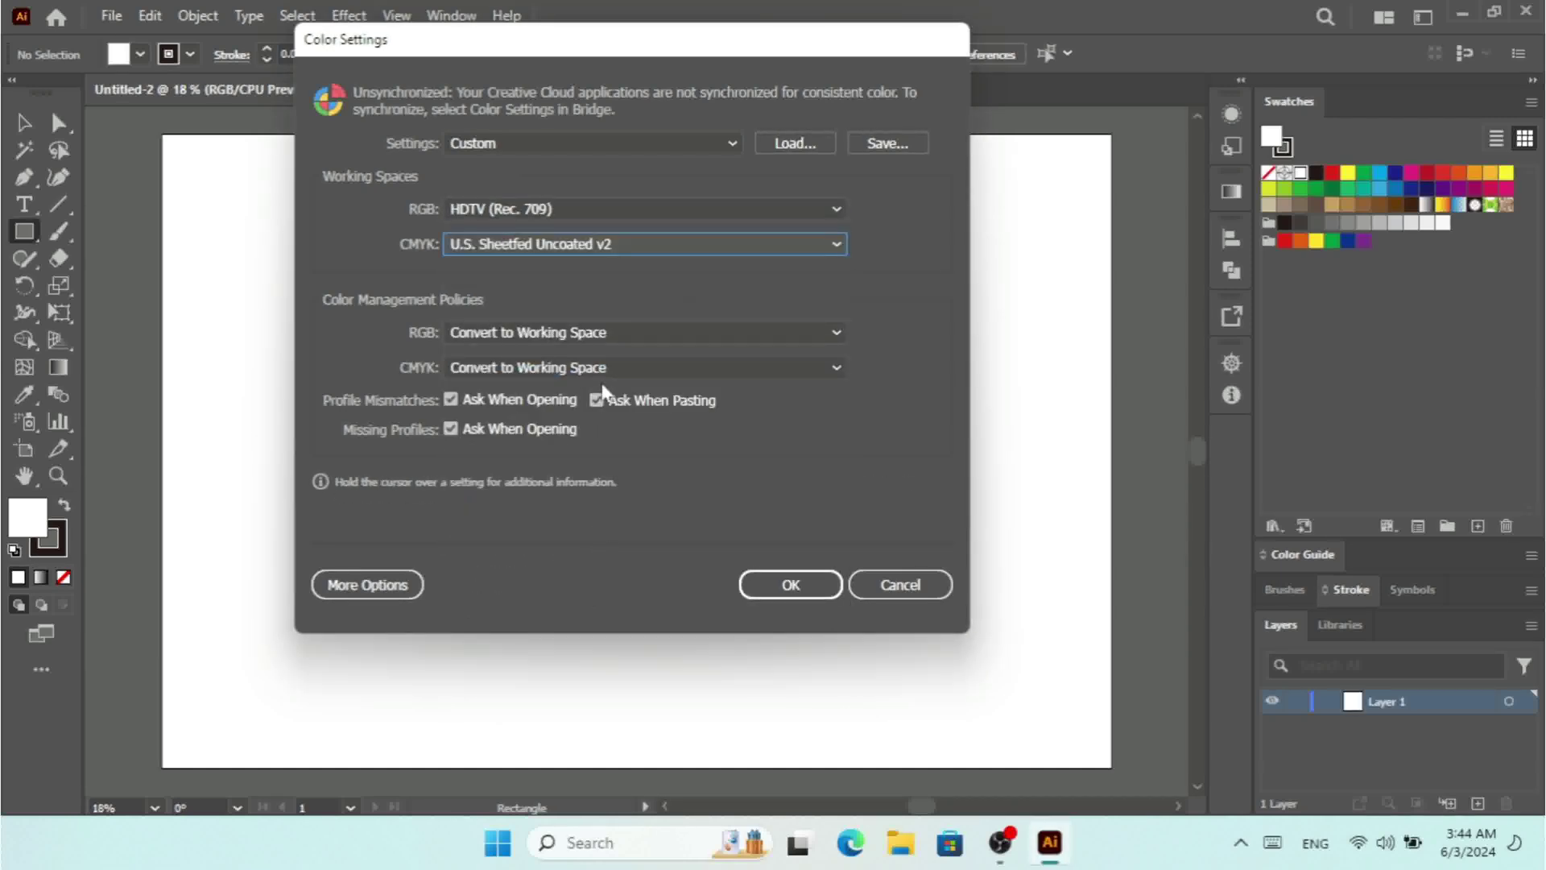
# Turn the RGB and CMYK color management policies off, disable Ask When Opening for profile mismatches, and apply the settings.
pyautogui.click(508, 339)
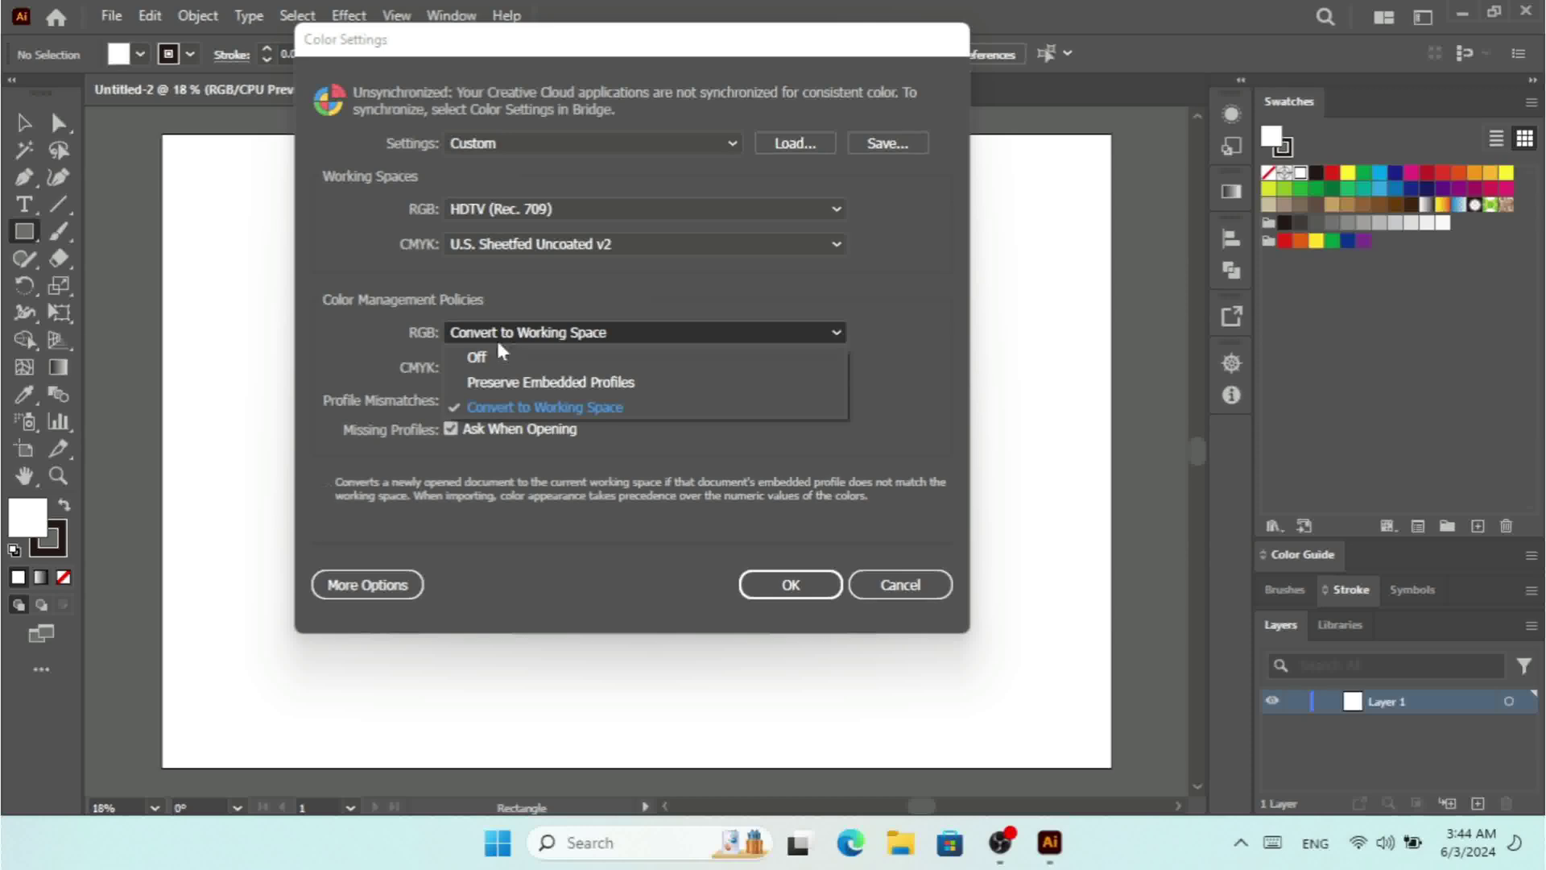
pyautogui.click(492, 357)
pyautogui.click(512, 367)
pyautogui.click(513, 390)
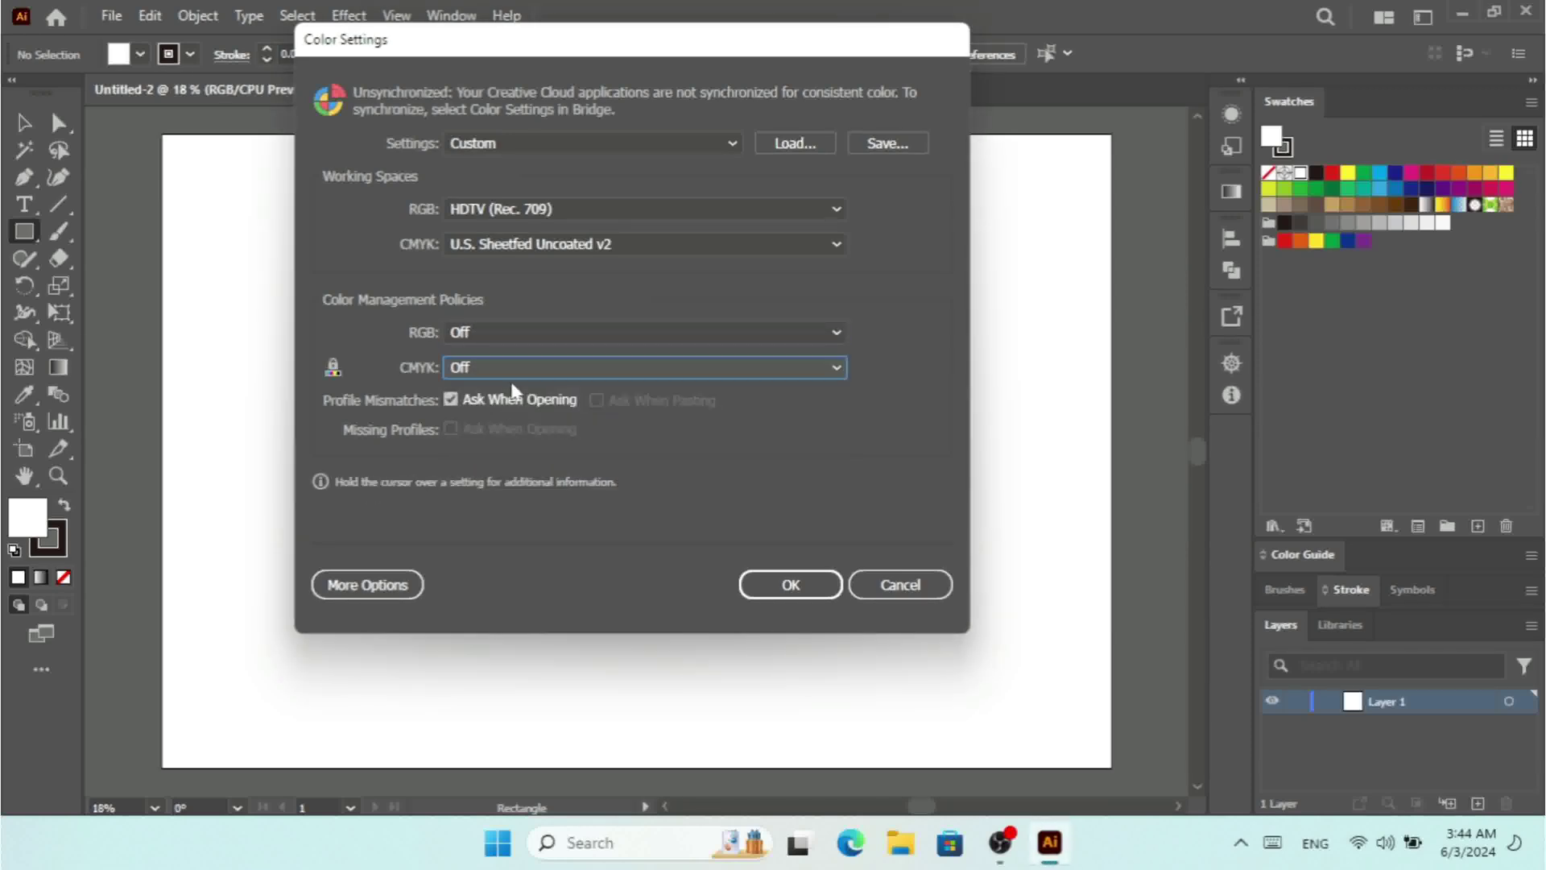
pyautogui.click(480, 400)
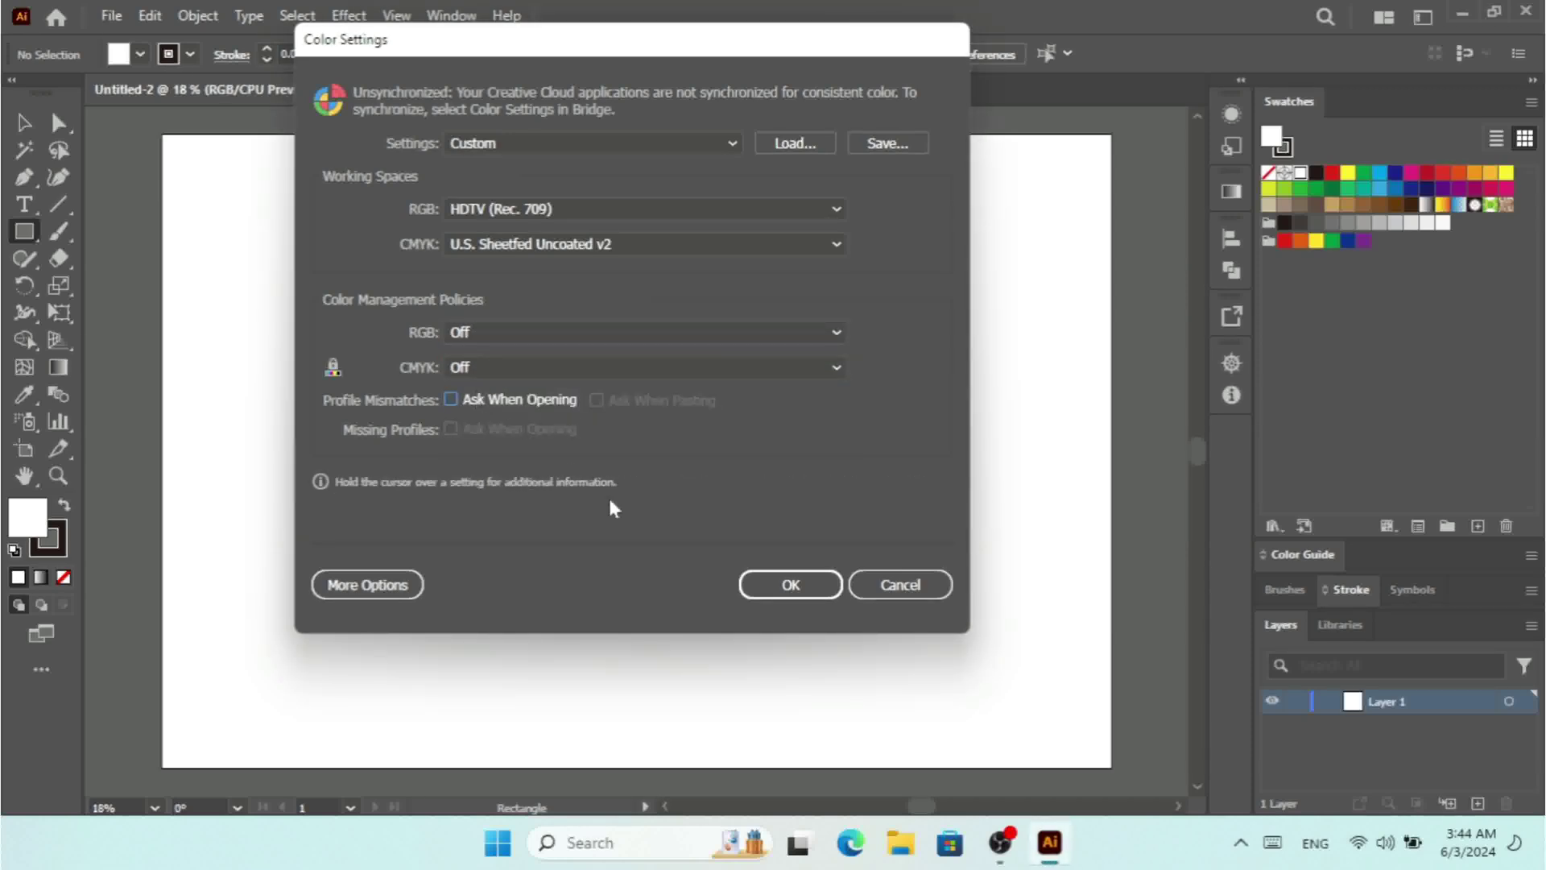
pyautogui.click(785, 581)
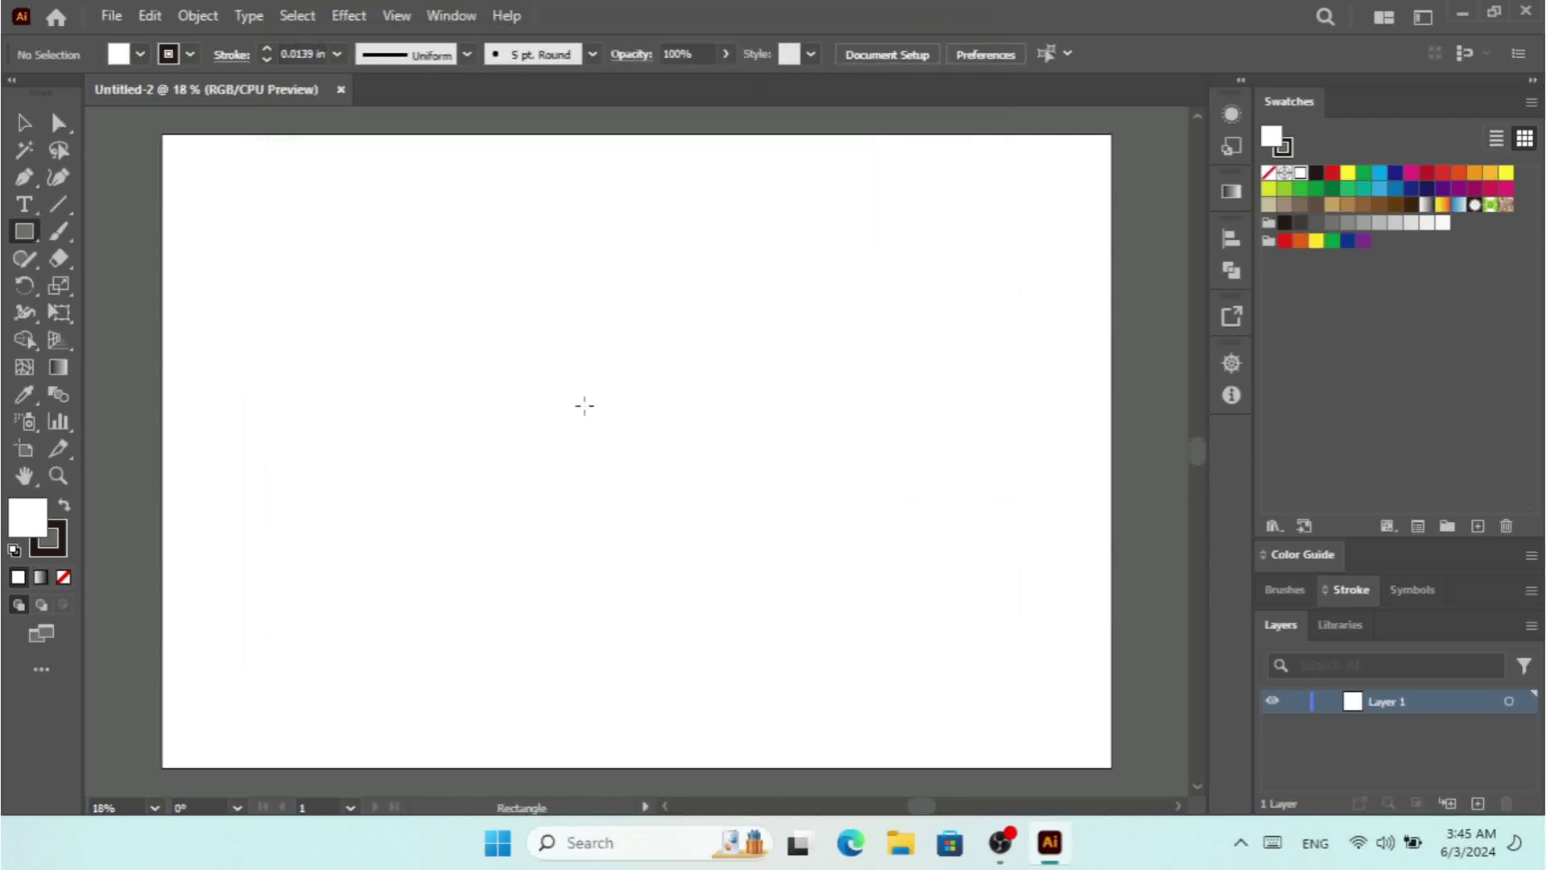
# Open Color Settings Doc.ai from the Desktop, accept discarding its embedded profile, inspect the rectangle's color and close the document.
pyautogui.hotkey('ctrl', 'o')
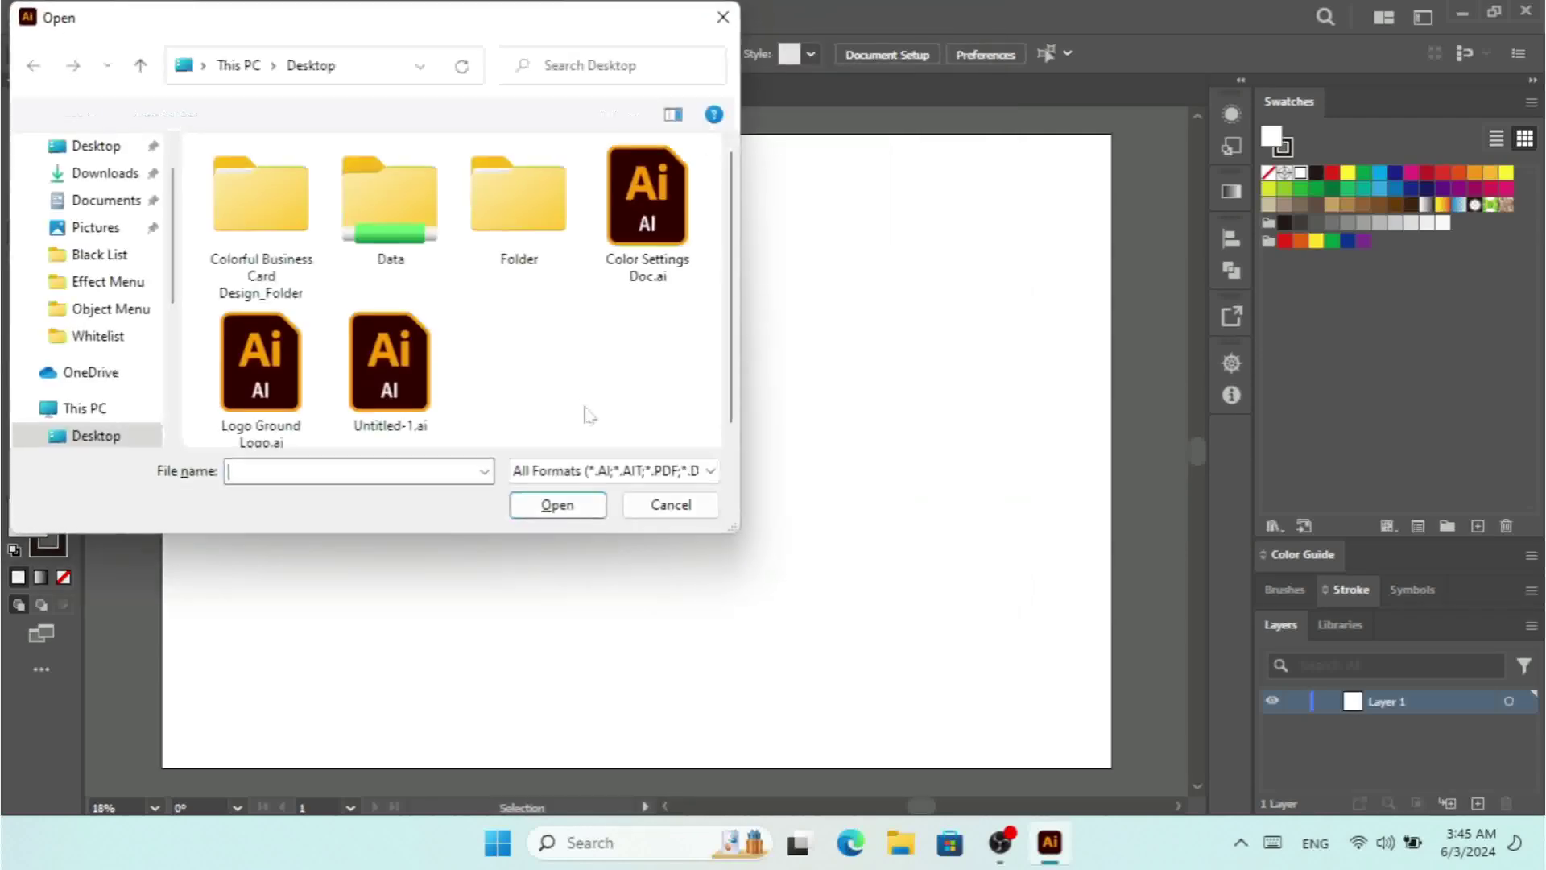
pyautogui.doubleClick(656, 167)
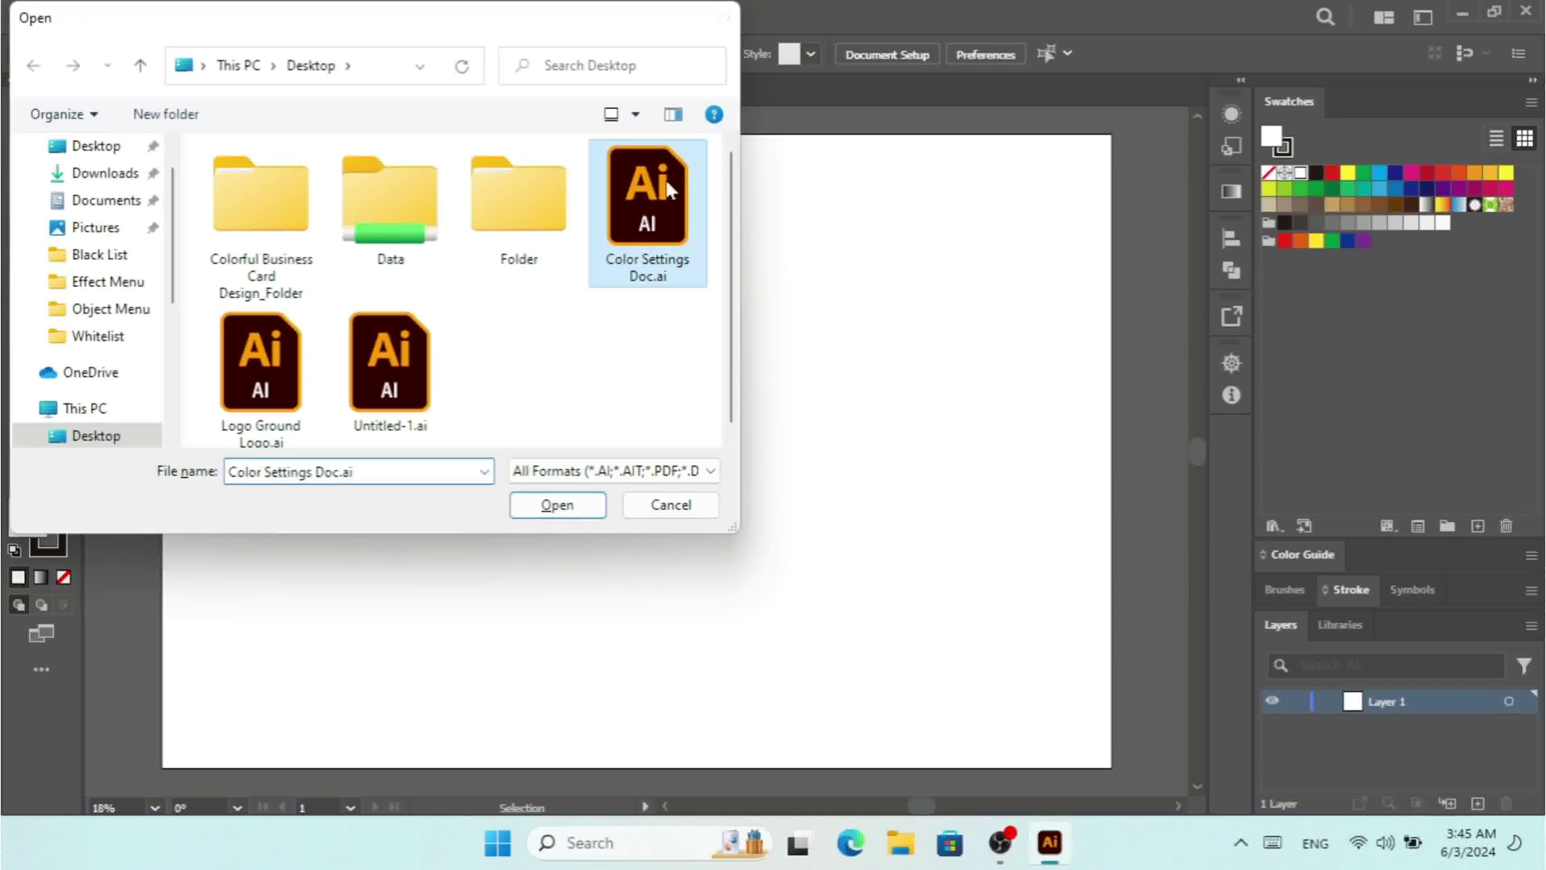
pyautogui.moveTo(786, 246); pyautogui.dragTo(691, 259)
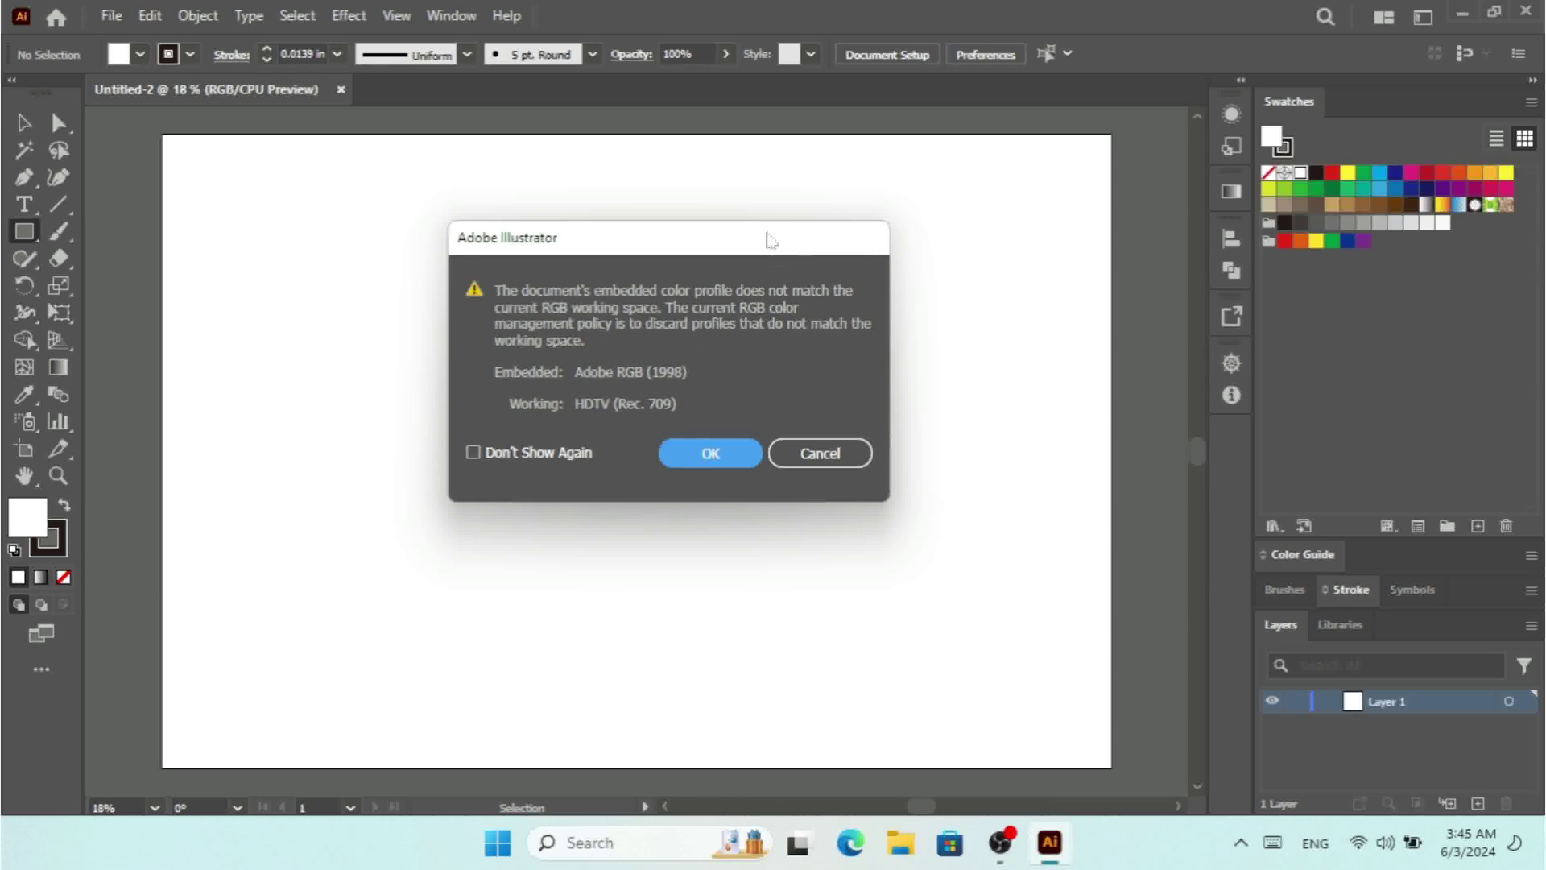
pyautogui.moveTo(765, 243); pyautogui.dragTo(763, 235)
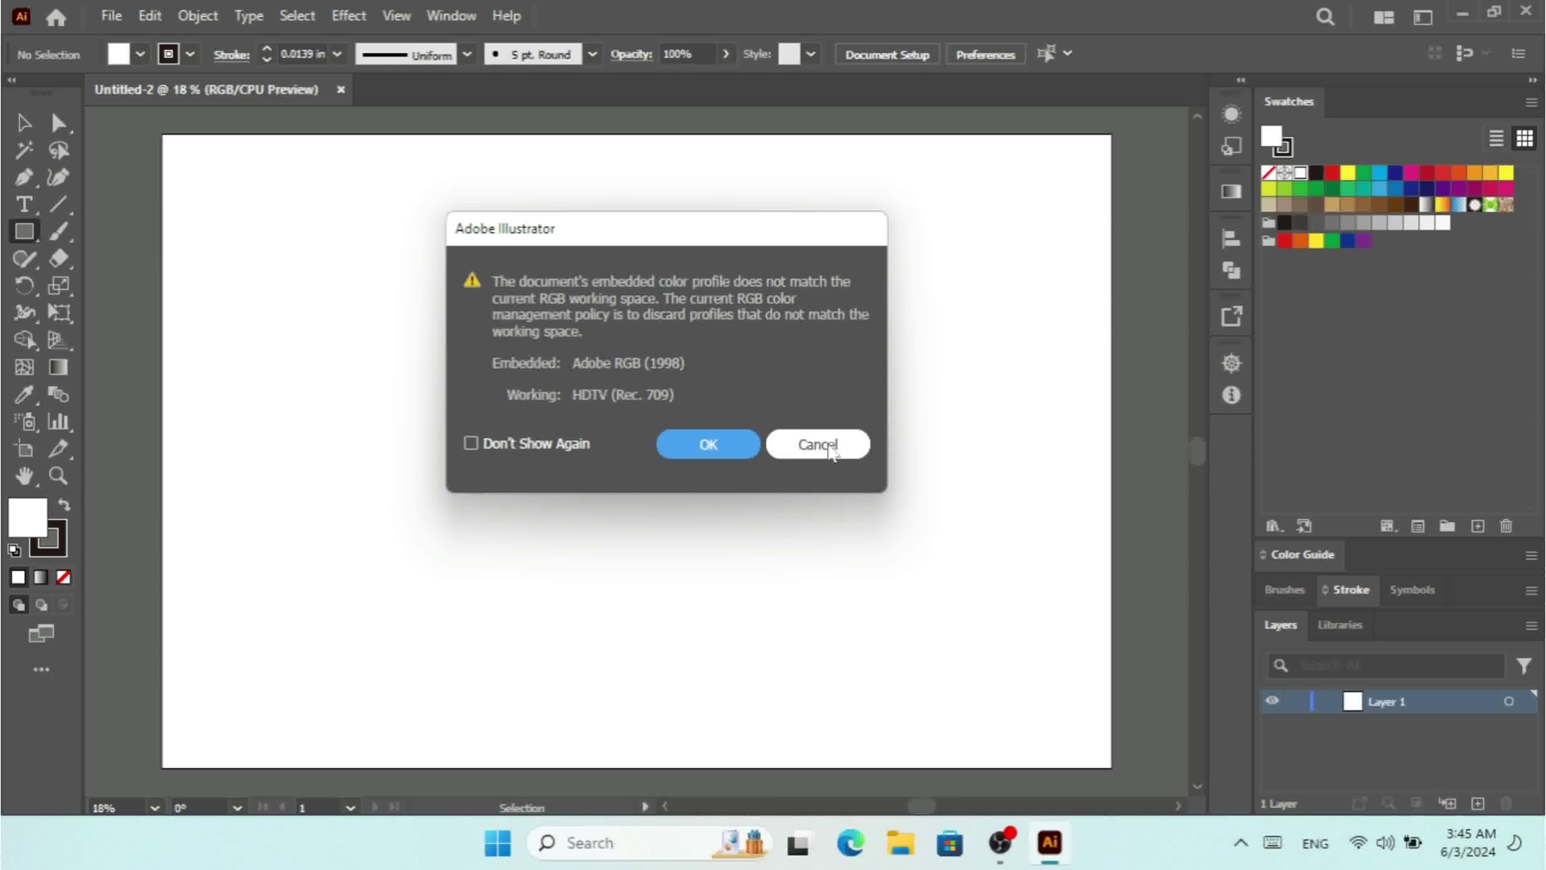
pyautogui.click(708, 445)
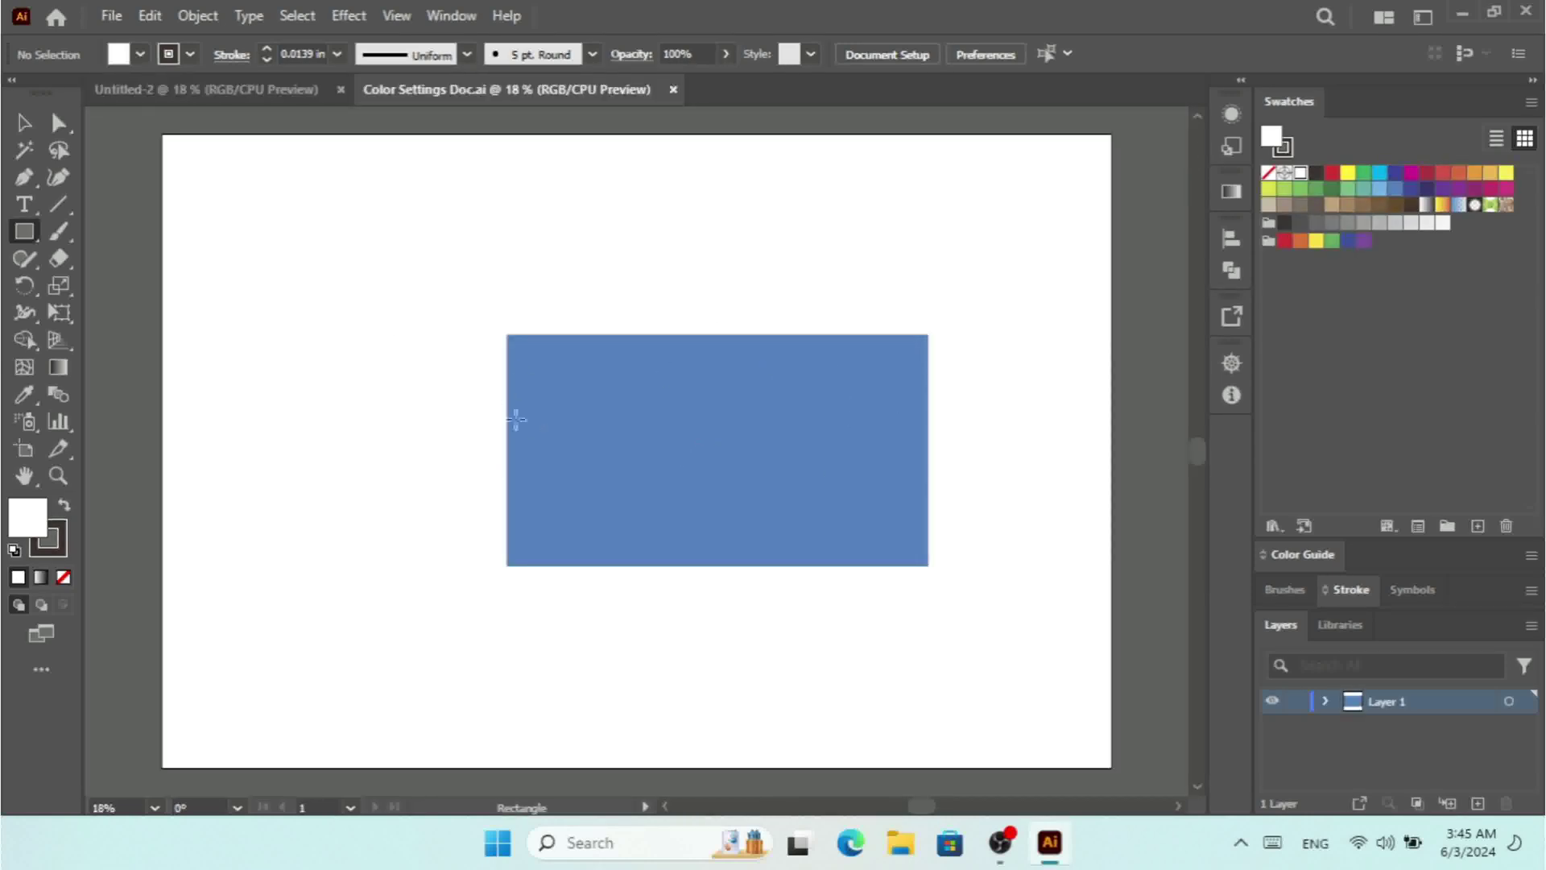
pyautogui.click(672, 89)
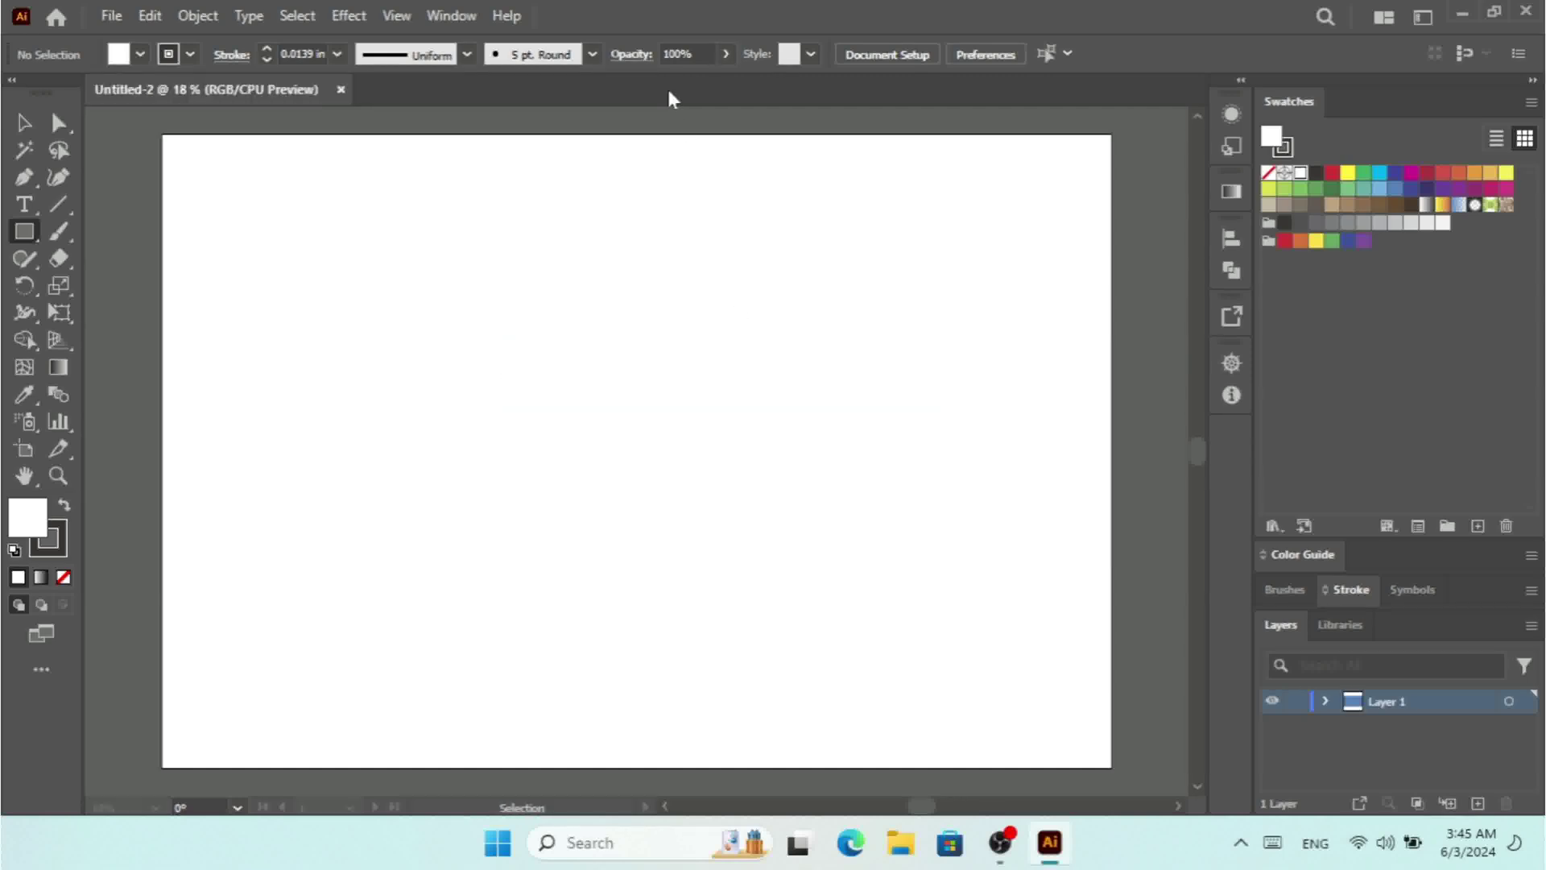
# In Color Settings, enable Ask When Opening for profile mismatches and set both the RGB and CMYK policies to Convert to Working Space.
pyautogui.click(153, 16)
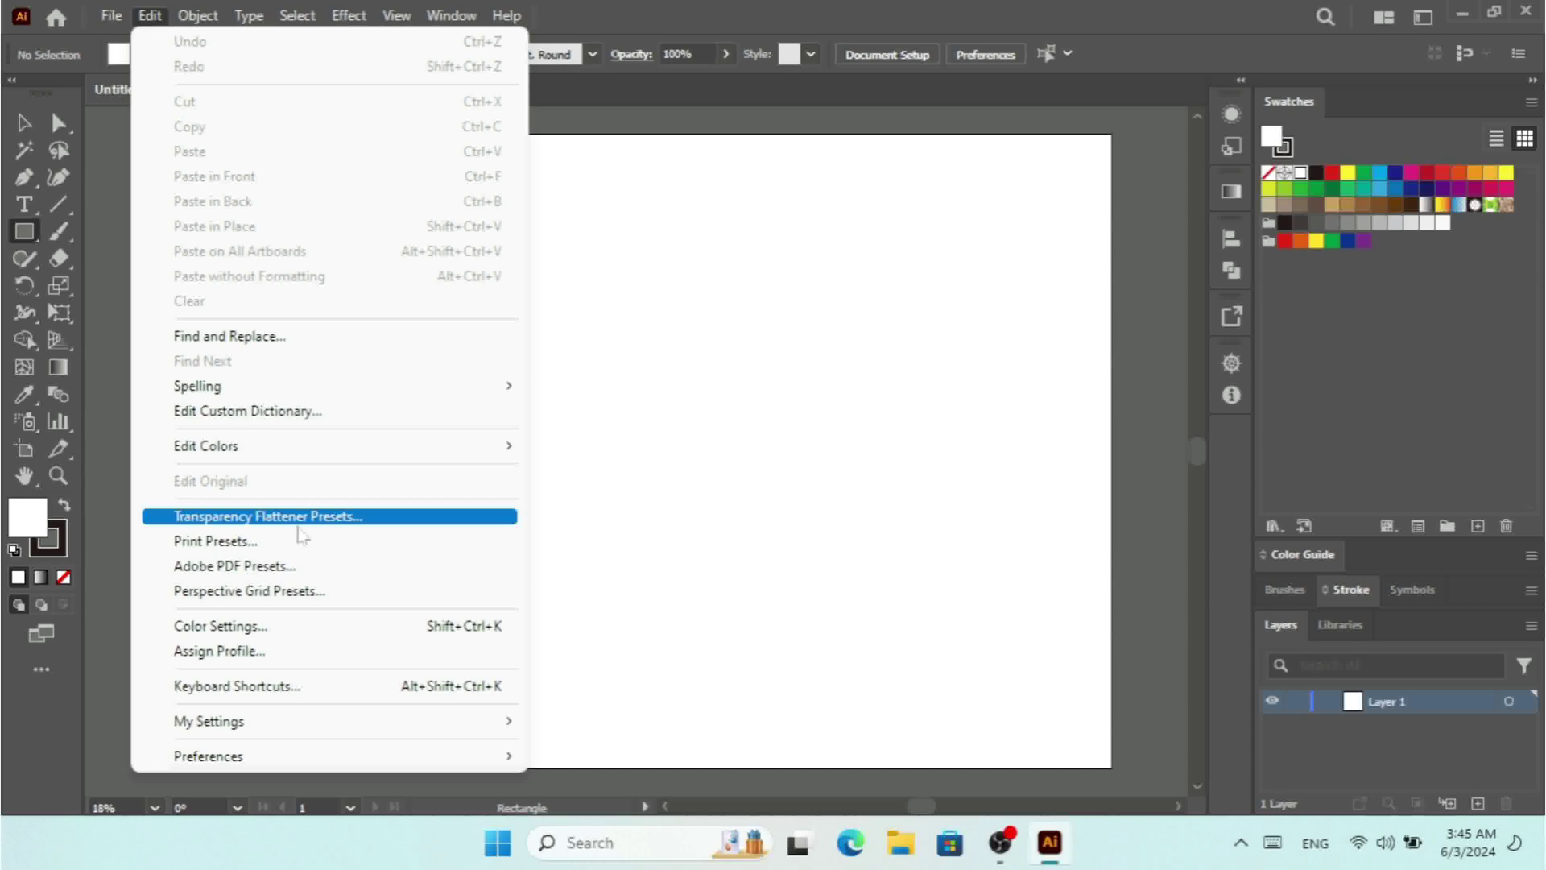
pyautogui.click(265, 626)
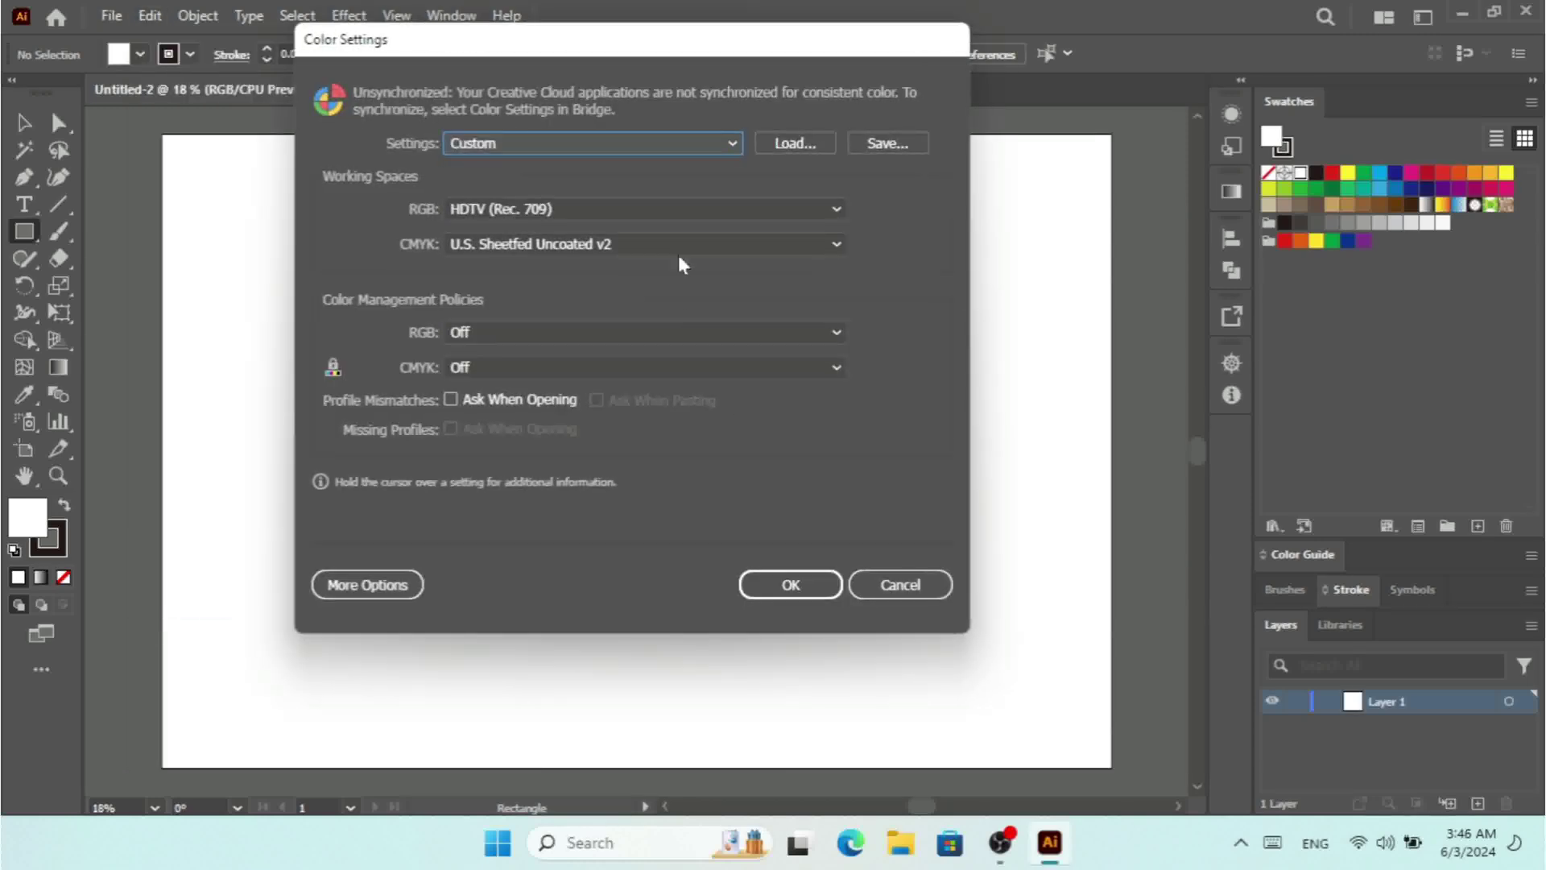
pyautogui.click(499, 400)
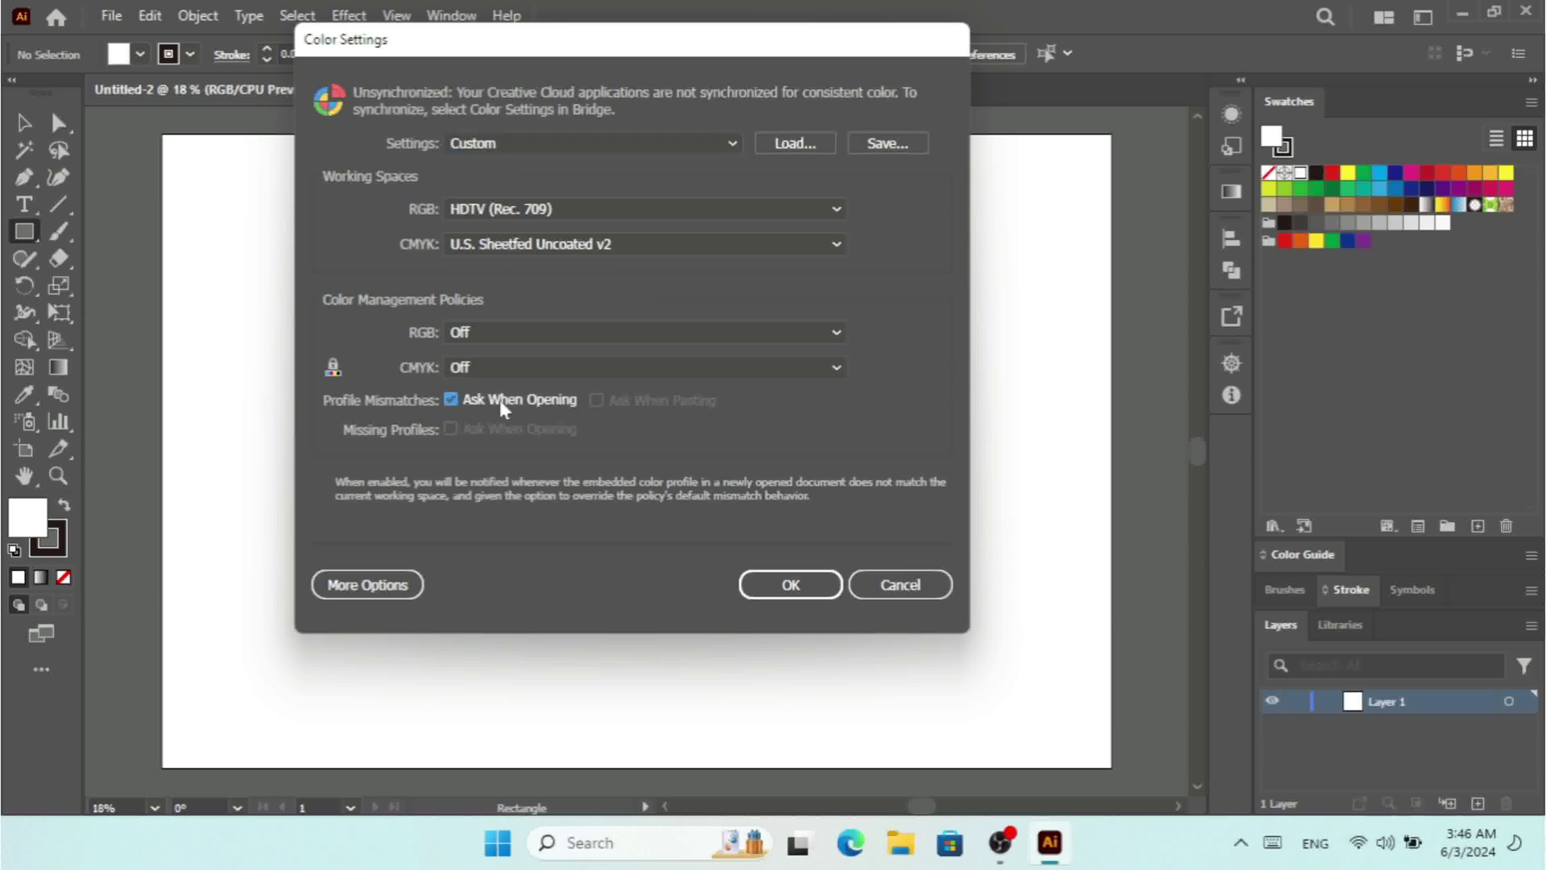
pyautogui.click(517, 328)
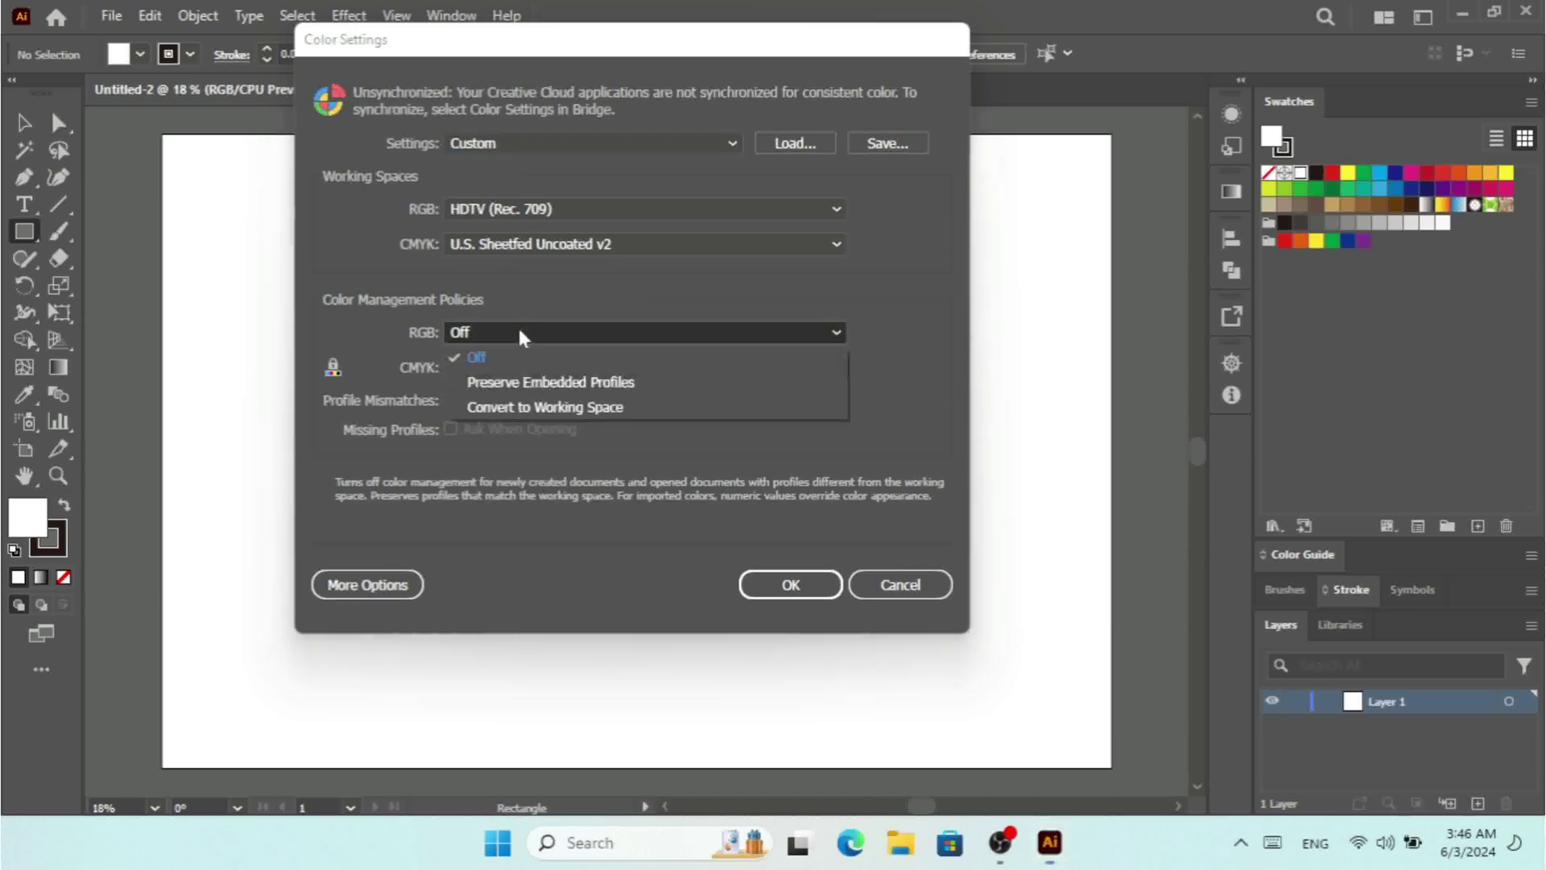
pyautogui.click(533, 407)
pyautogui.click(524, 366)
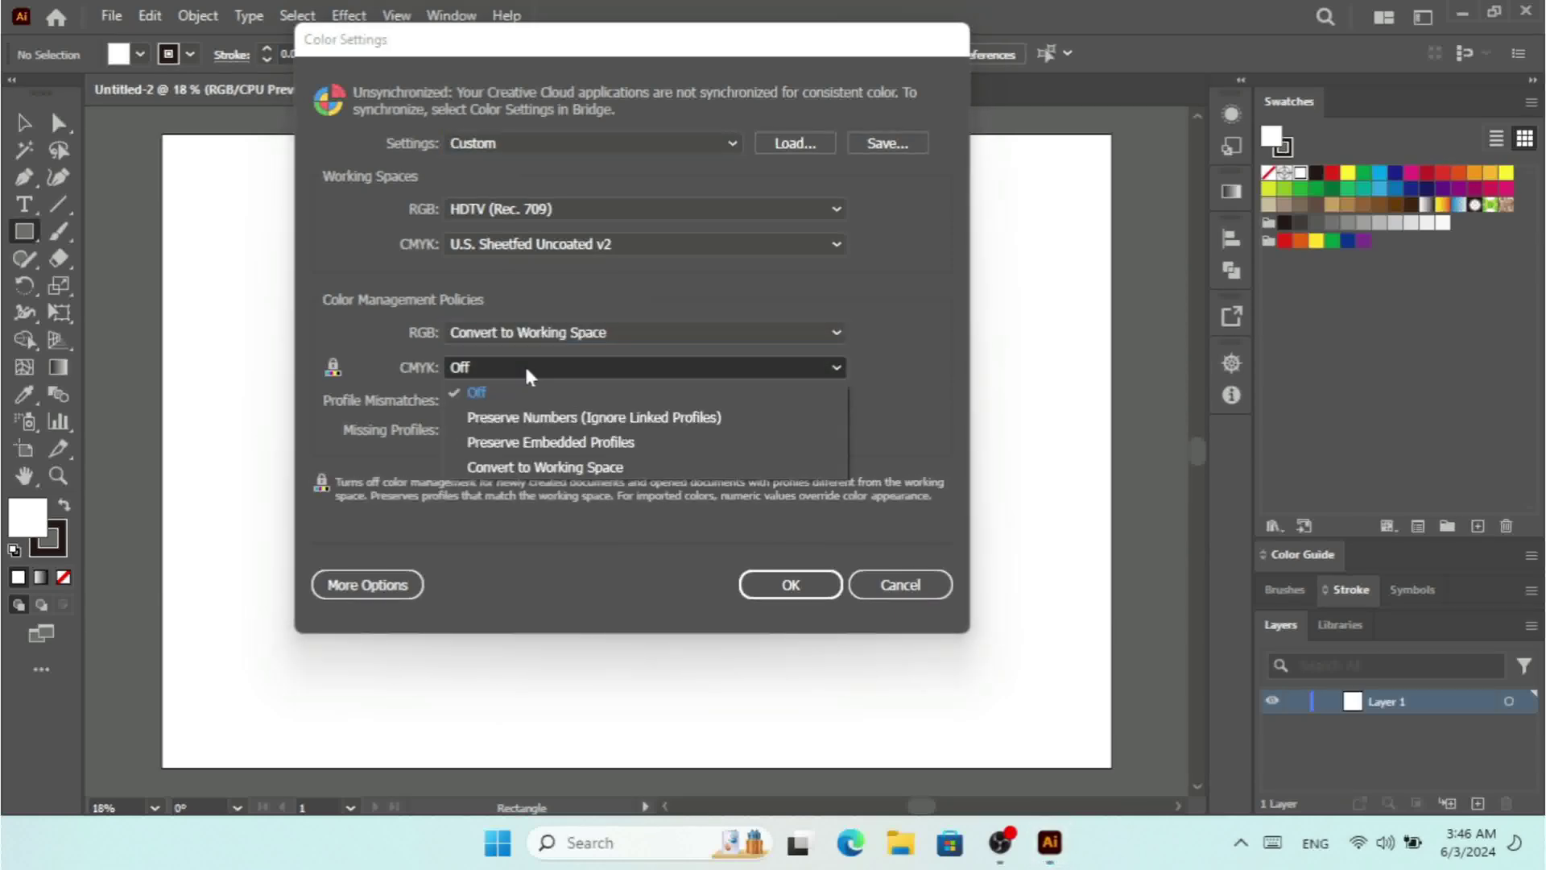
pyautogui.click(532, 466)
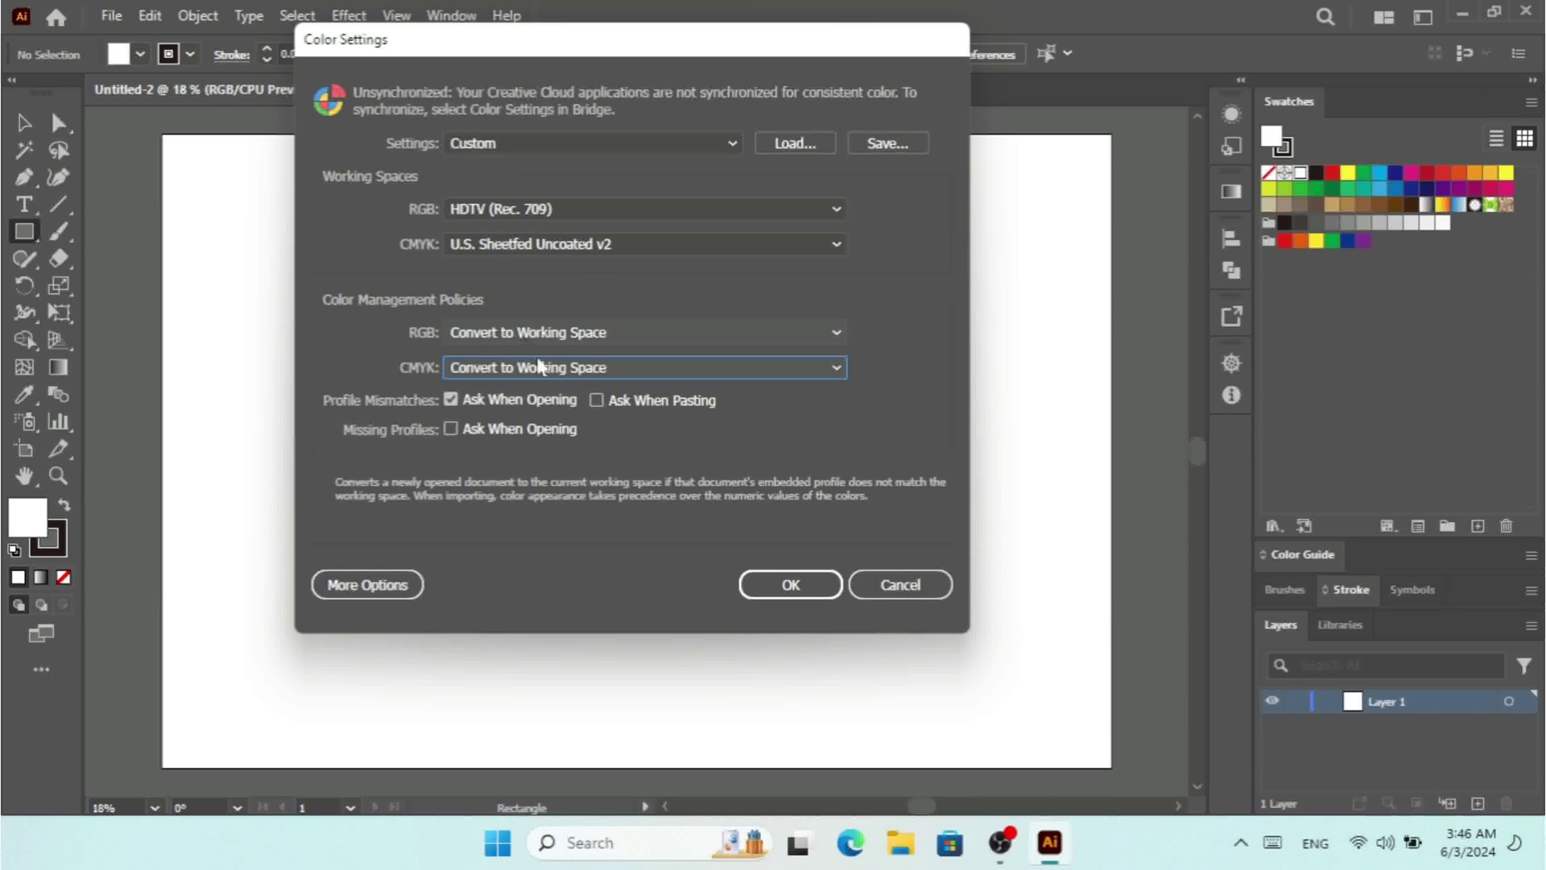
# Enable Ask When Opening for missing profiles and Ask When Pasting for profile mismatches, and apply the color settings.
pyautogui.click(530, 432)
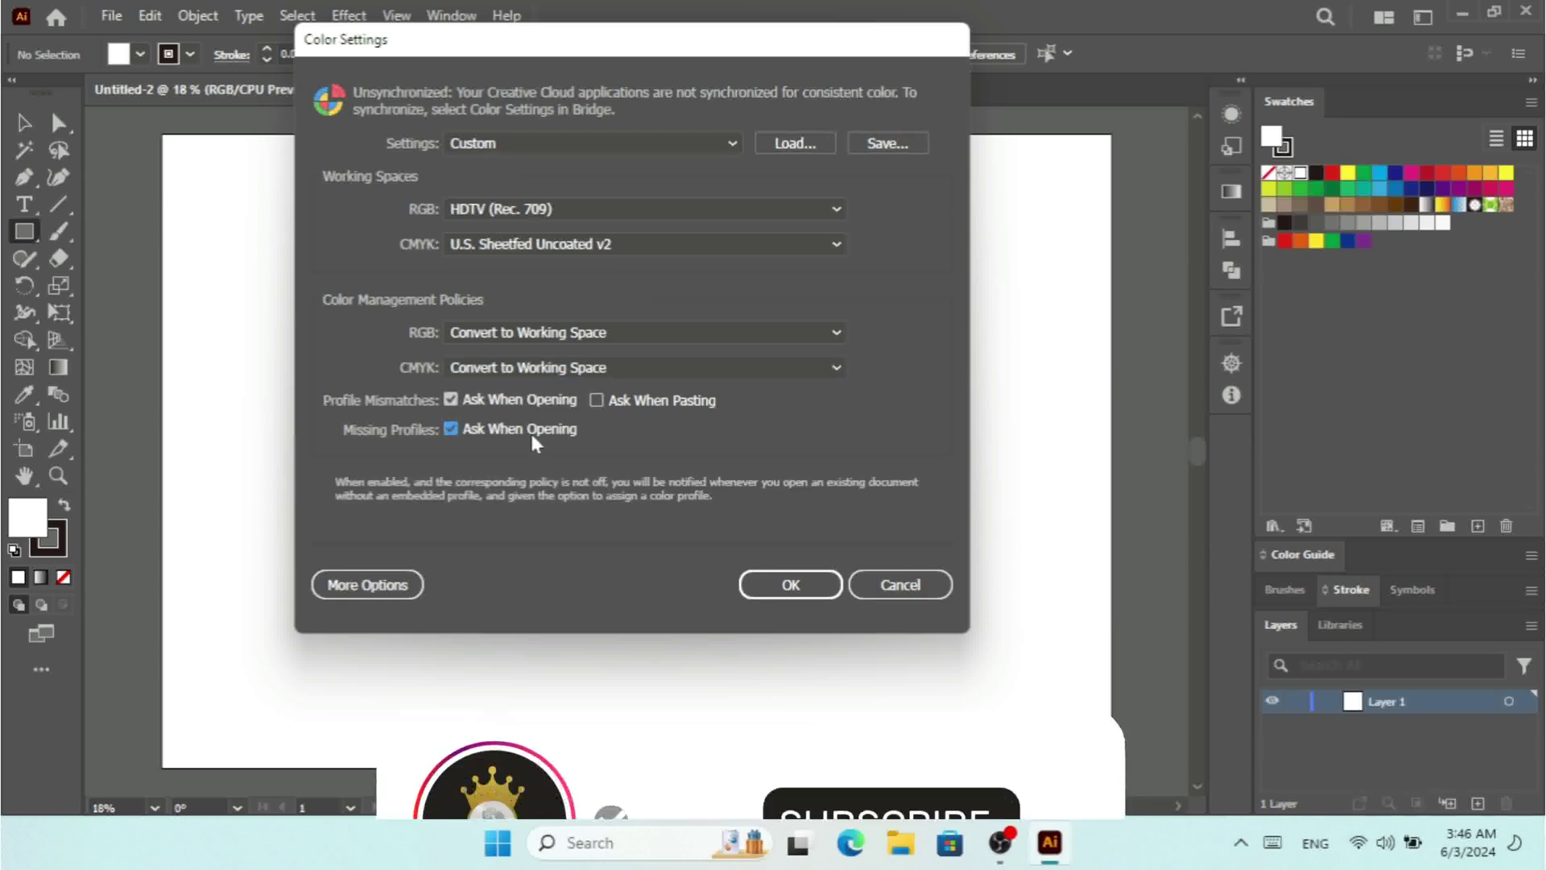
pyautogui.click(594, 399)
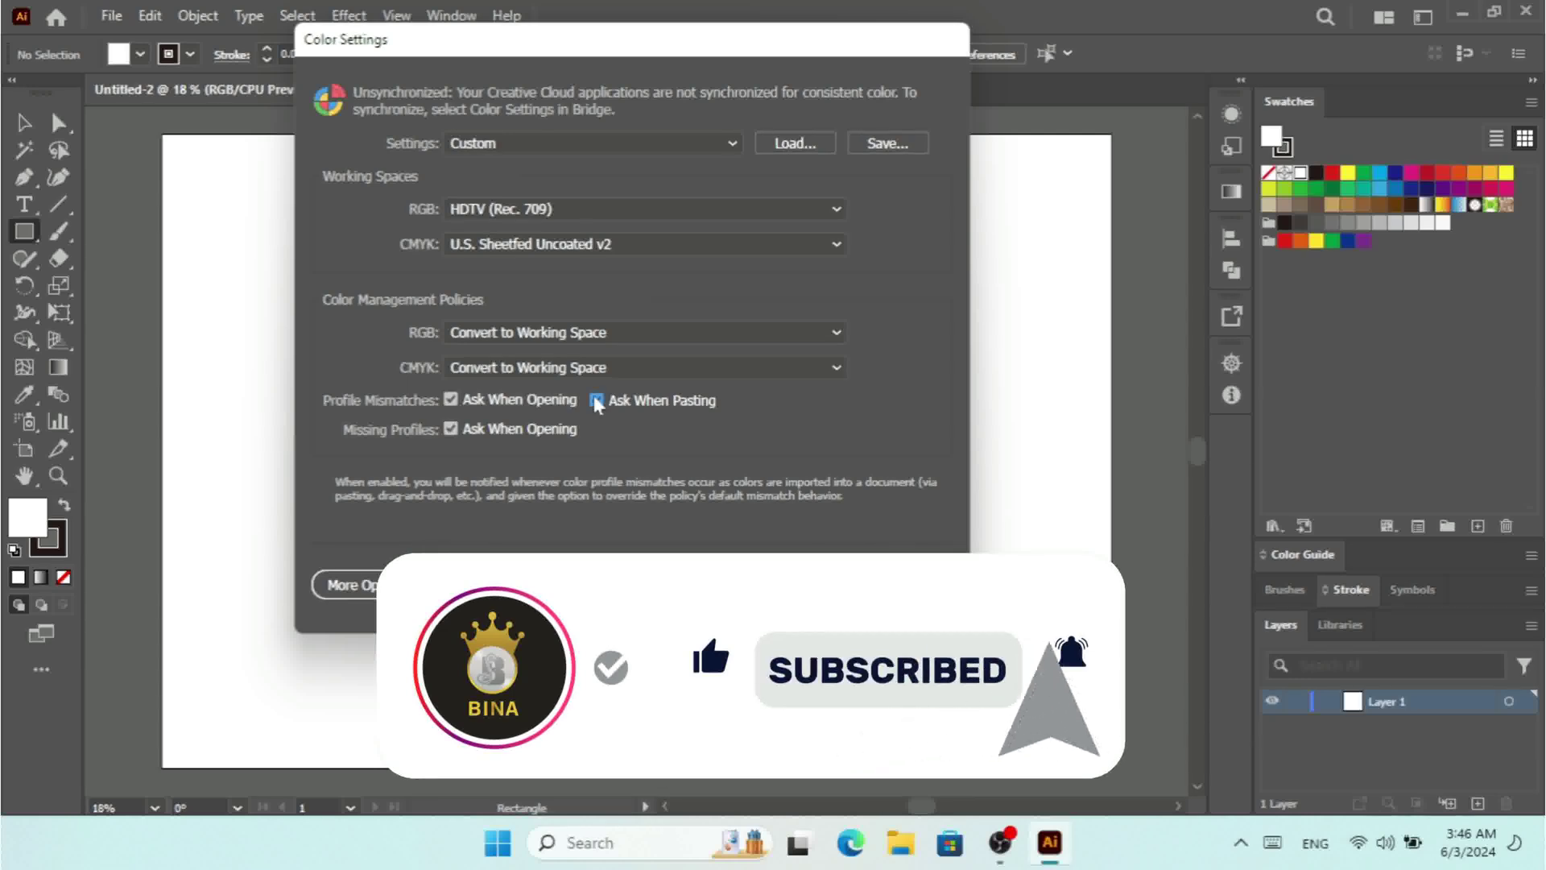
pyautogui.press('Return')
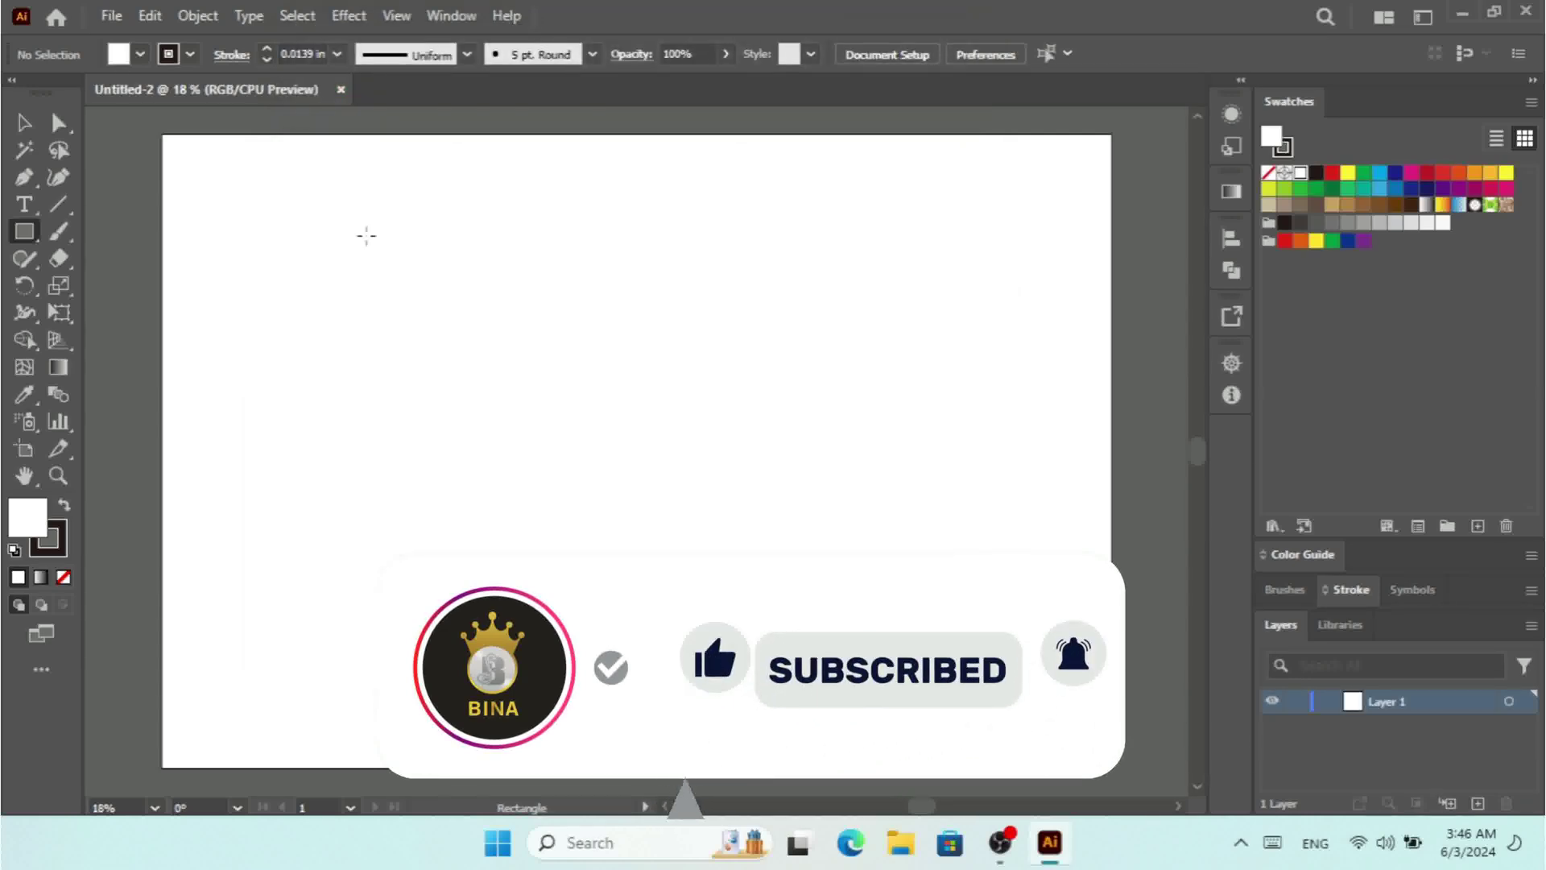
# Draw a rectangle about 1382 px wide and 686 px high on the artboard and fill it with the dark blue swatch.
pyautogui.moveTo(481, 269); pyautogui.dragTo(917, 486)
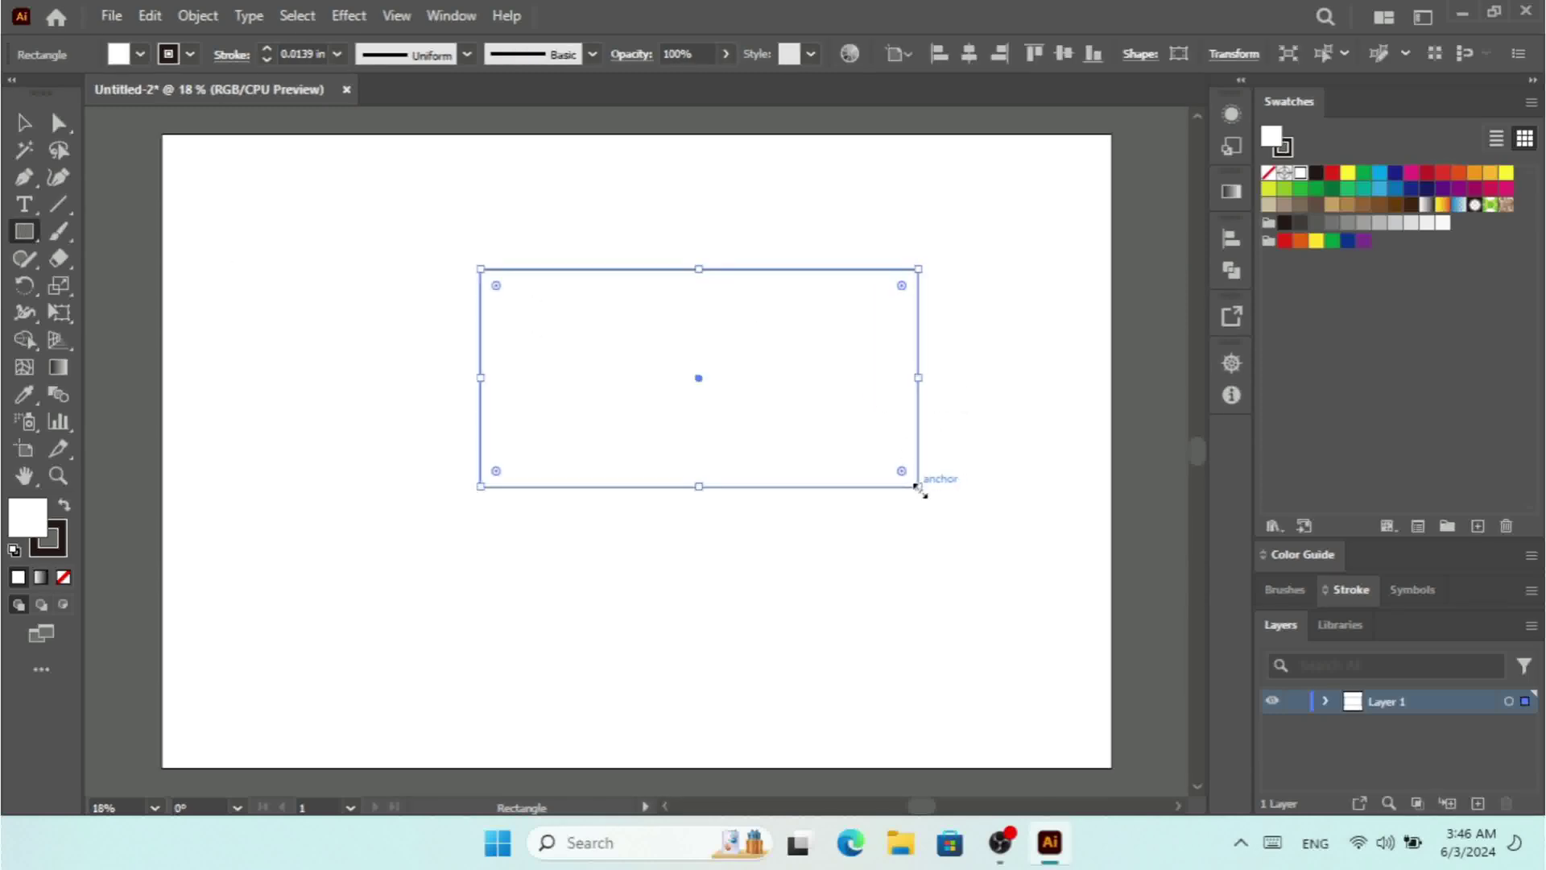
pyautogui.click(1396, 173)
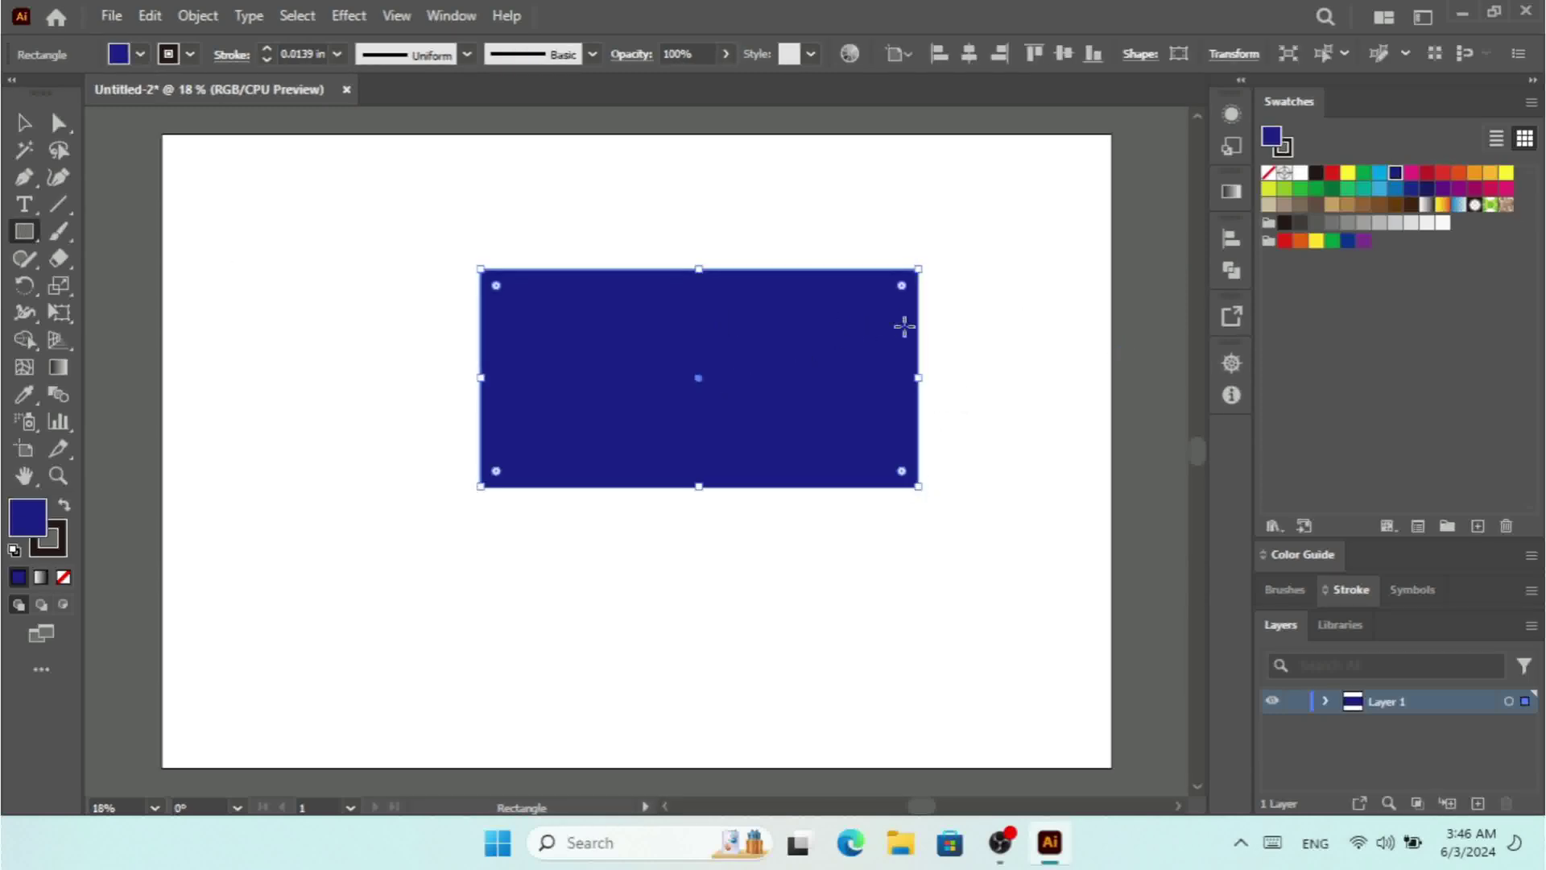
pyautogui.hotkey('ctrl', '=')
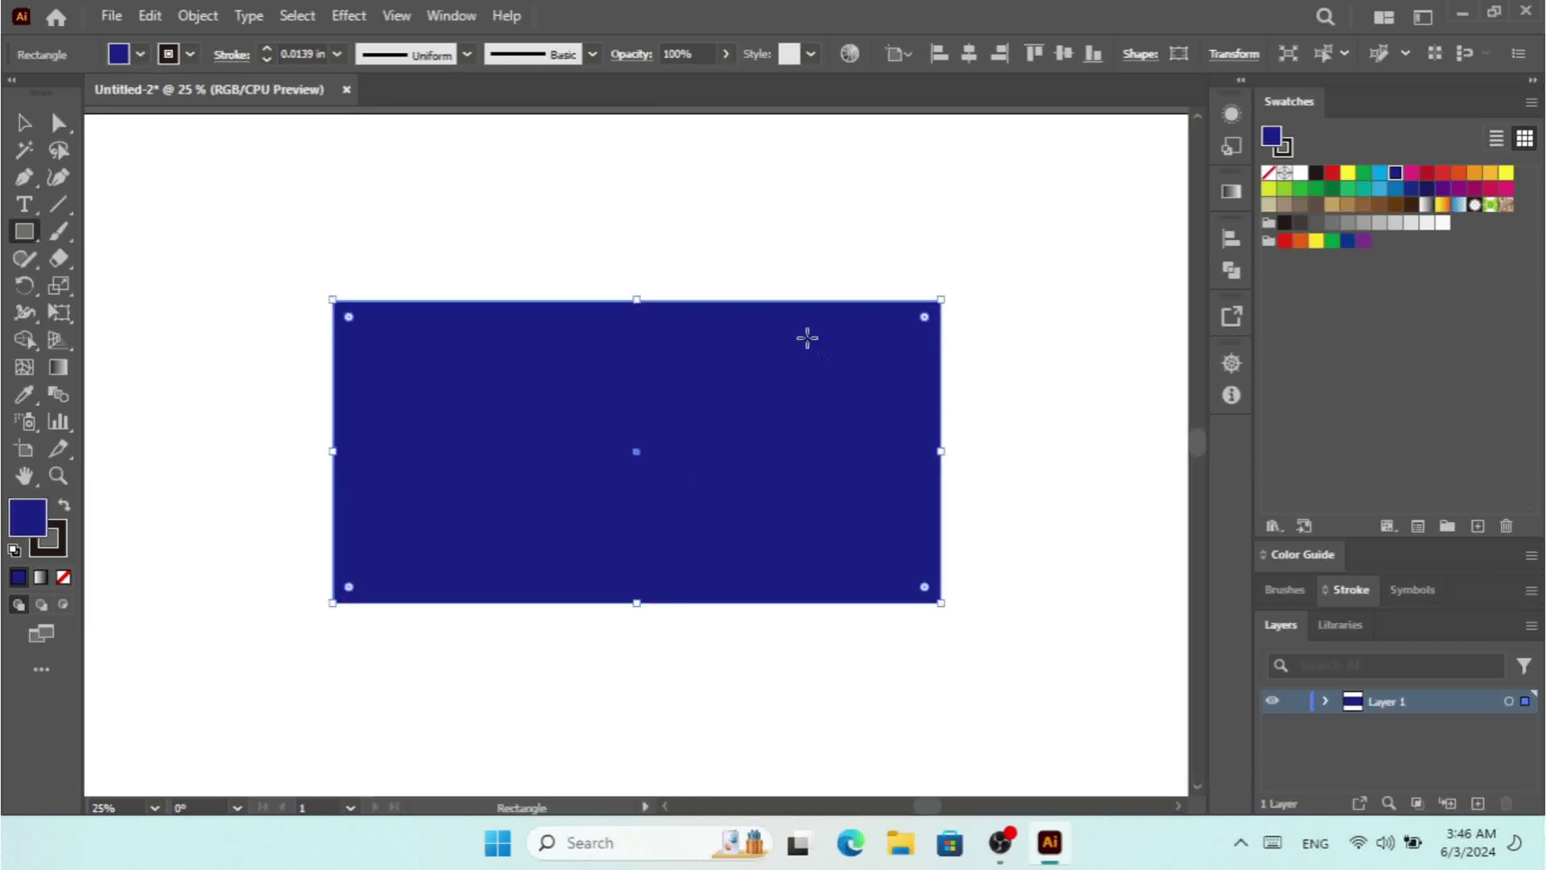
pyautogui.hotkey('ctrl', '=')
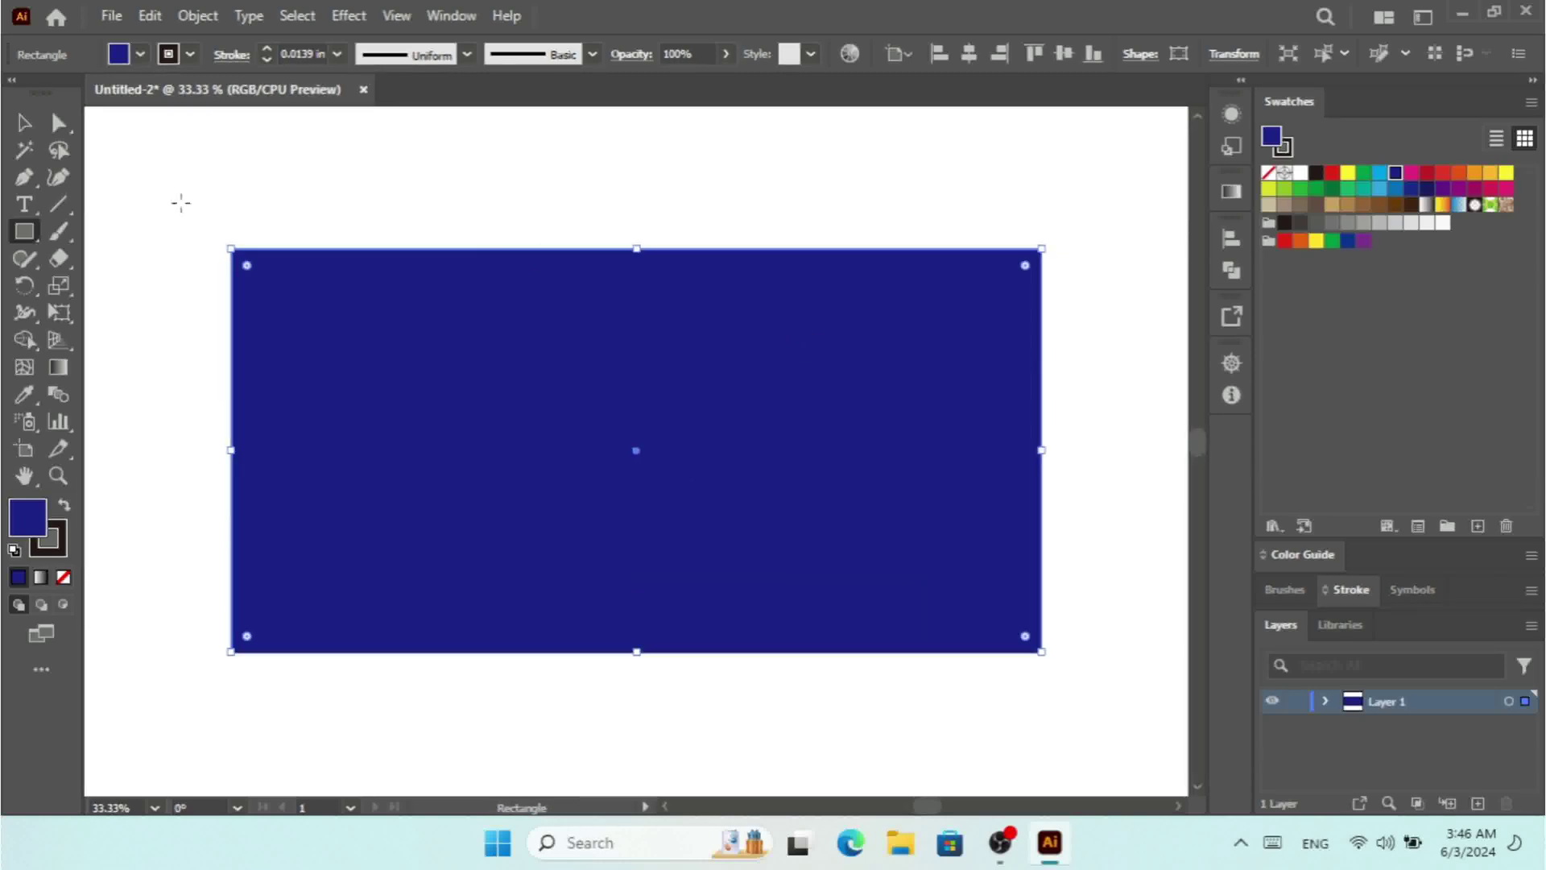
# Set the document's assigned profile to Don't Color Manage This Document.
pyautogui.click(161, 13)
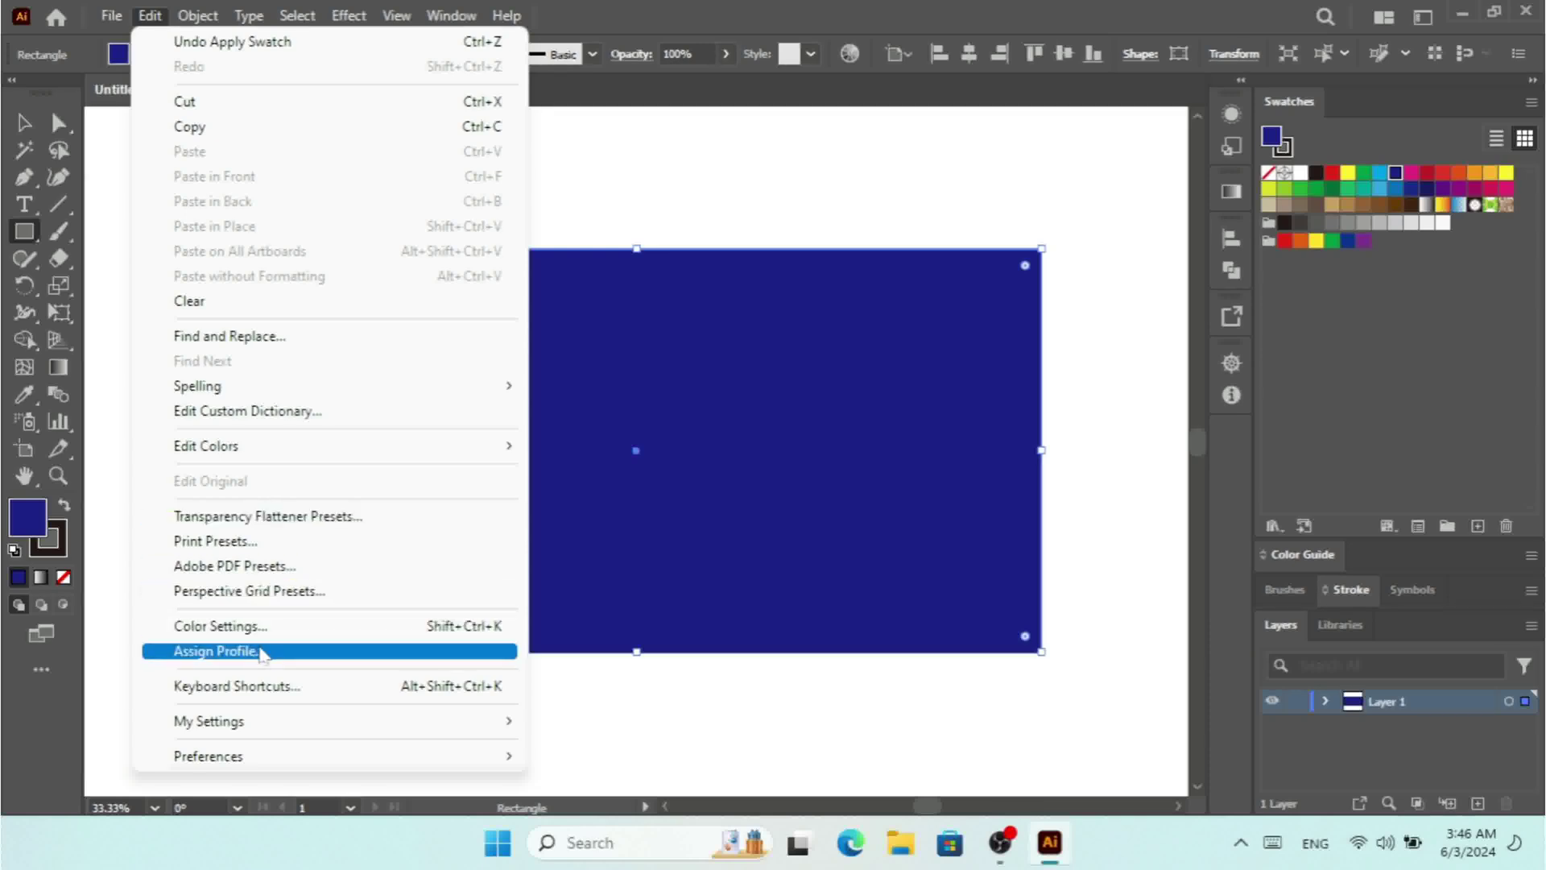
pyautogui.click(216, 651)
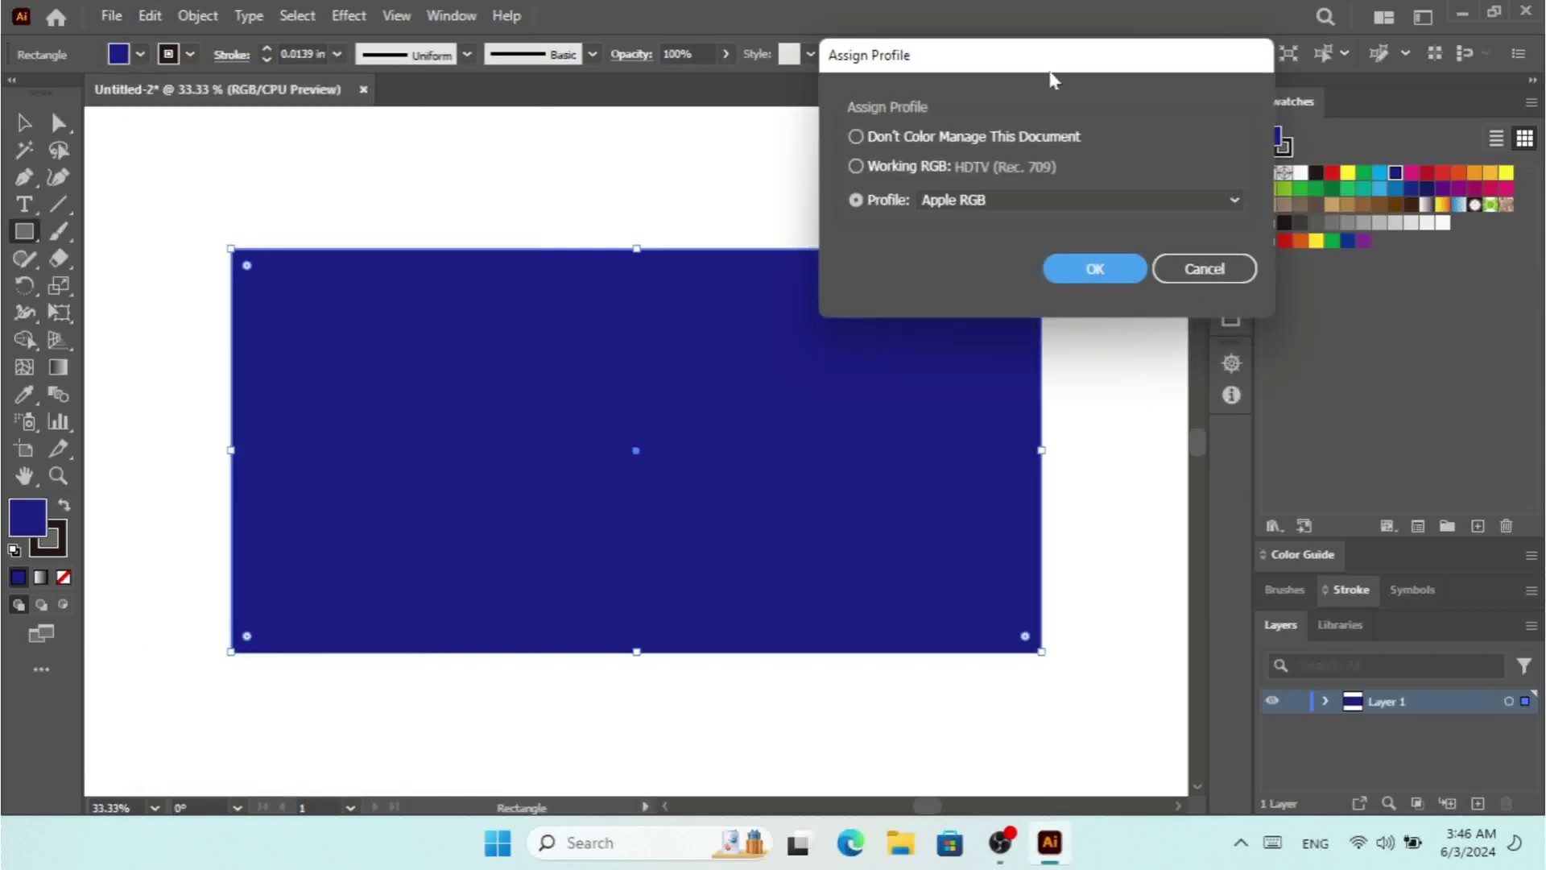
pyautogui.moveTo(1050, 74); pyautogui.dragTo(1145, 211)
pyautogui.click(980, 288)
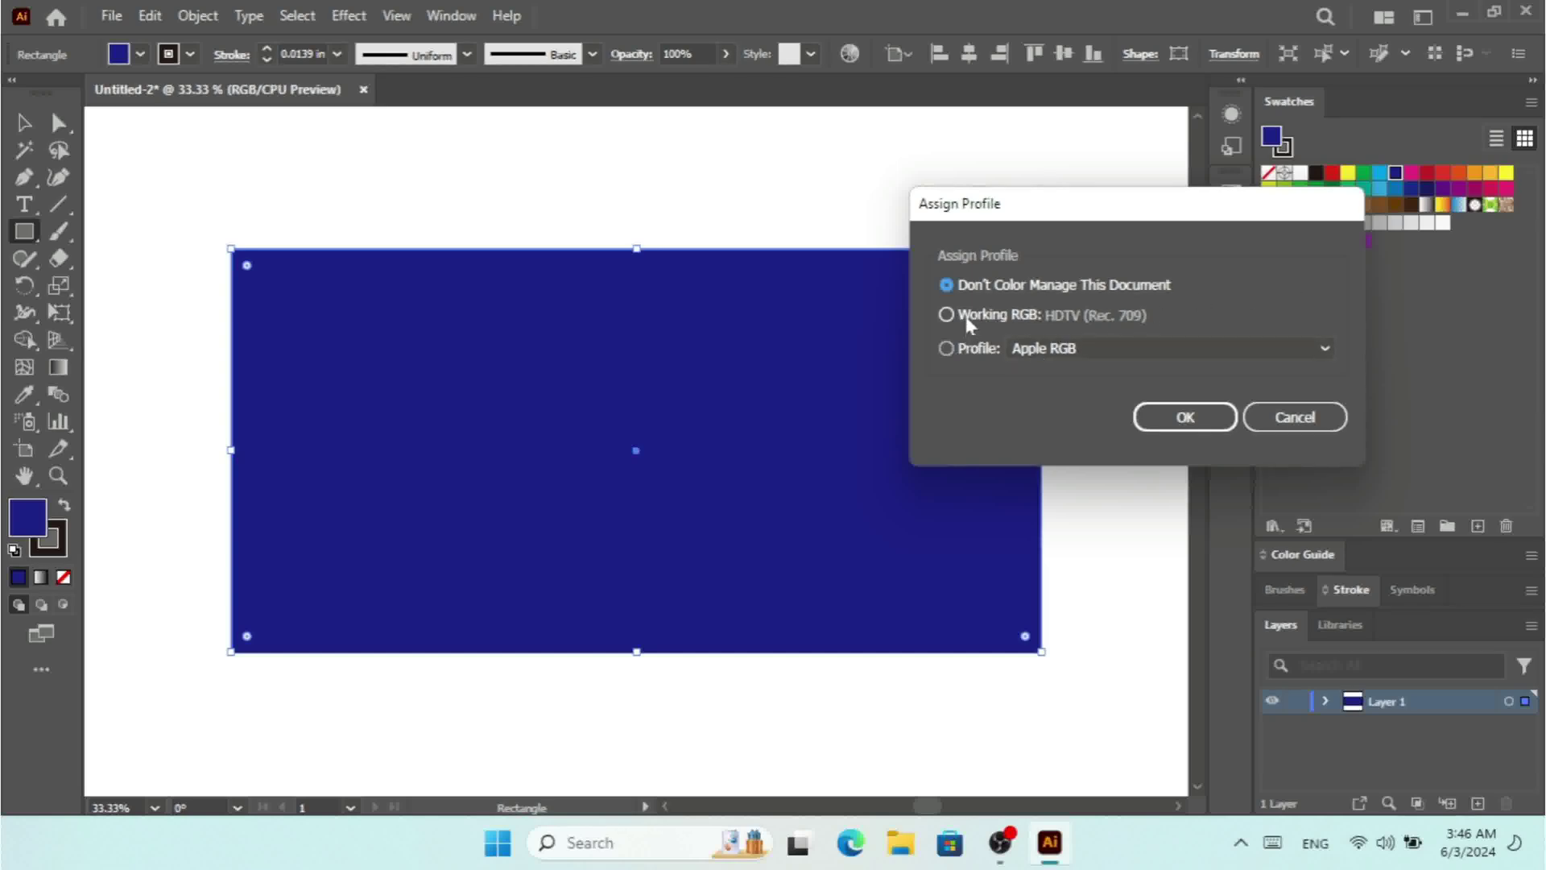
pyautogui.click(1153, 414)
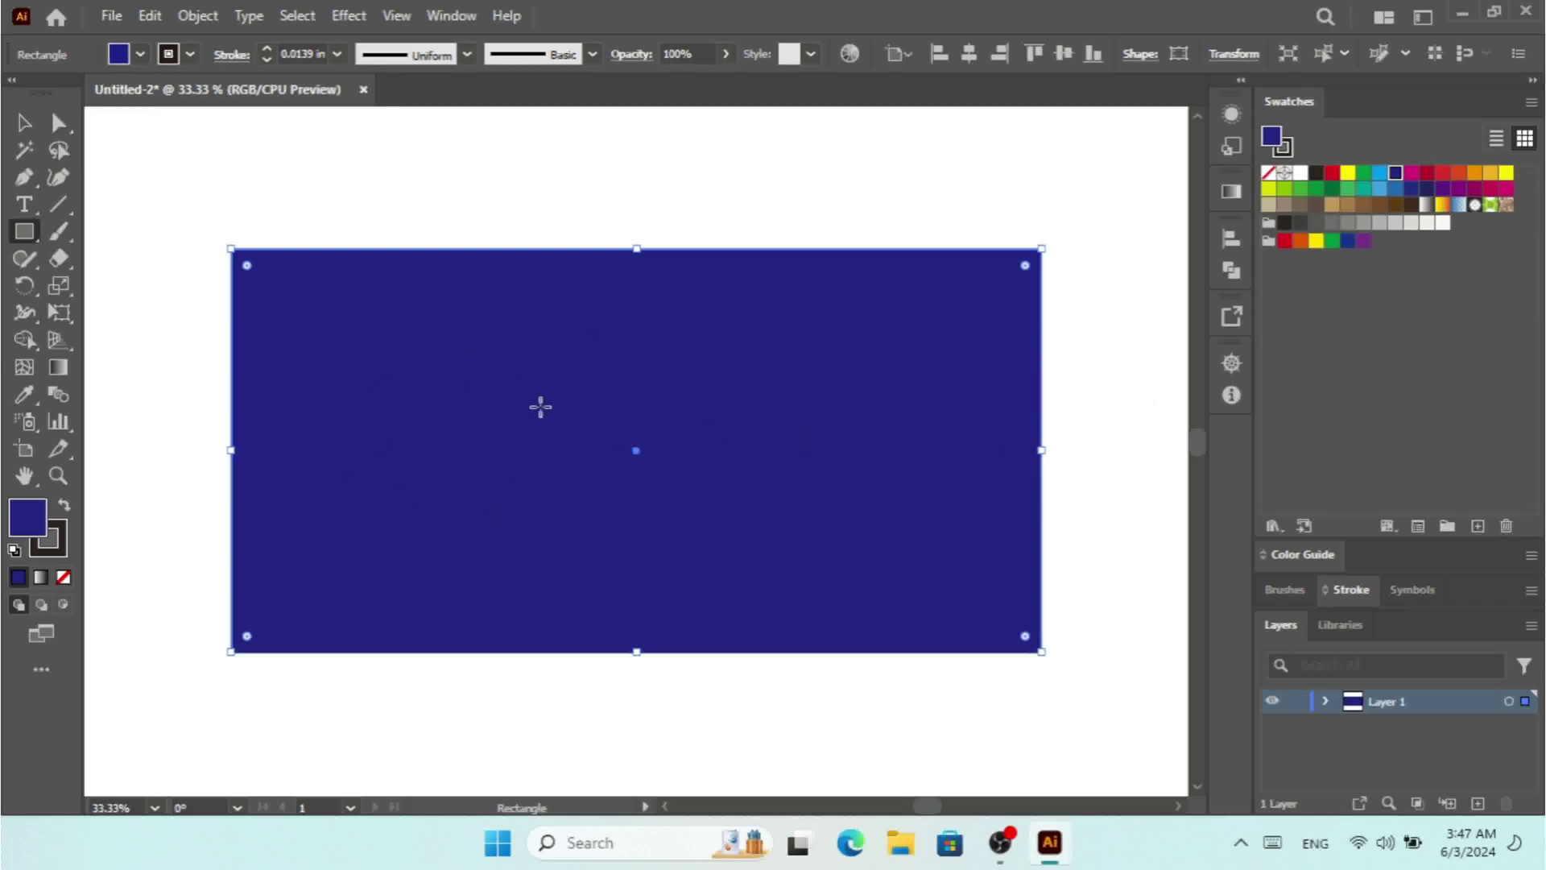
# Assign the e-sRGB color profile to the document.
pyautogui.click(150, 17)
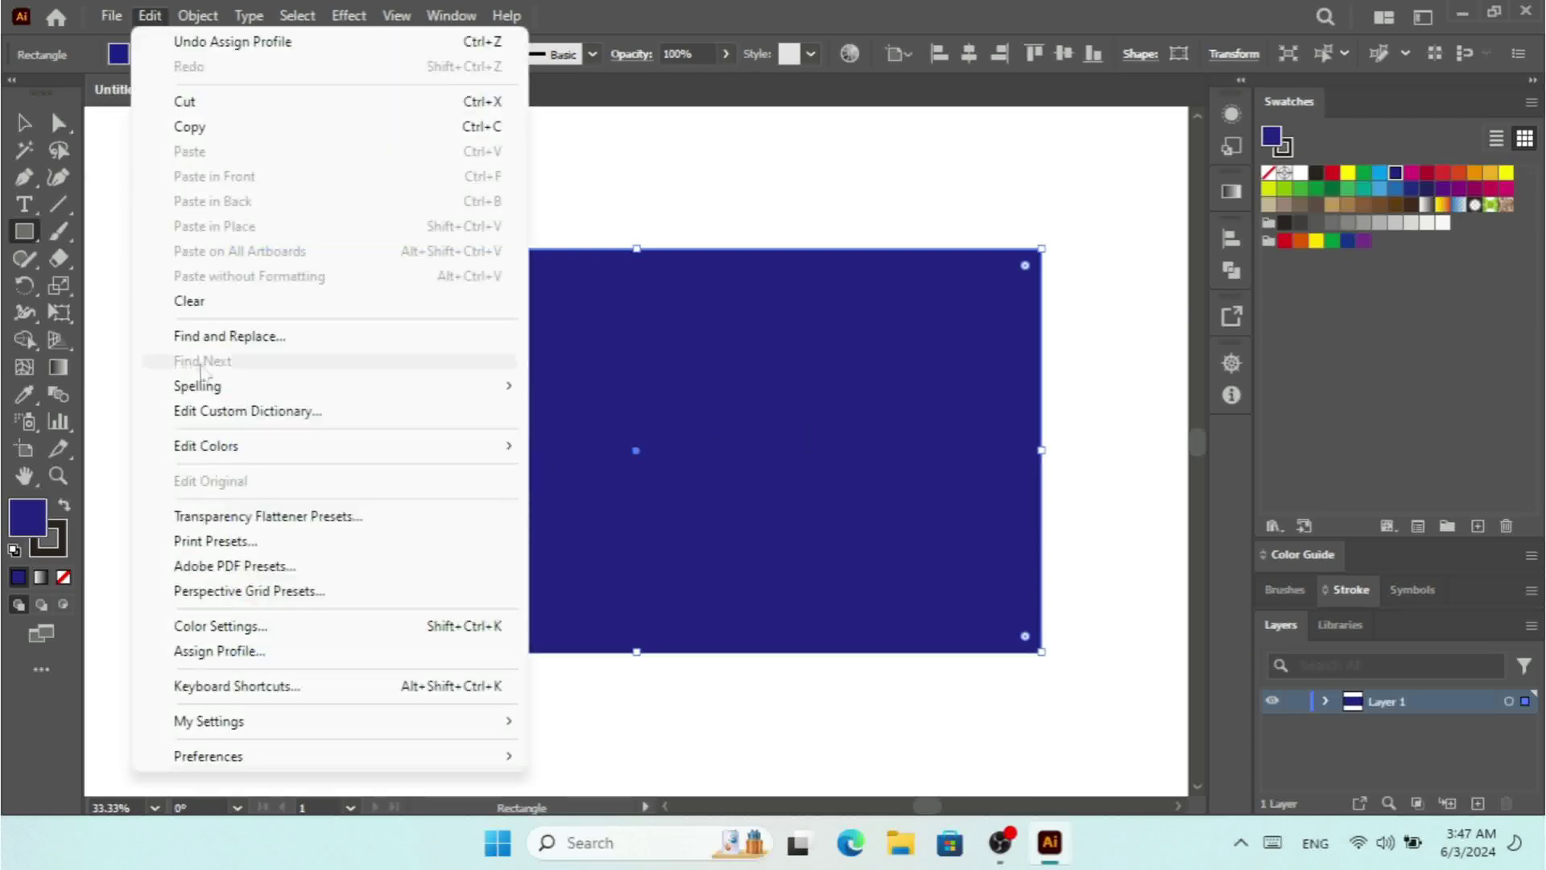
pyautogui.click(284, 651)
pyautogui.click(983, 352)
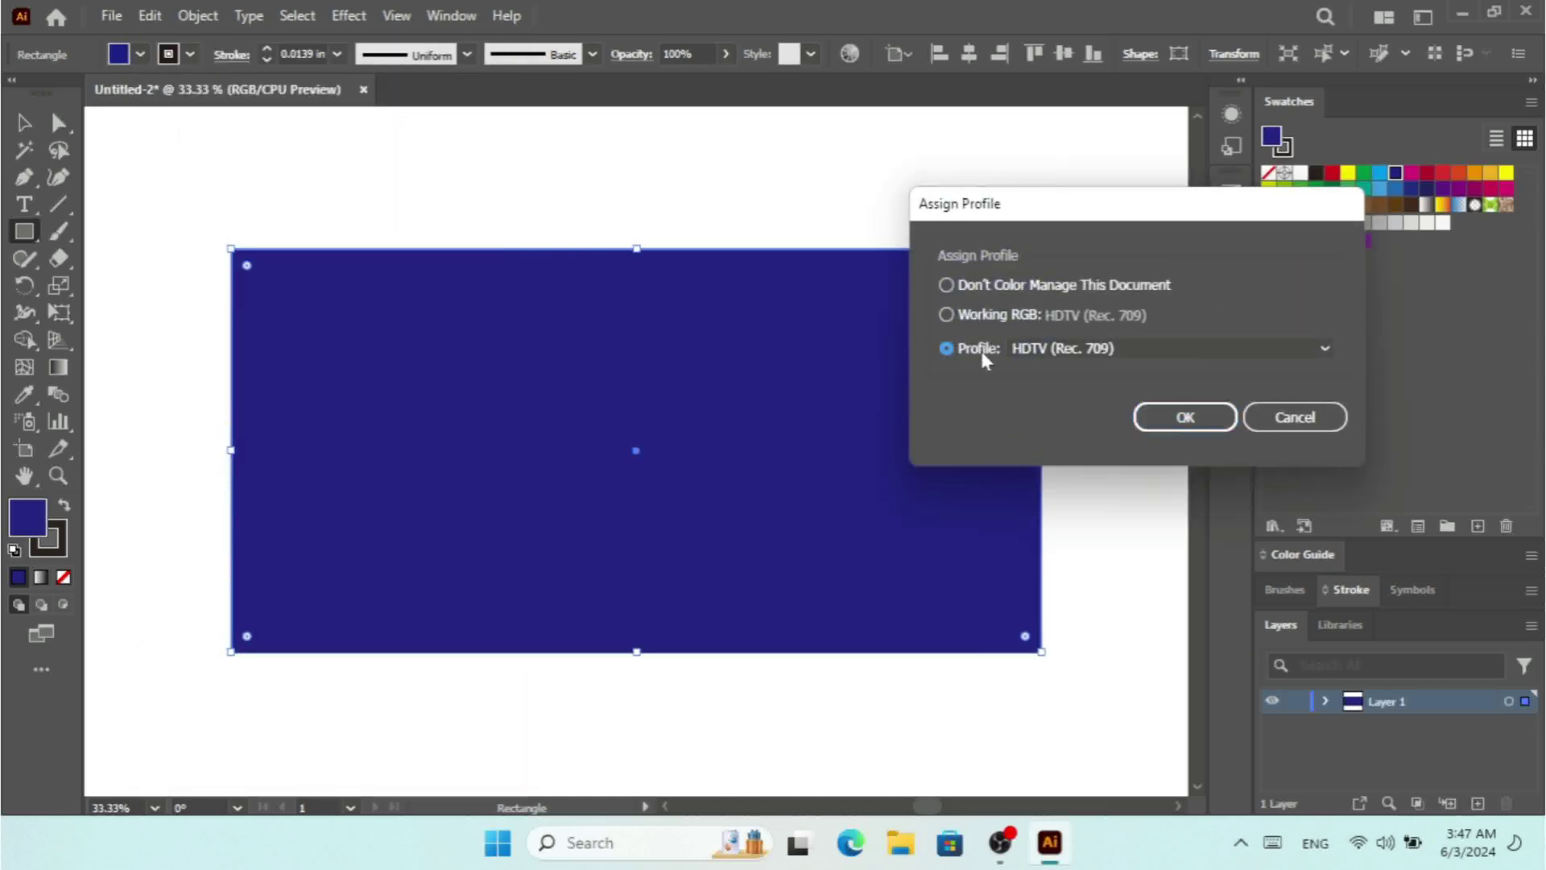
pyautogui.click(1083, 348)
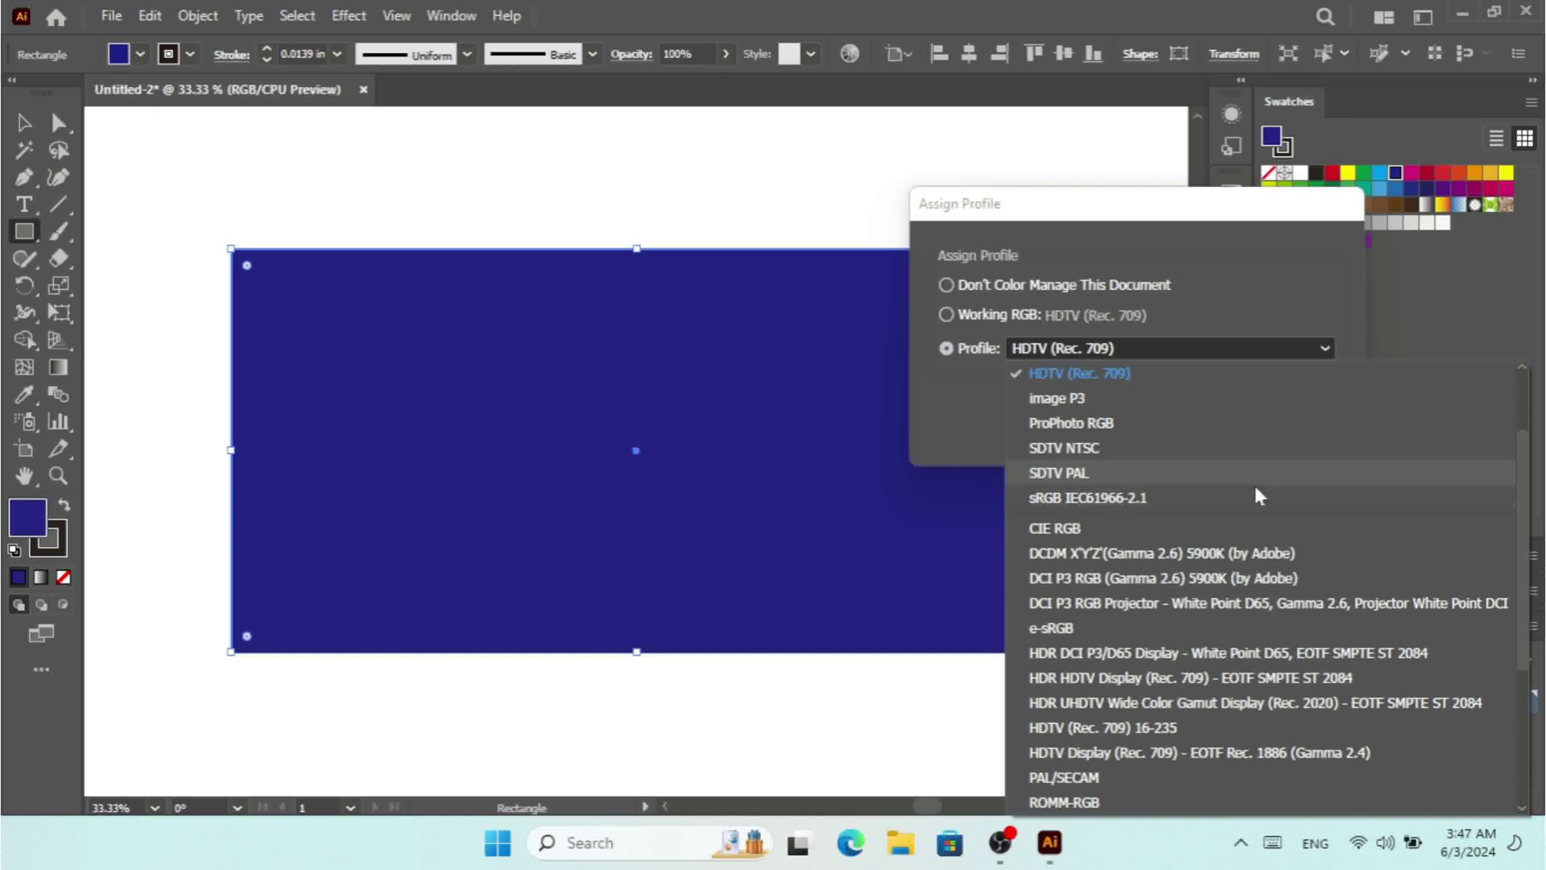
pyautogui.click(1060, 629)
pyautogui.click(1163, 425)
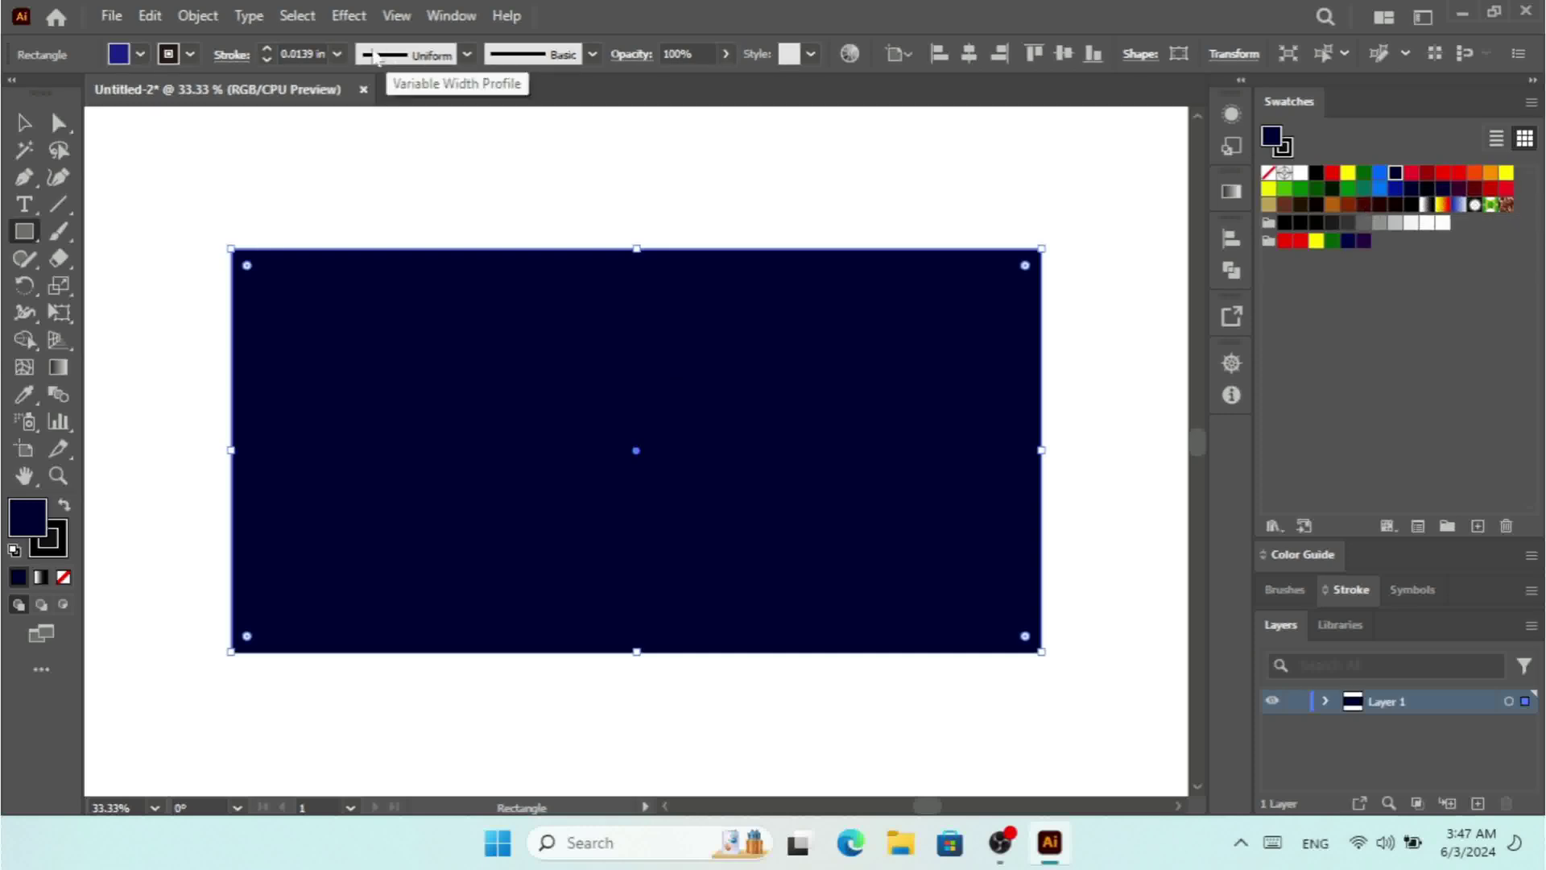
# Change the document's assigned color profile to SDTV NTSC.
pyautogui.click(161, 11)
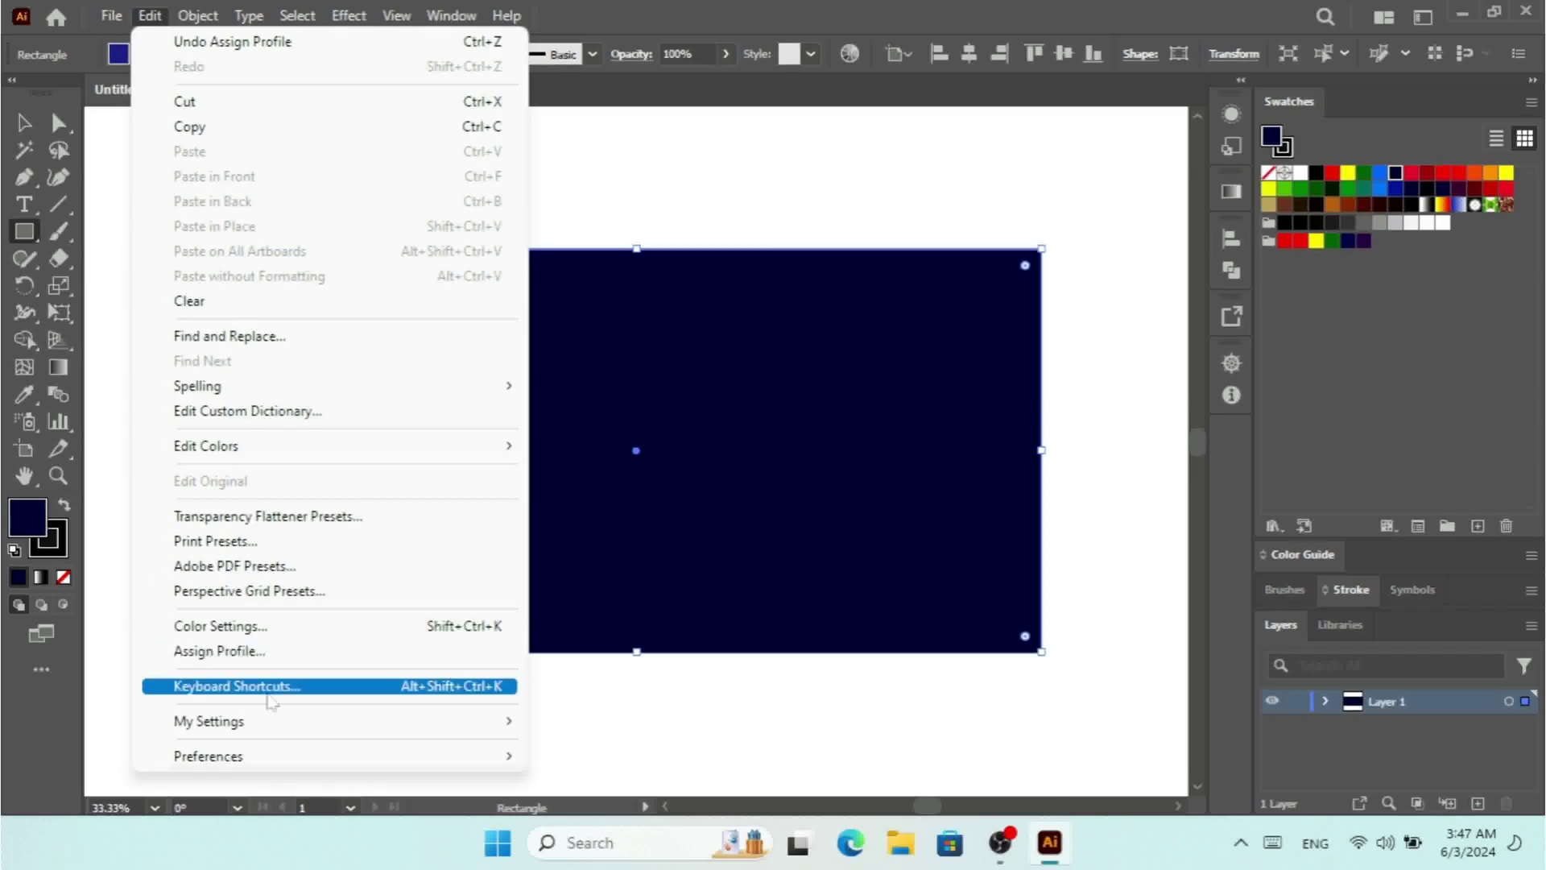
pyautogui.click(242, 651)
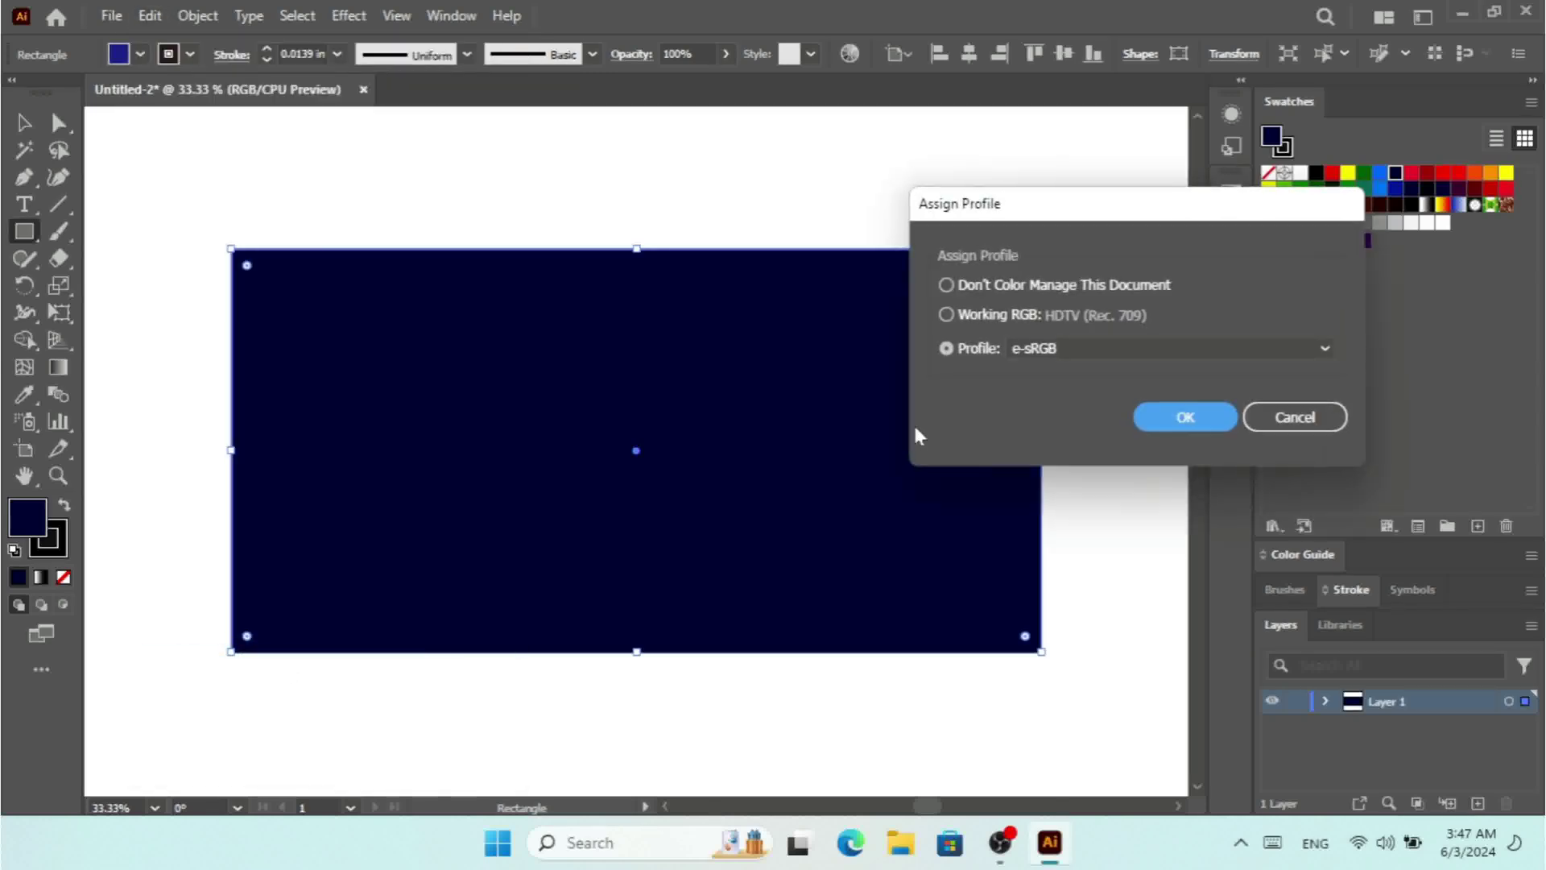
pyautogui.click(1065, 359)
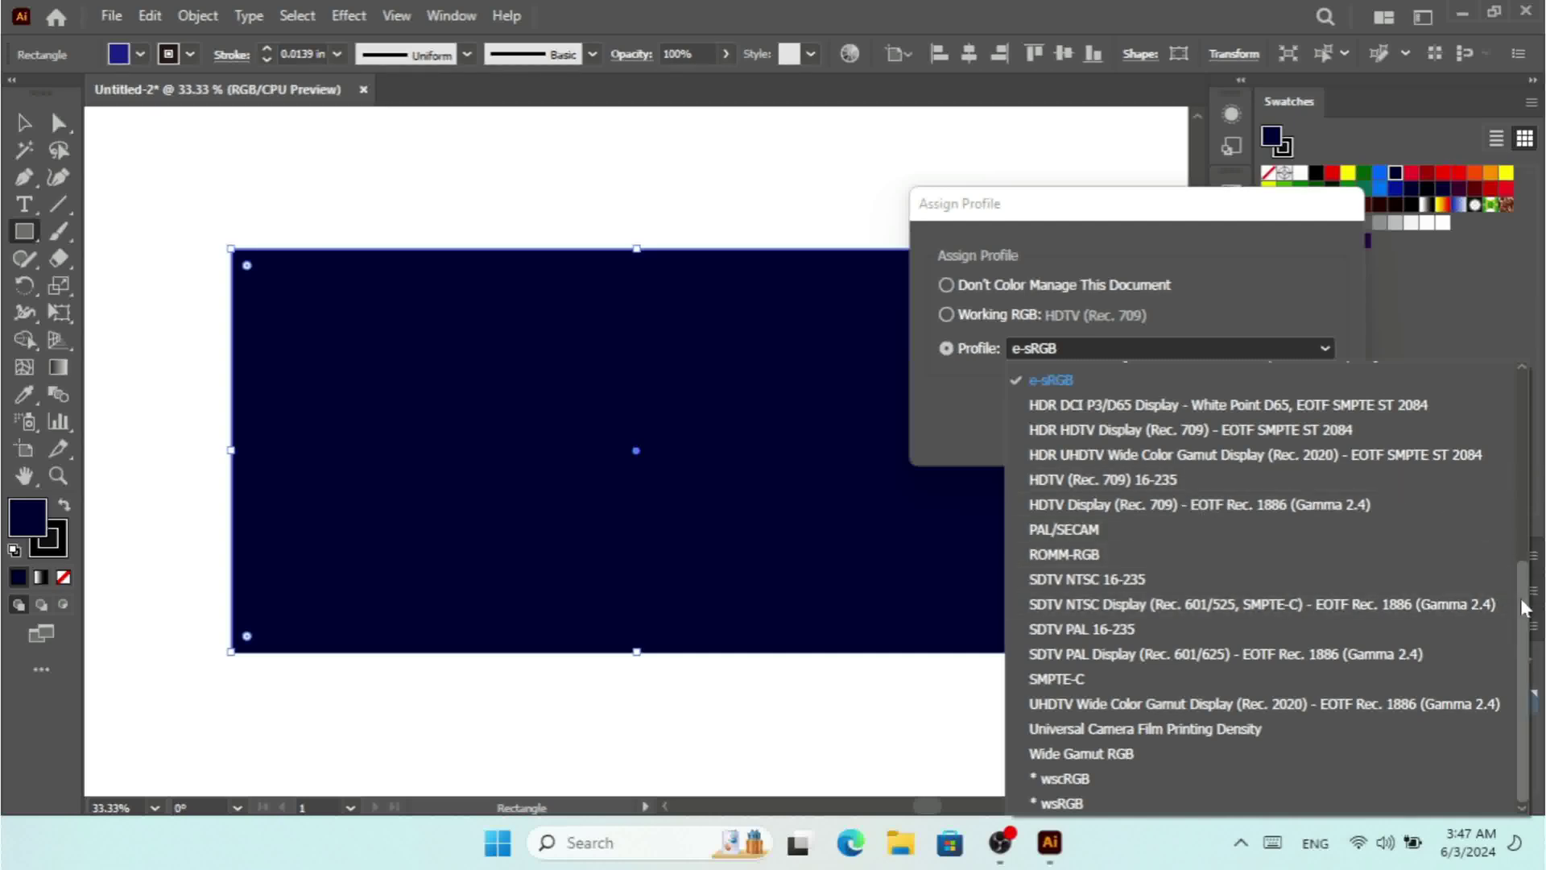
pyautogui.scroll(2, 1506, 524)
pyautogui.scroll(2, 1510, 519)
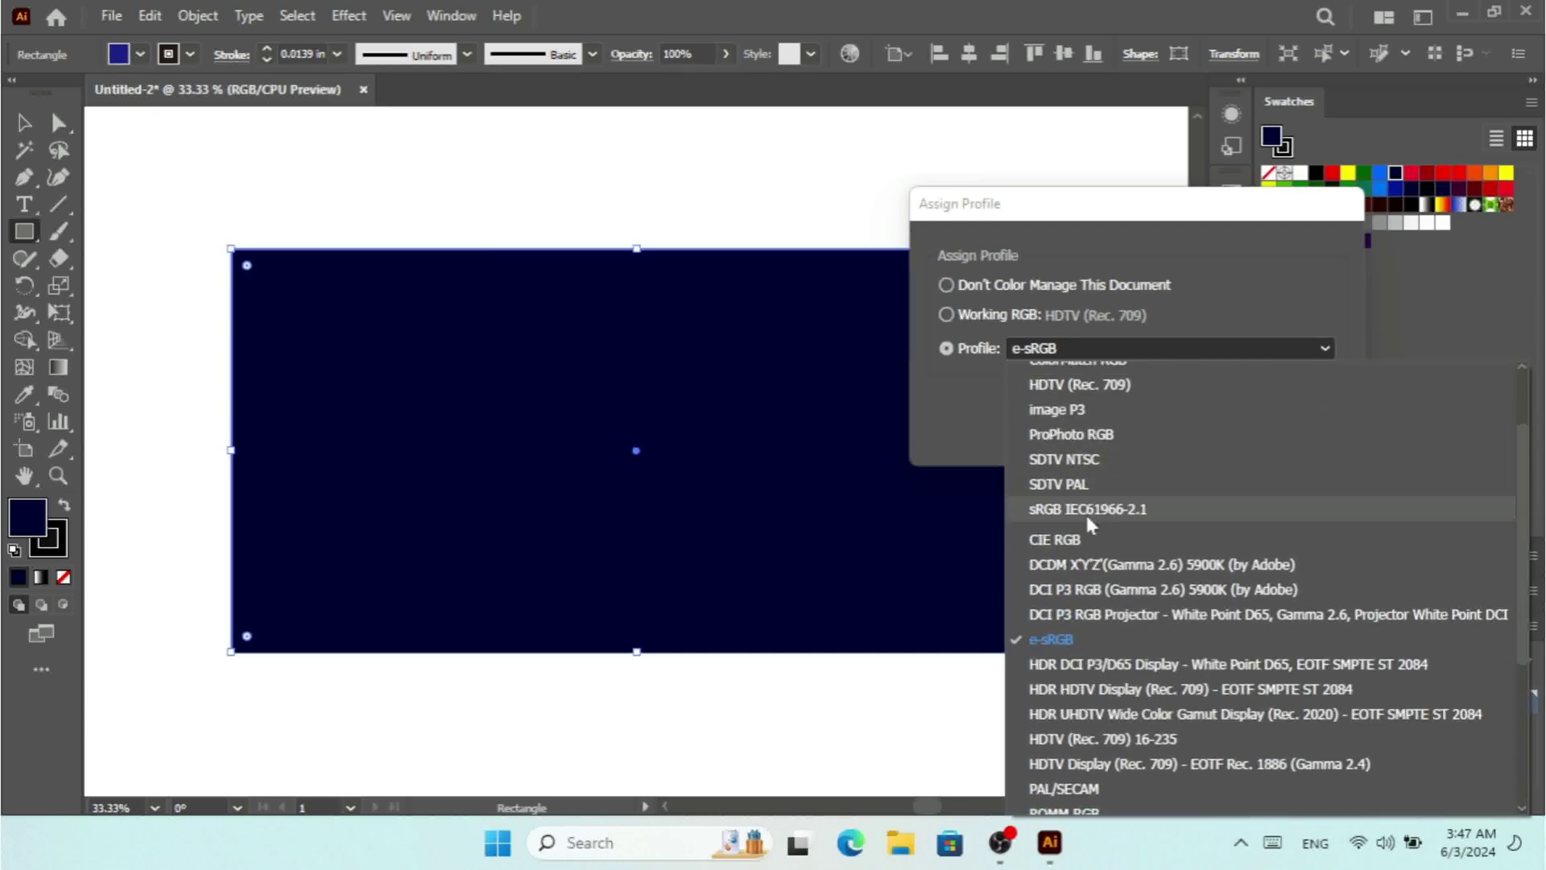
pyautogui.click(1066, 466)
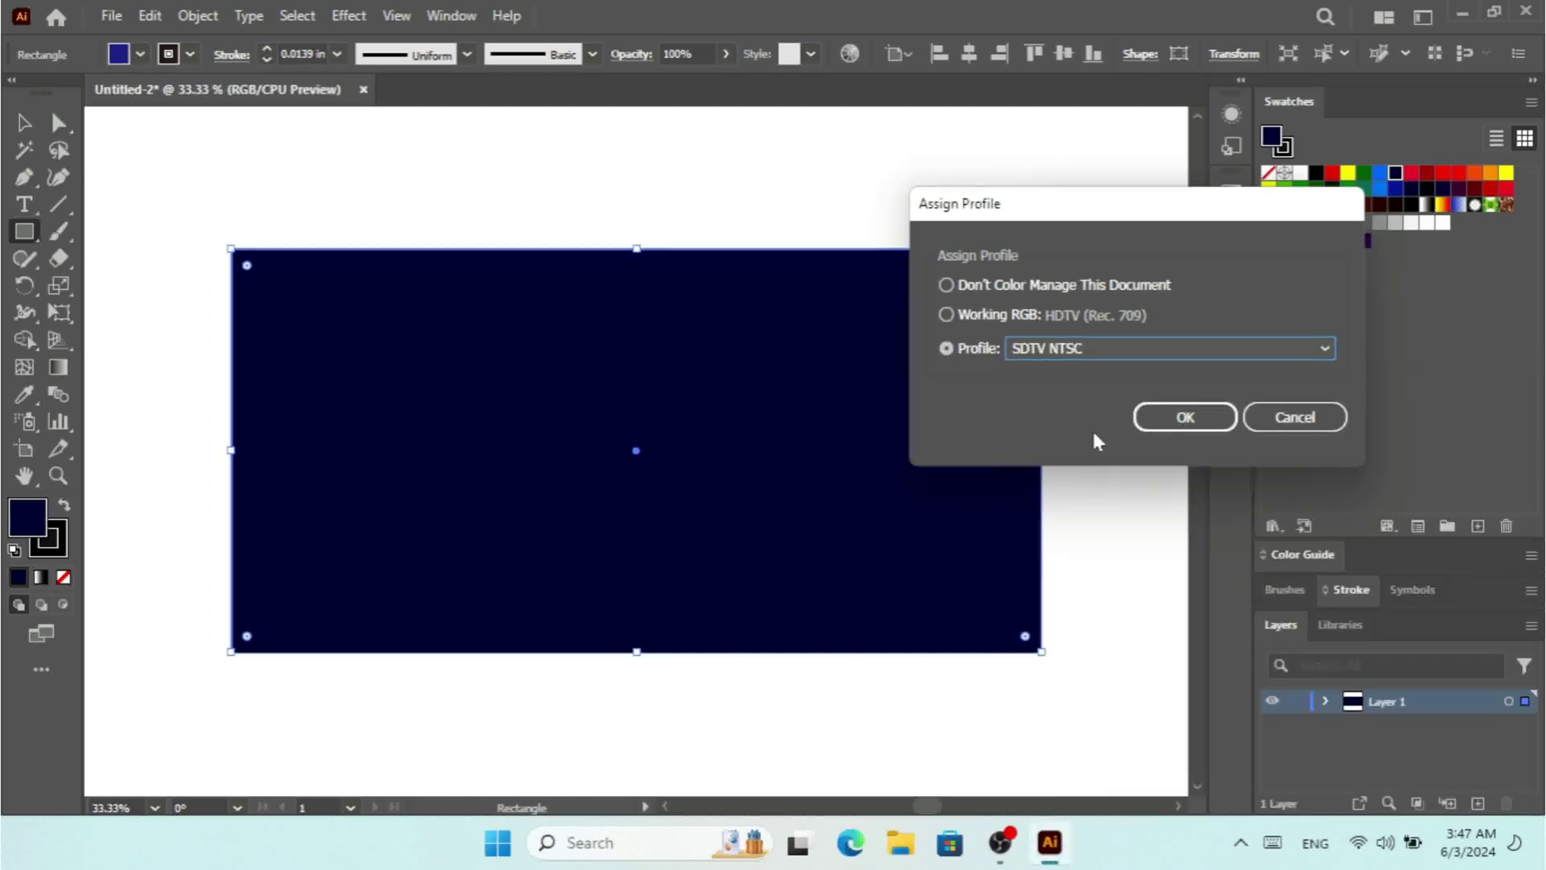
pyautogui.click(1182, 415)
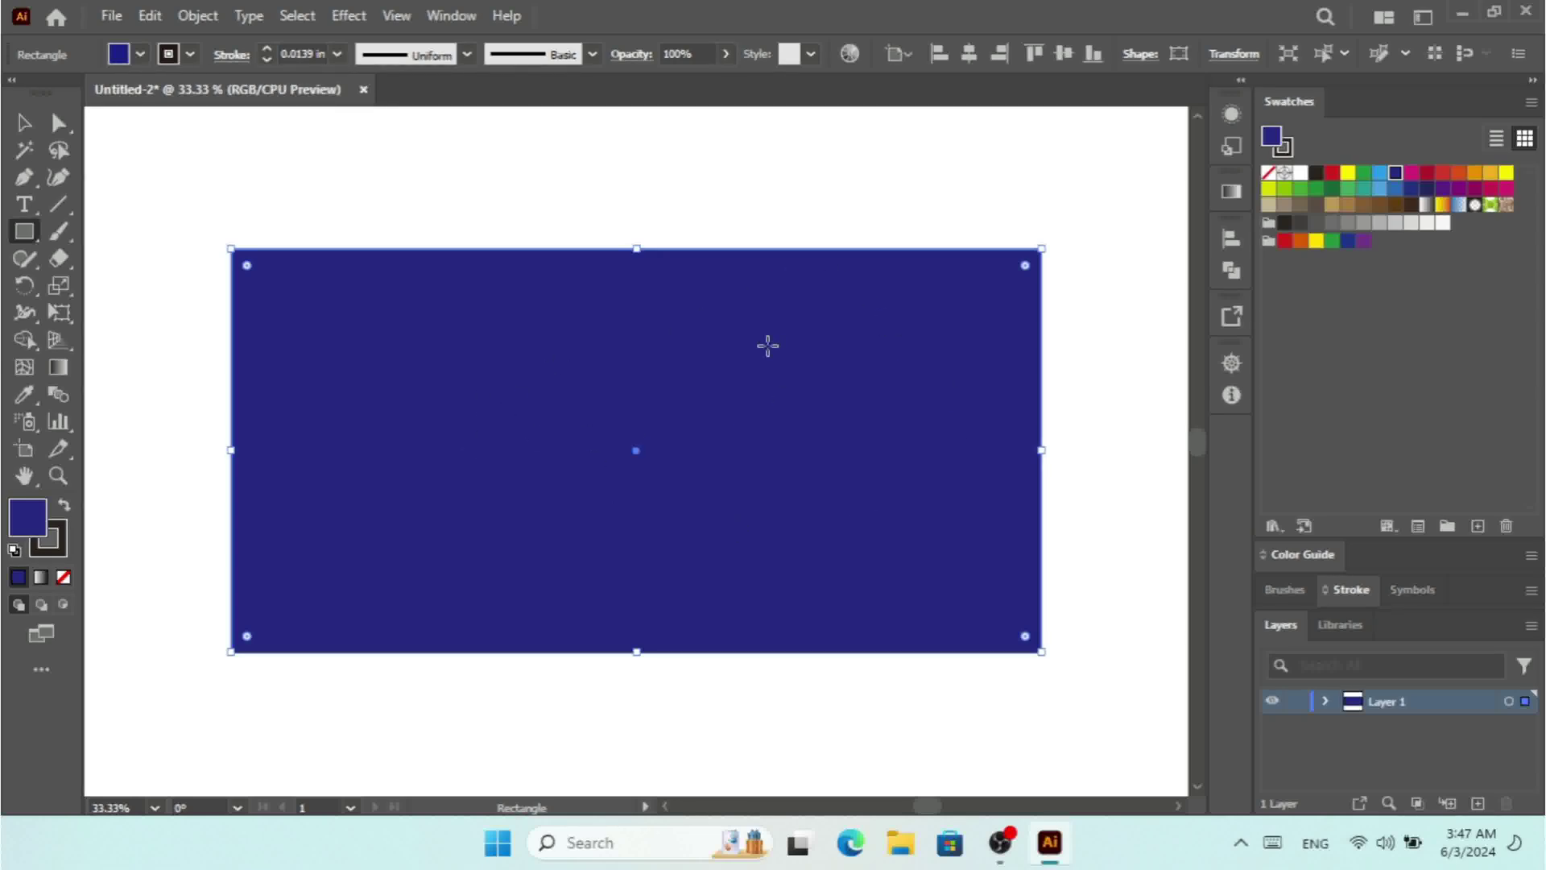
pyautogui.click(153, 16)
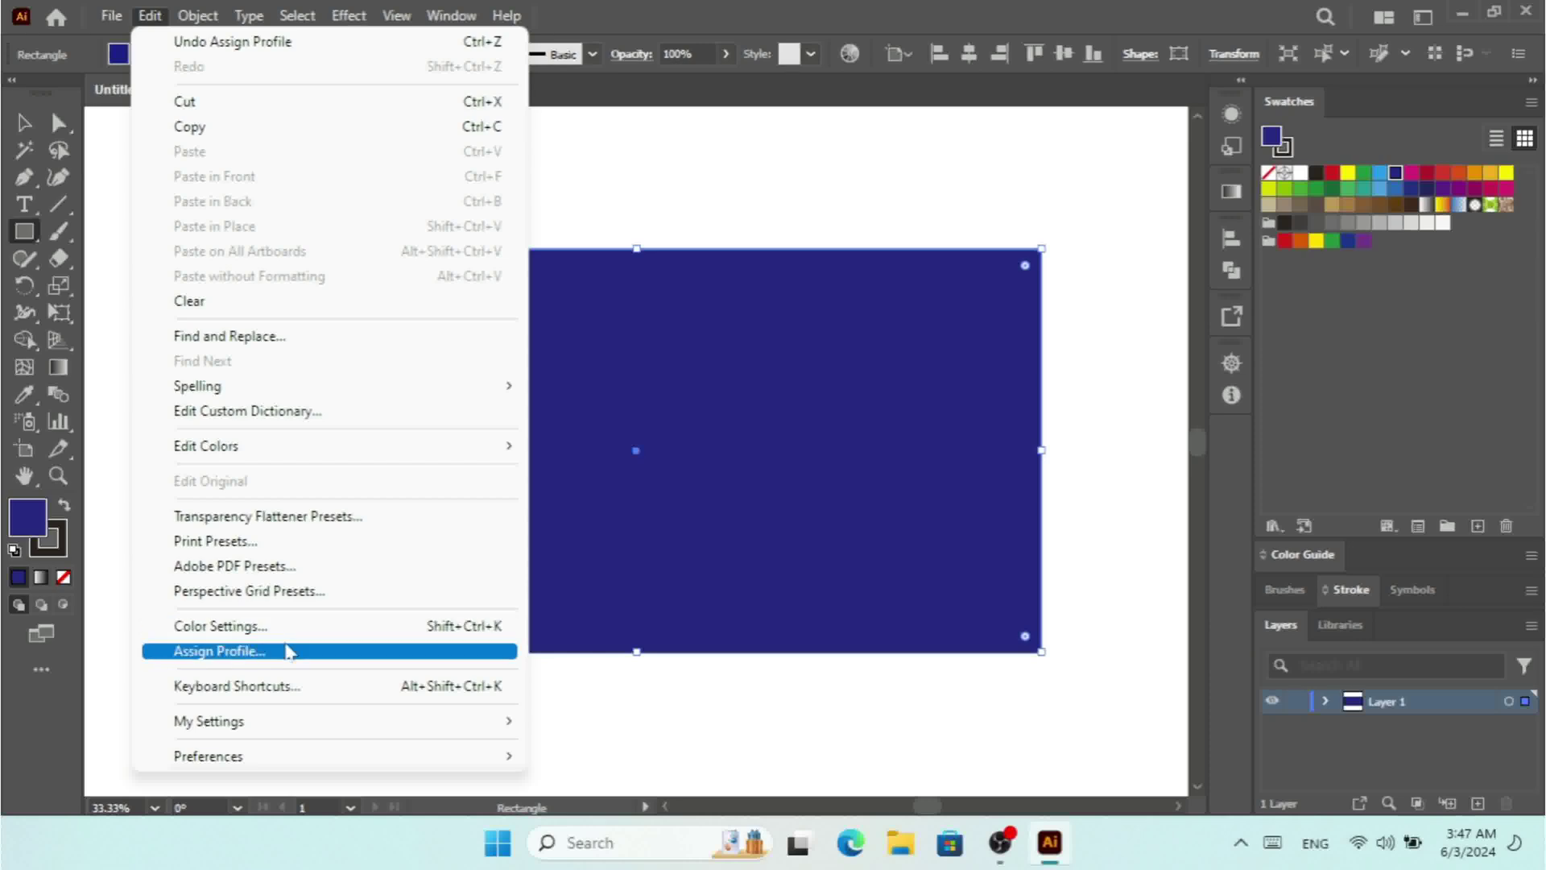
pyautogui.click(844, 409)
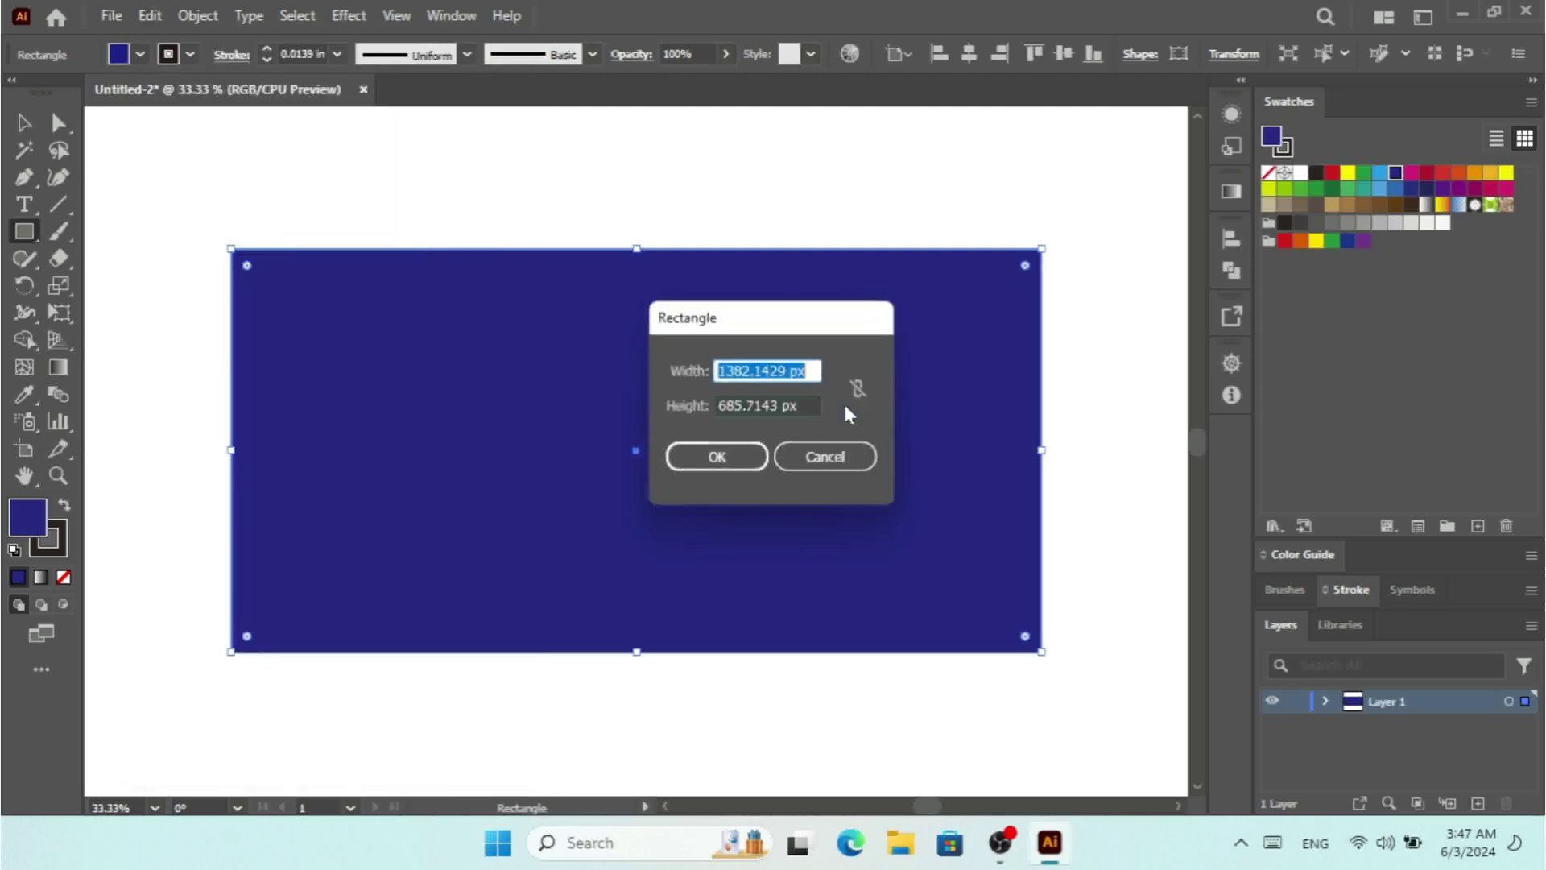
pyautogui.click(843, 458)
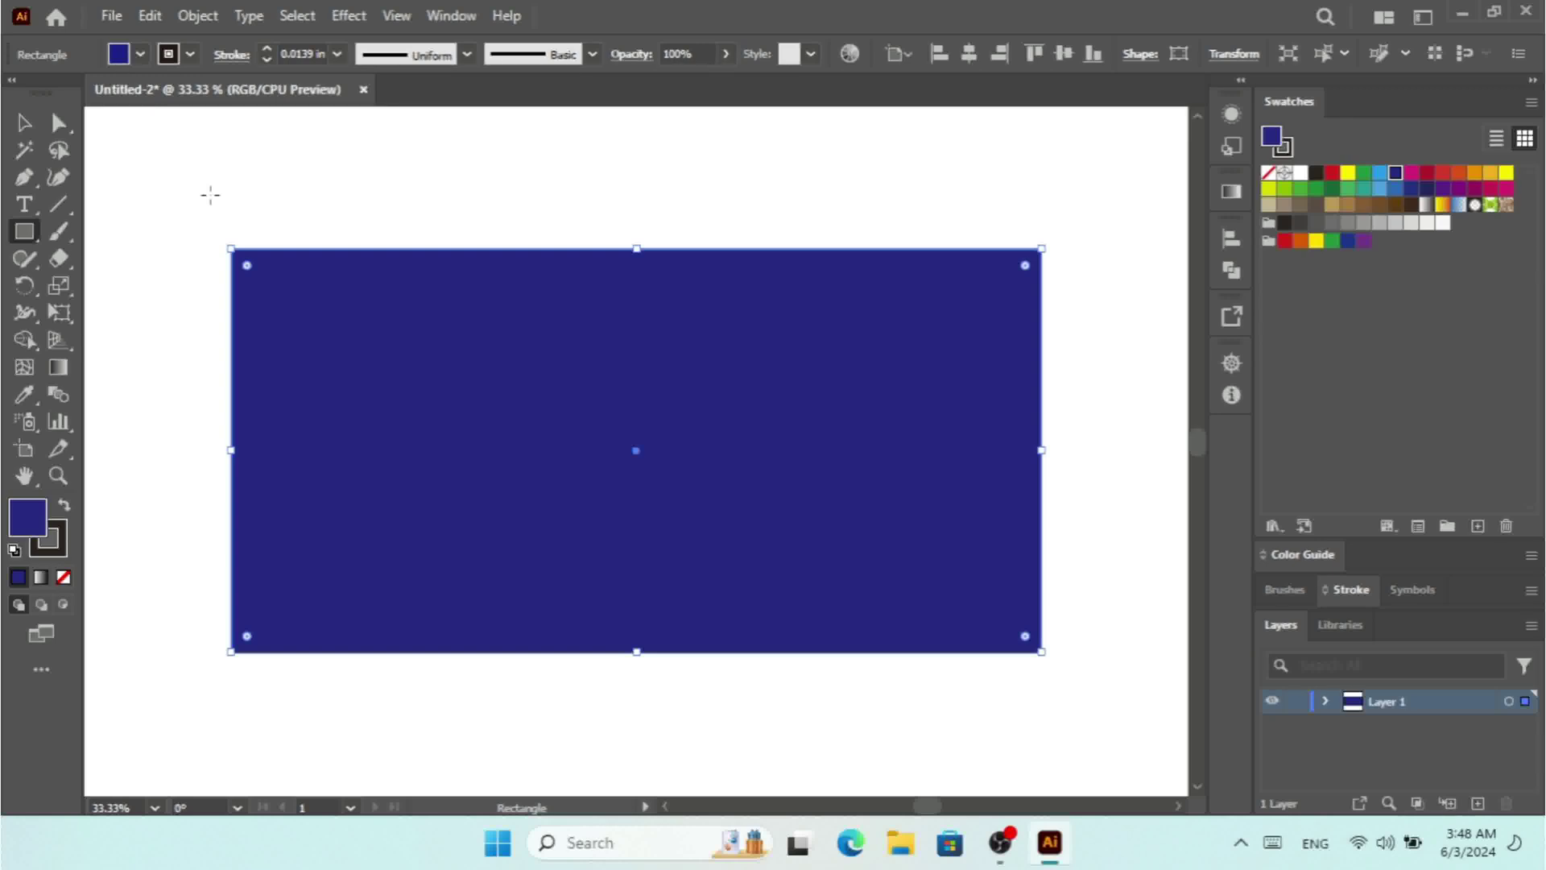
# Assign the Apple RGB color profile to the document.
pyautogui.click(150, 15)
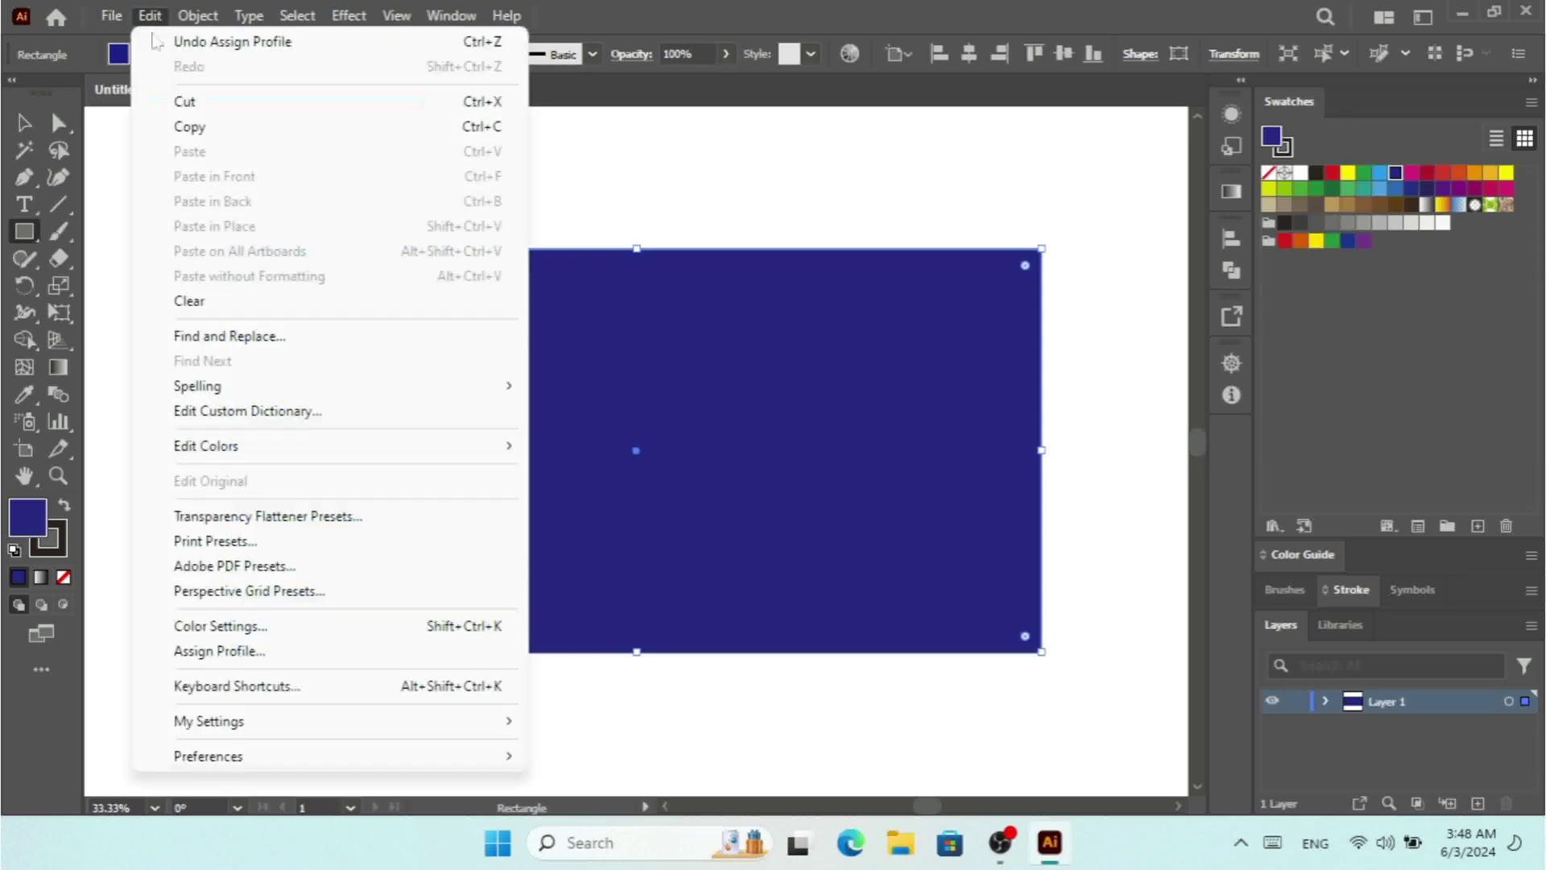
pyautogui.click(260, 651)
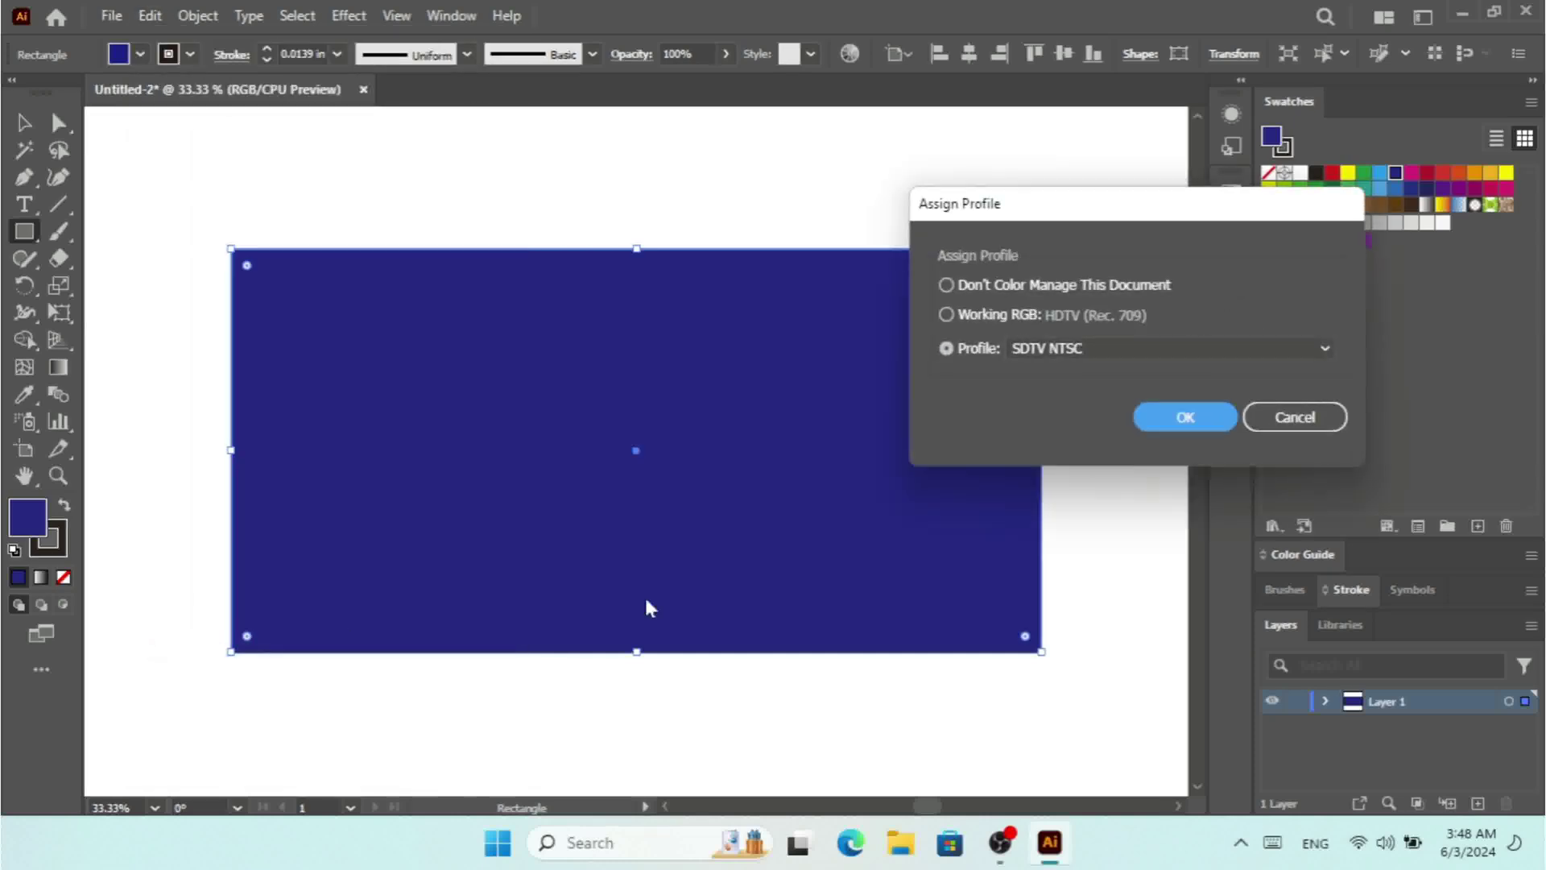
pyautogui.click(1090, 348)
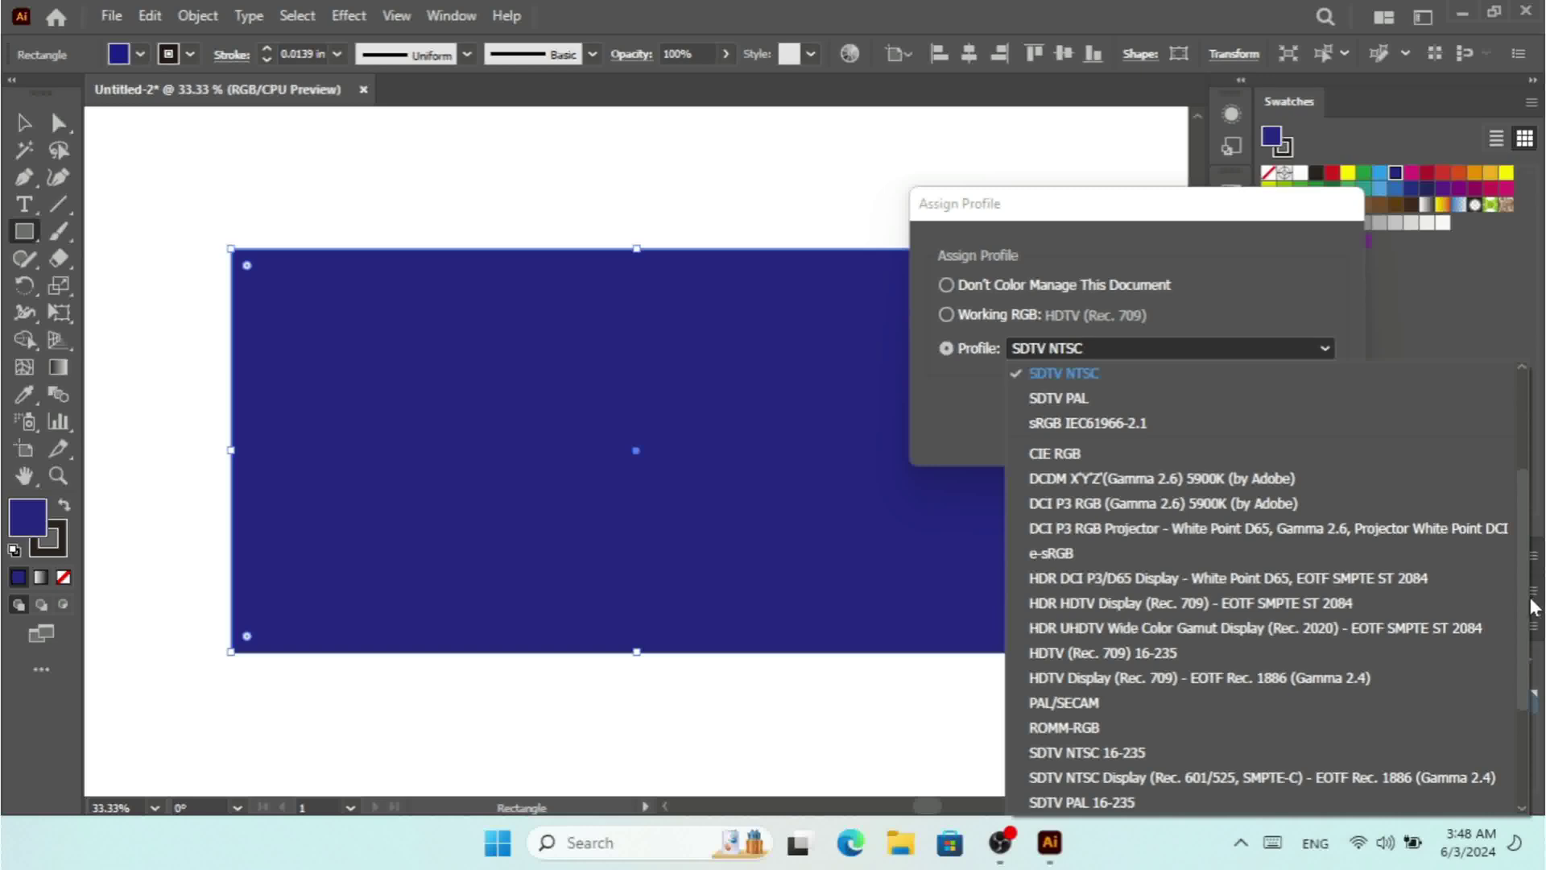
pyautogui.scroll(3, 1527, 604)
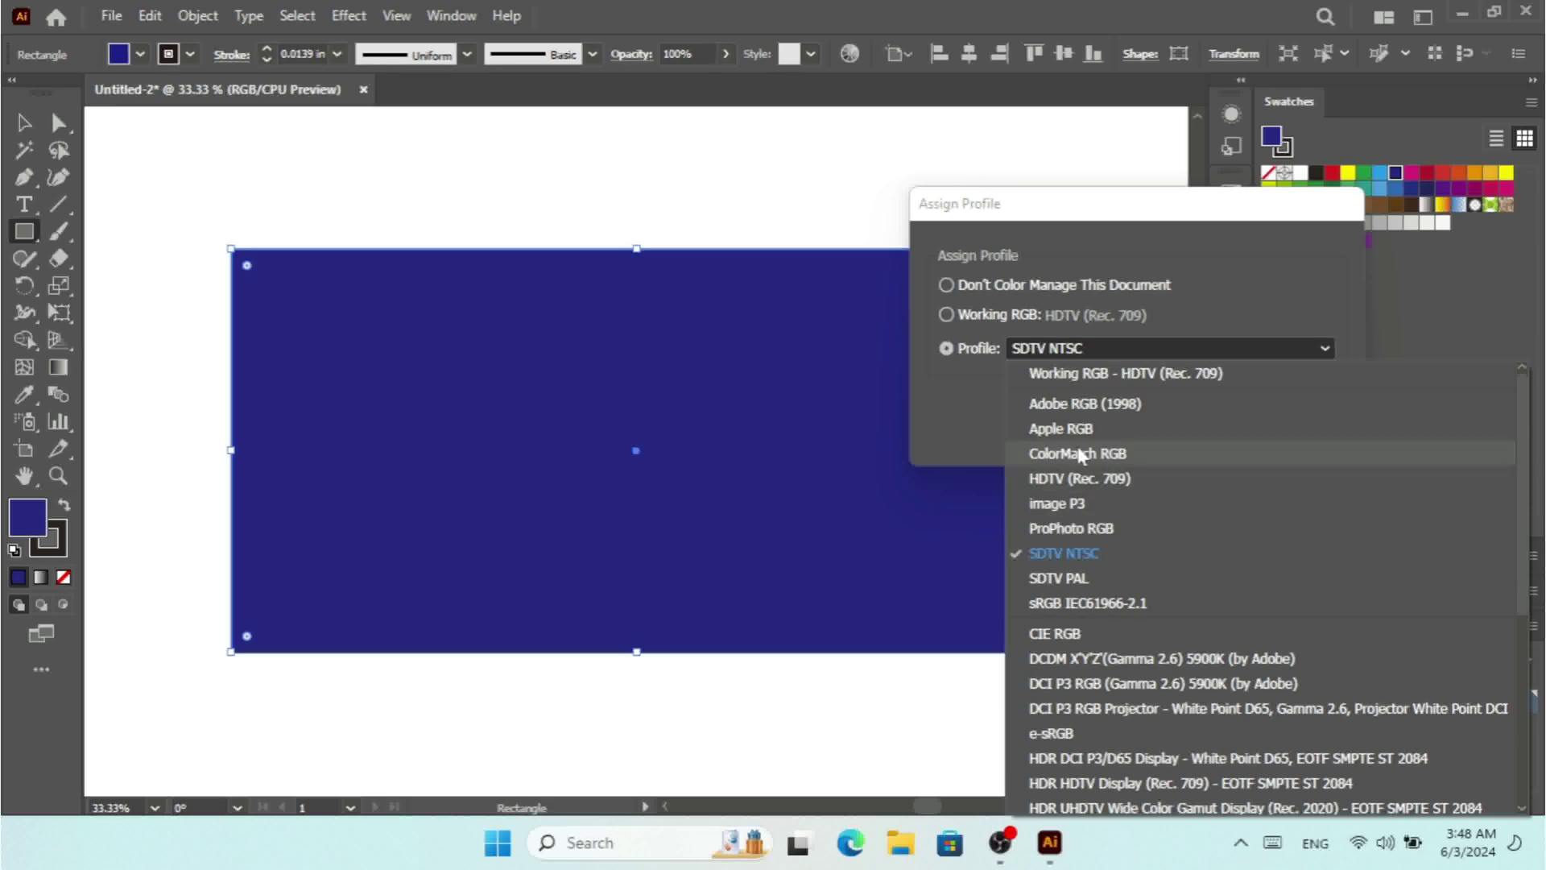
pyautogui.click(1071, 428)
pyautogui.click(1176, 420)
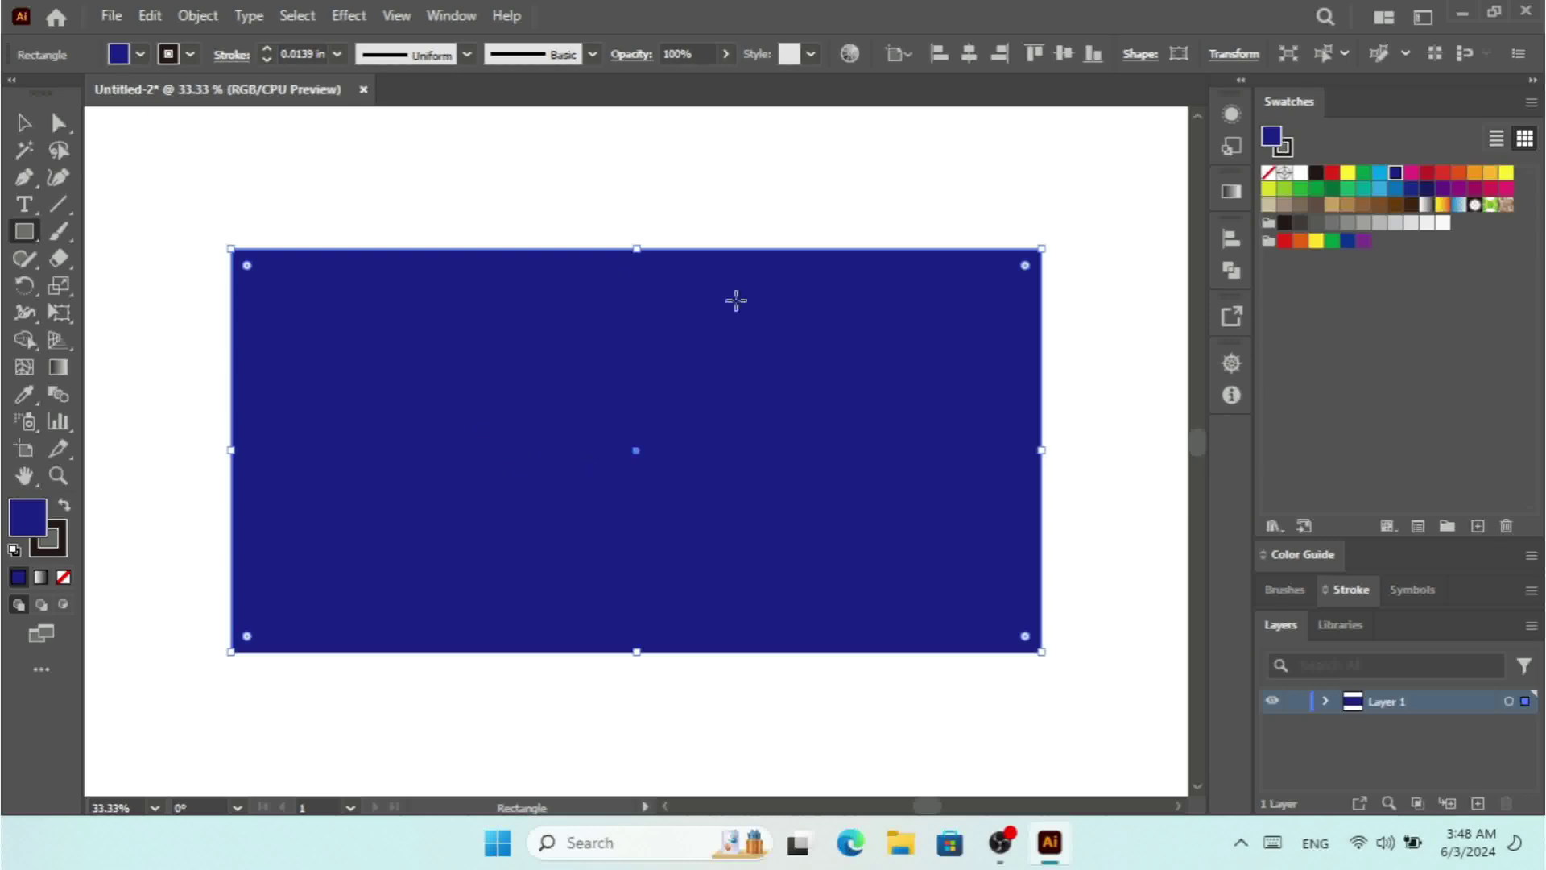
# Assign the Working RGB profile, HDTV (Rec. 709), to the document and switch to the Selection tool.
pyautogui.click(150, 15)
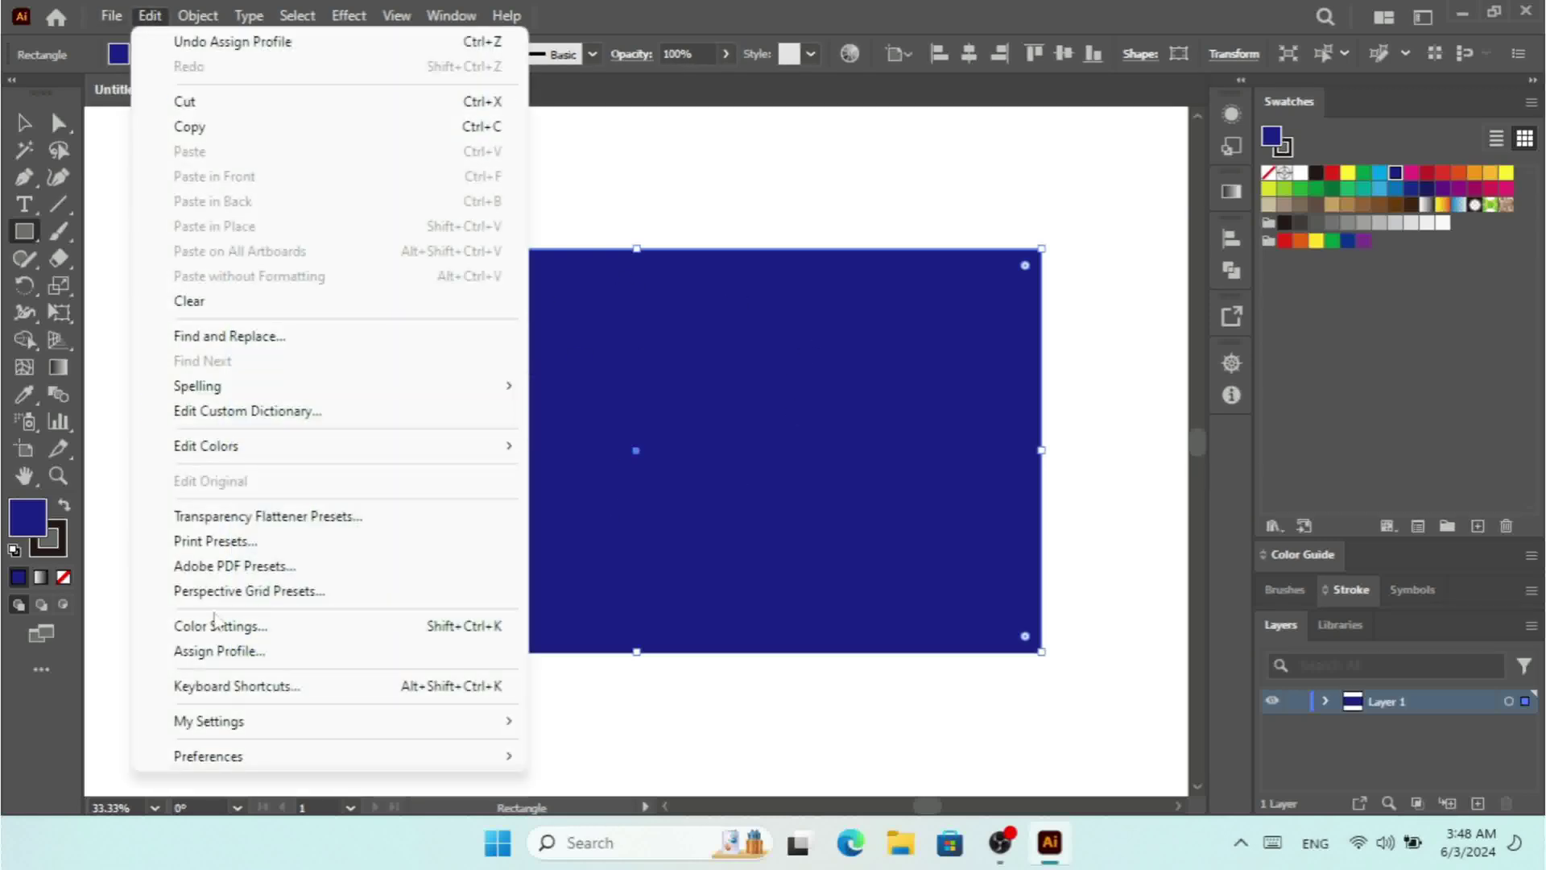
pyautogui.click(241, 651)
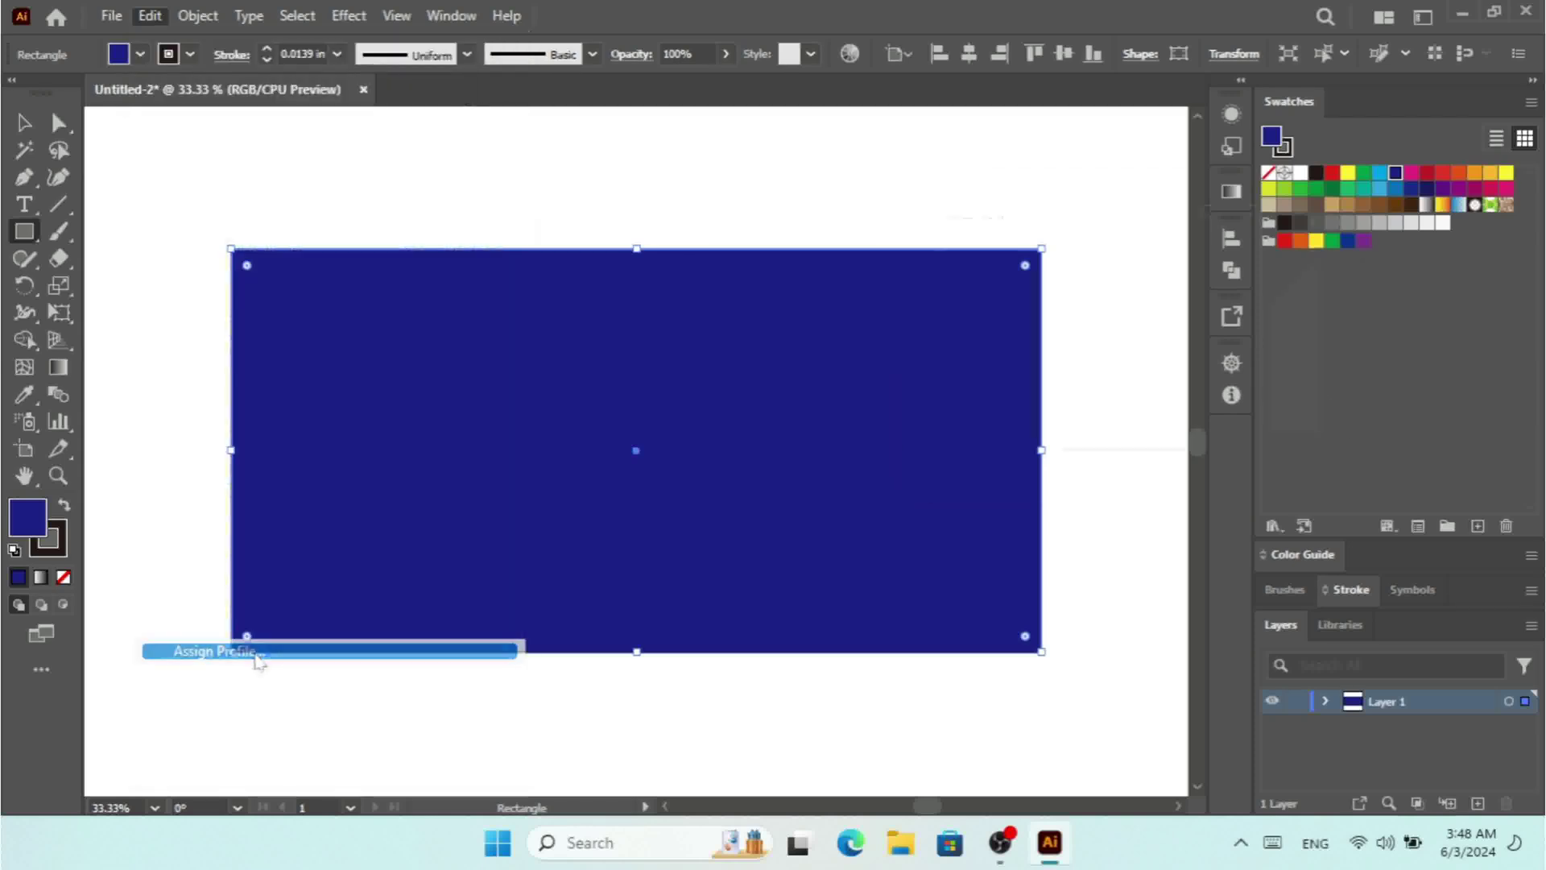
pyautogui.click(1111, 346)
pyautogui.click(1012, 312)
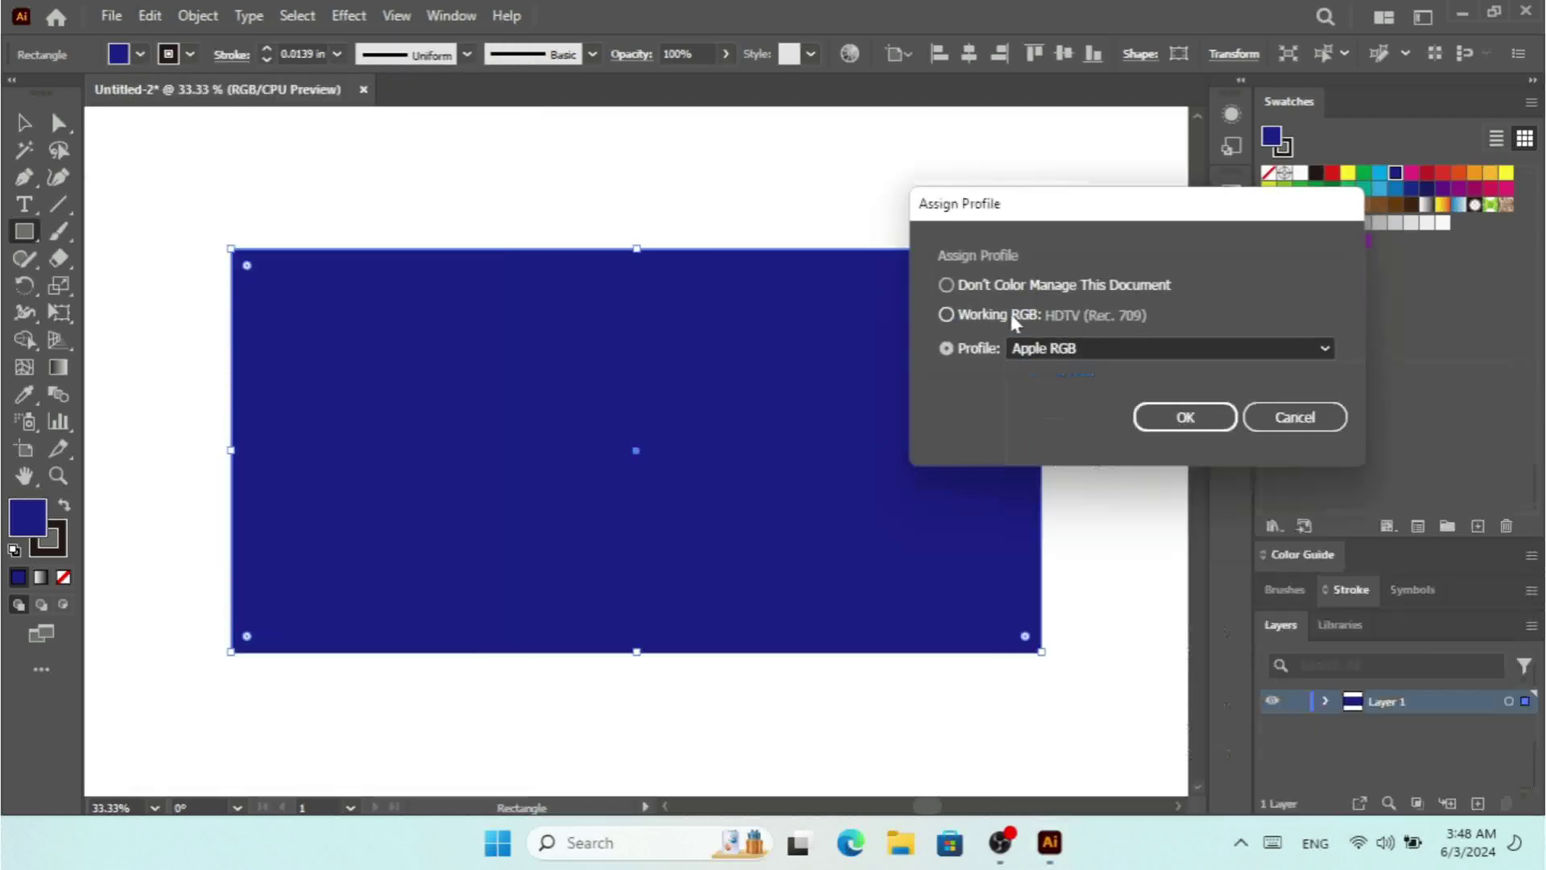
pyautogui.click(983, 316)
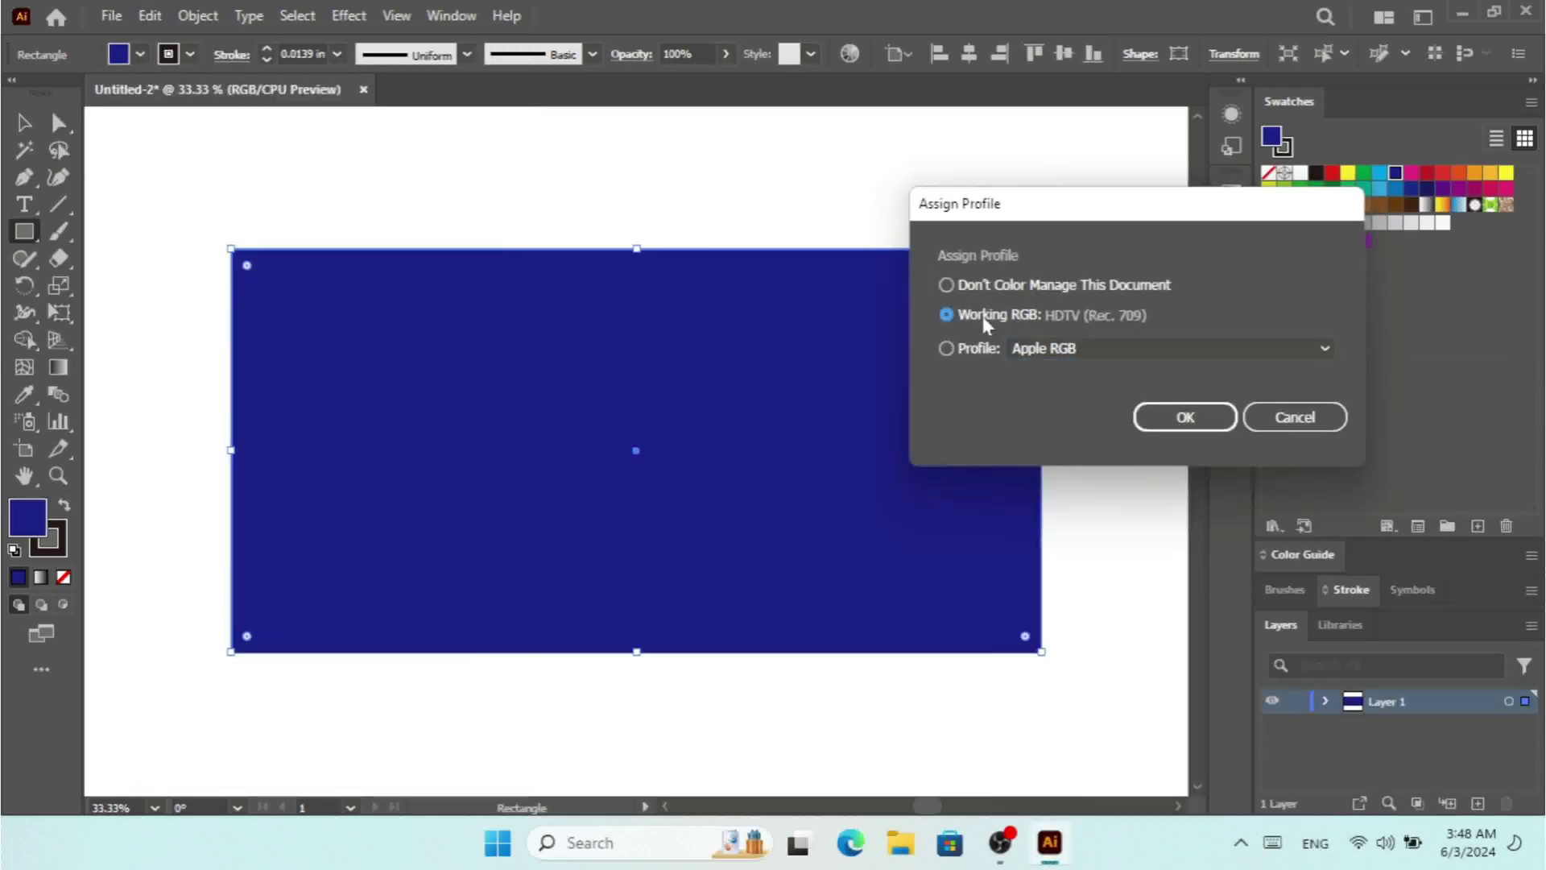
pyautogui.click(1179, 415)
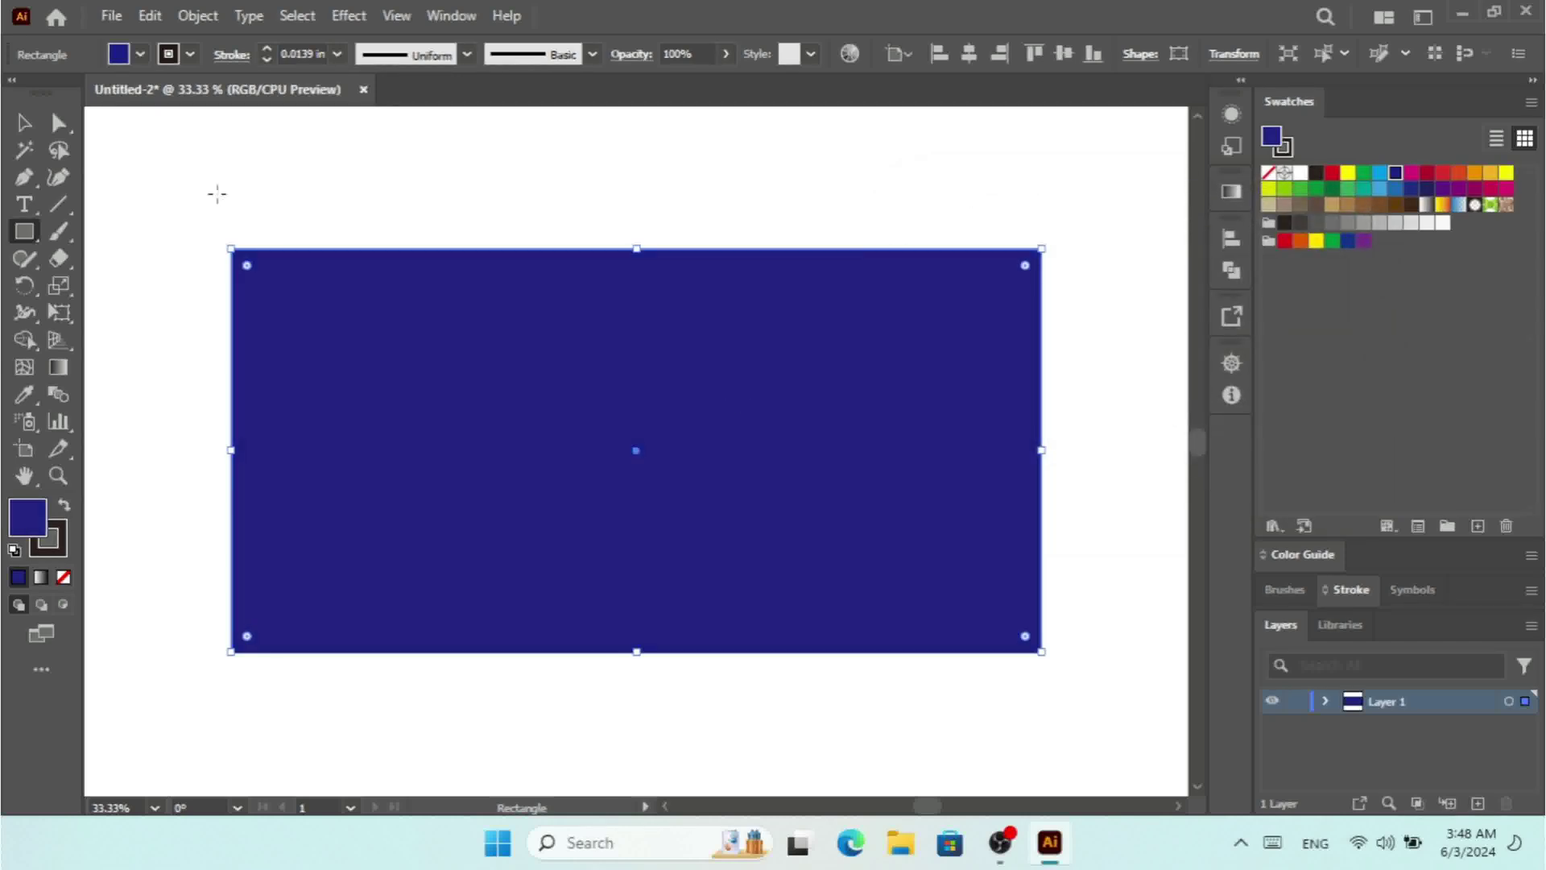
pyautogui.click(24, 122)
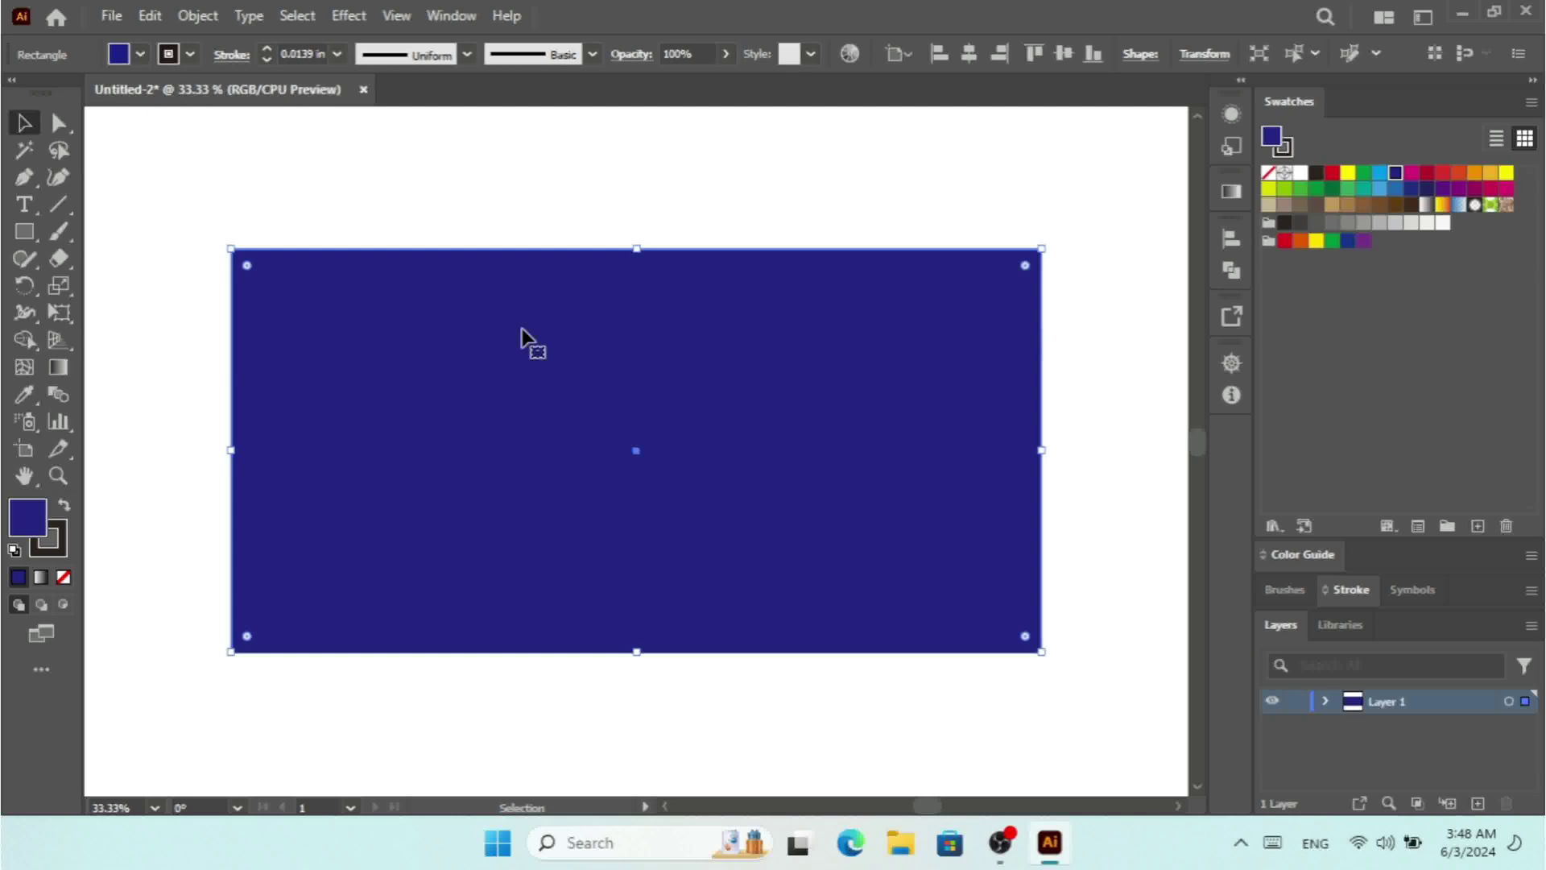
pyautogui.hotkey('ctrl', '-')
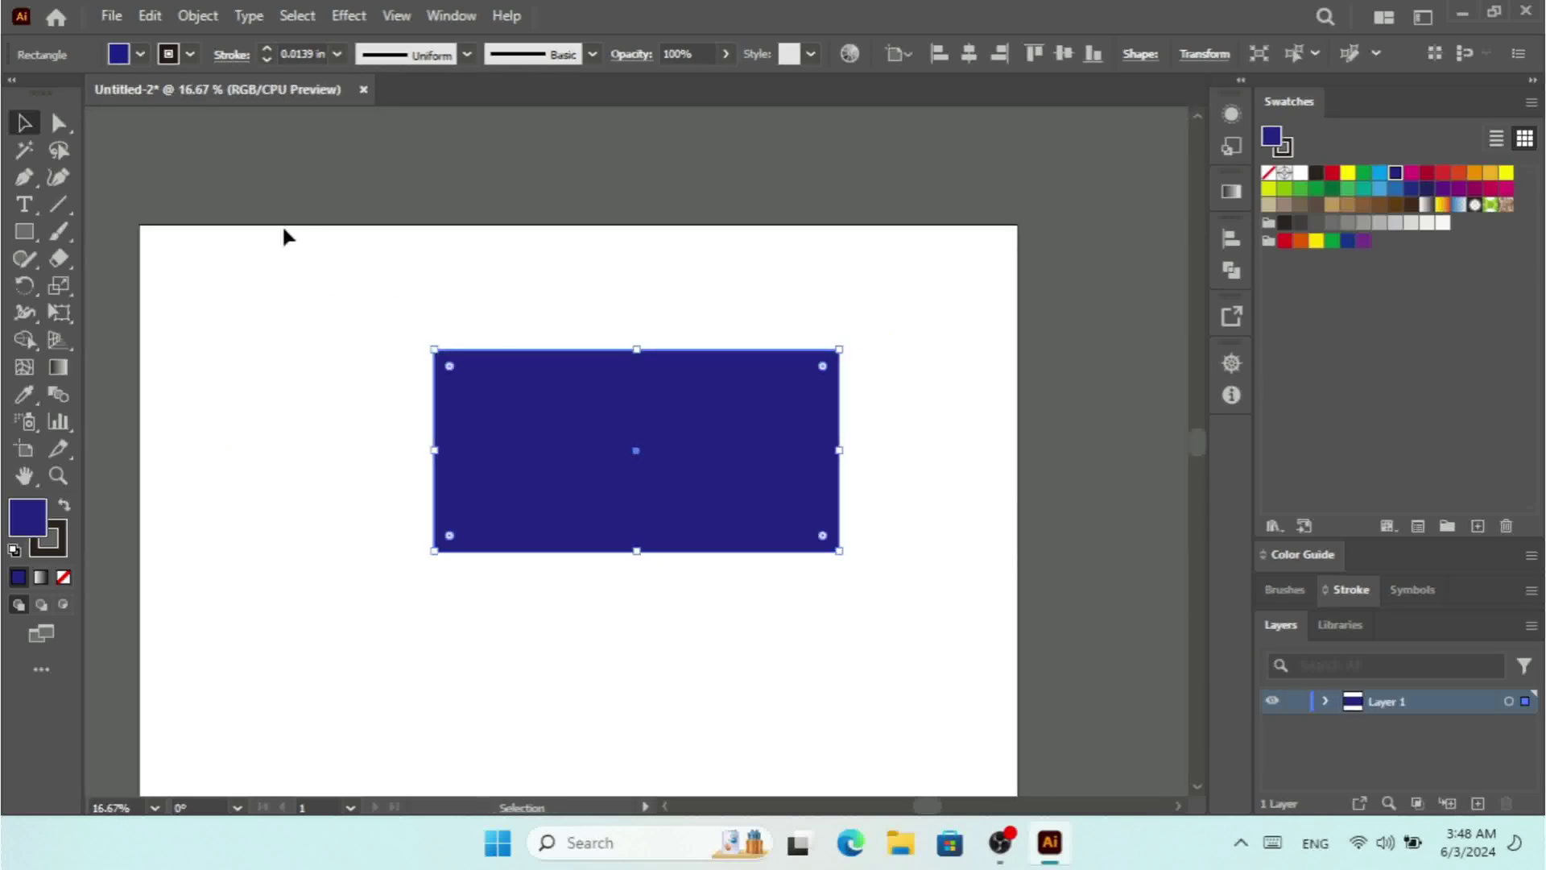
pyautogui.click(149, 15)
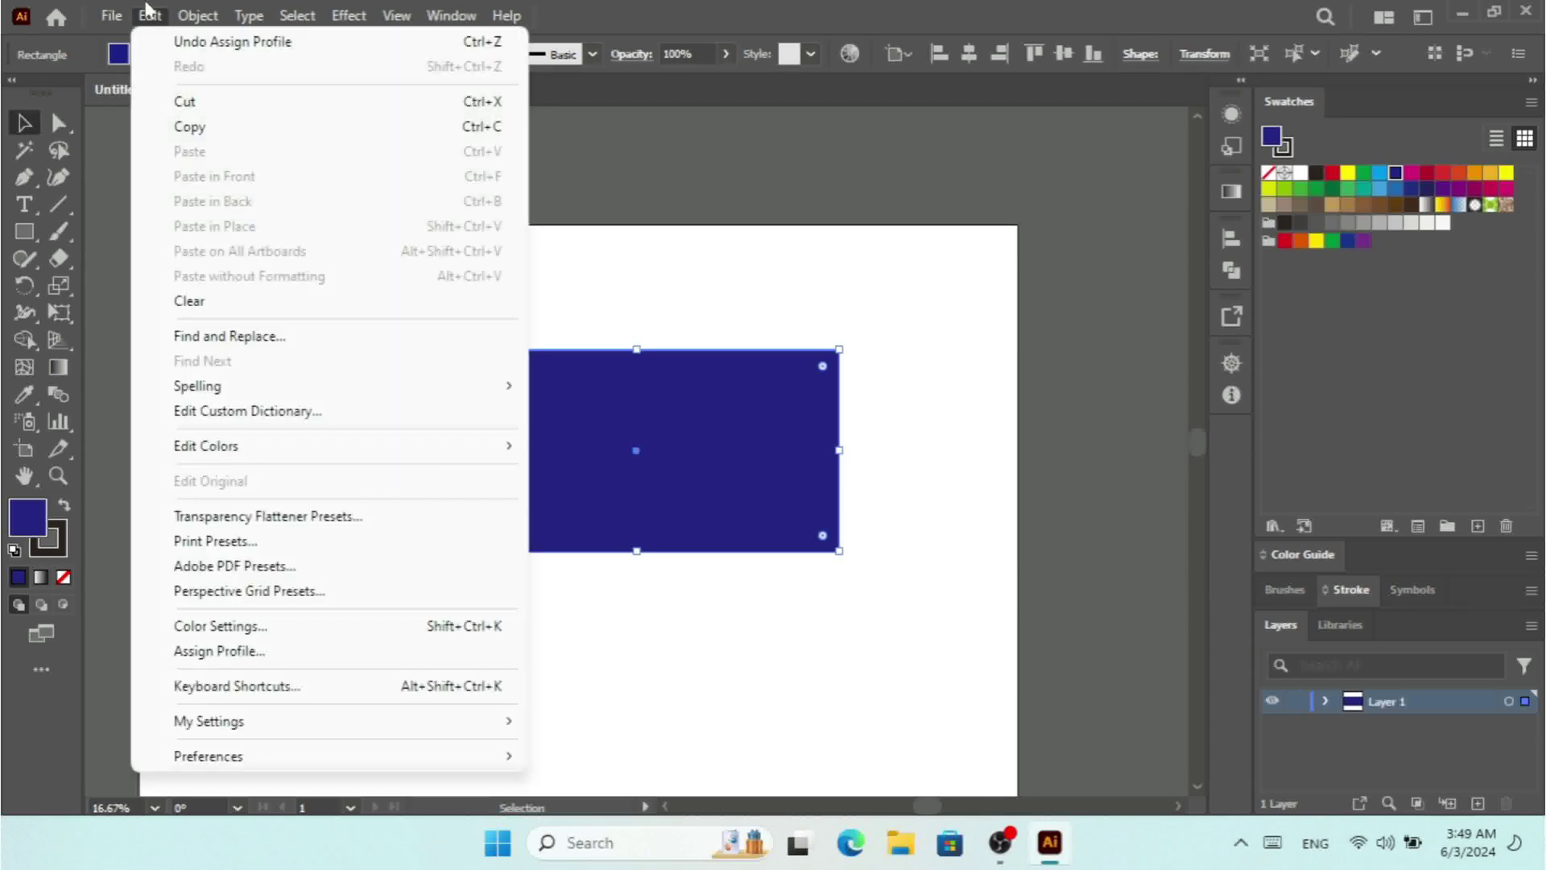
pyautogui.click(149, 12)
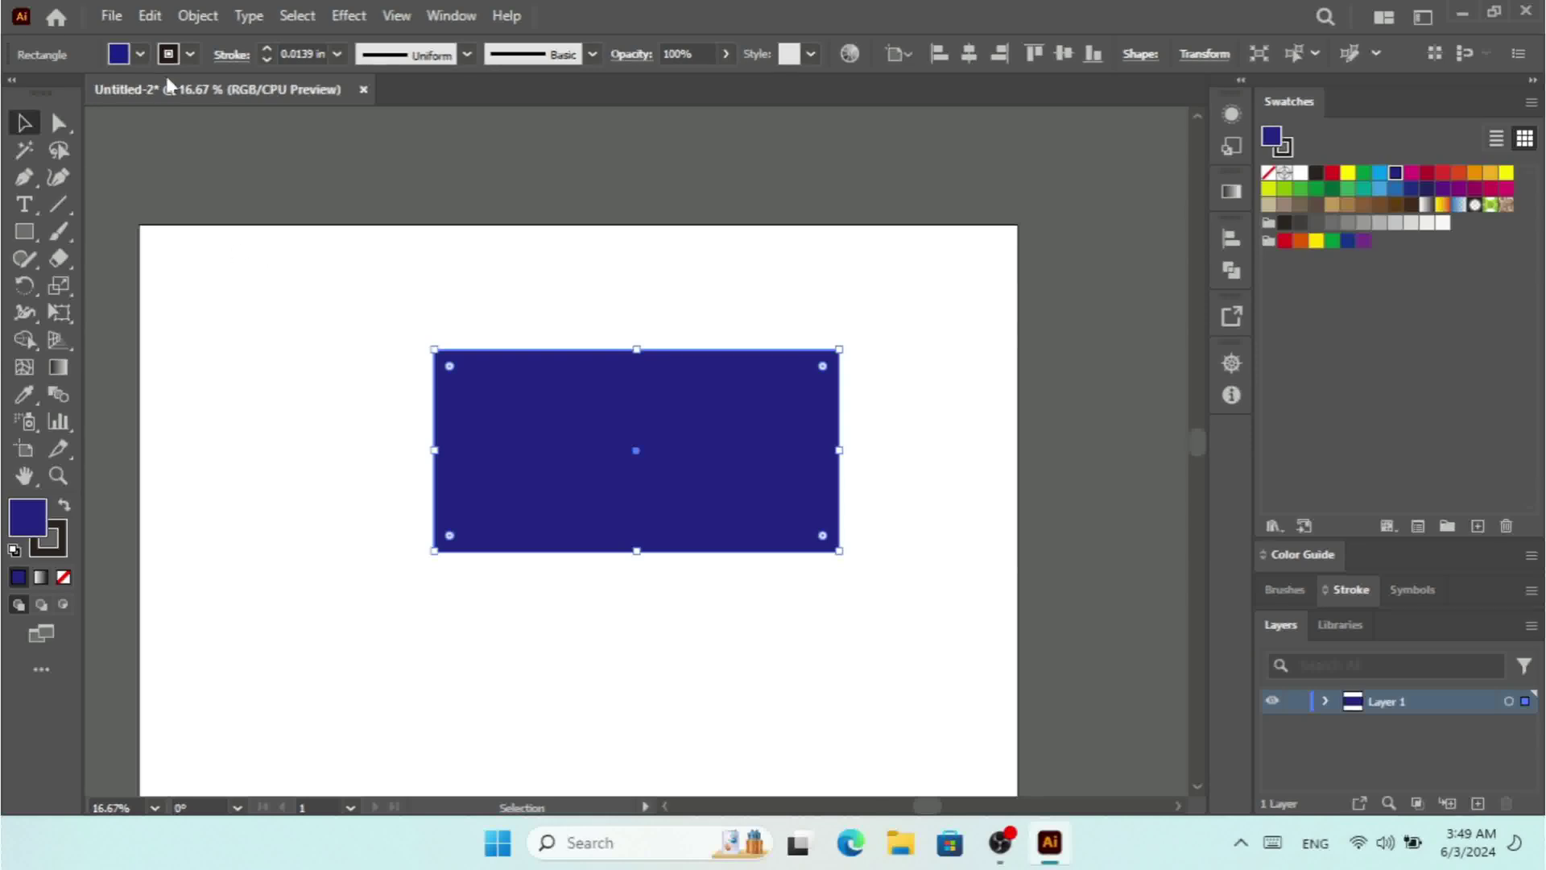
pyautogui.click(149, 17)
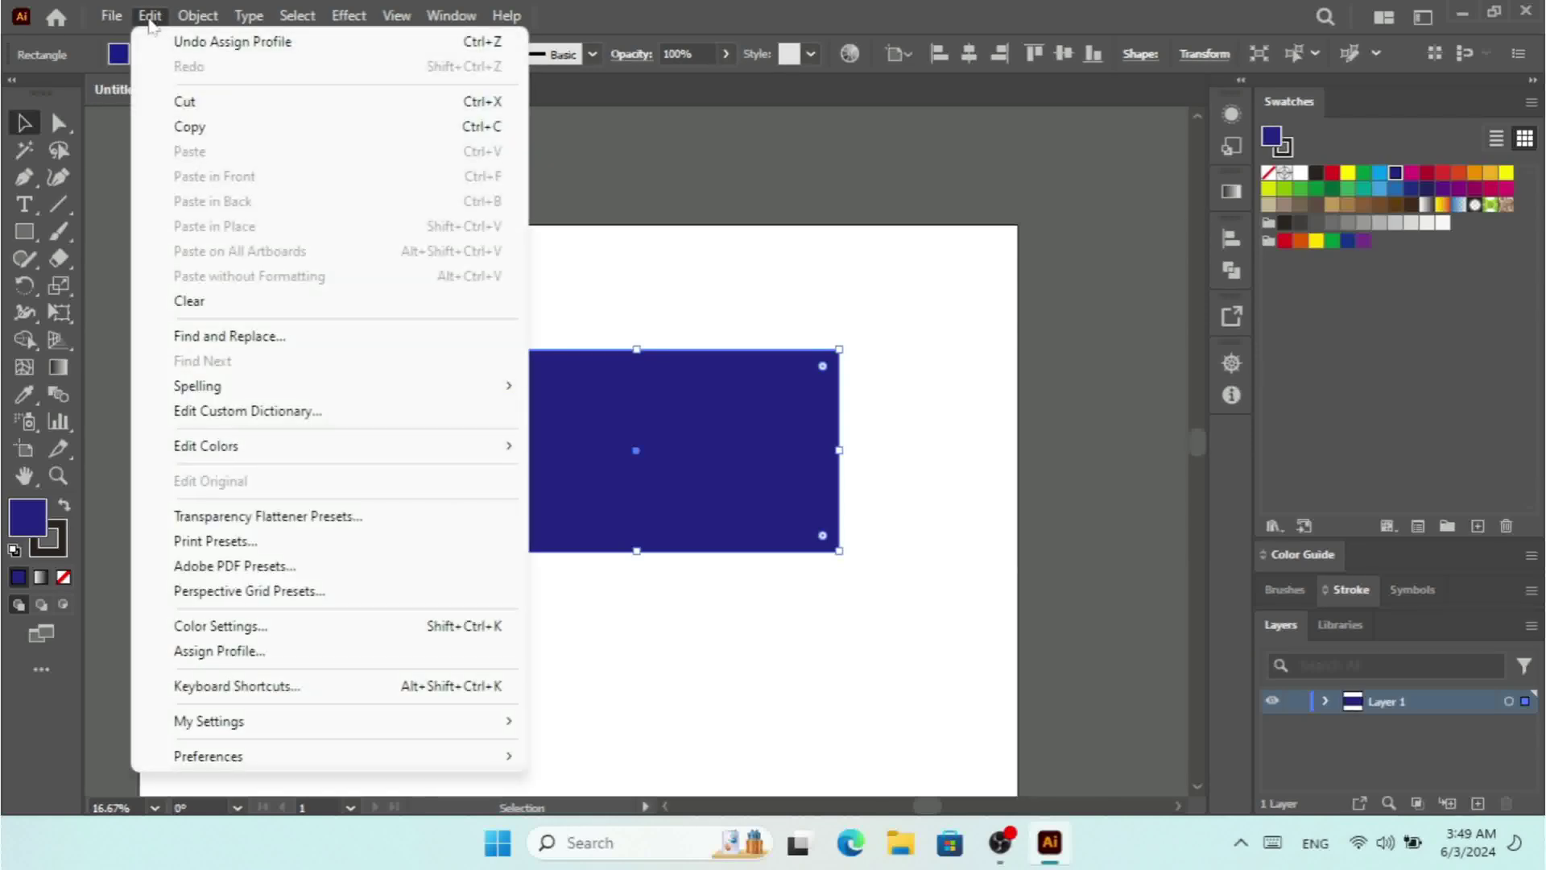
pyautogui.click(150, 18)
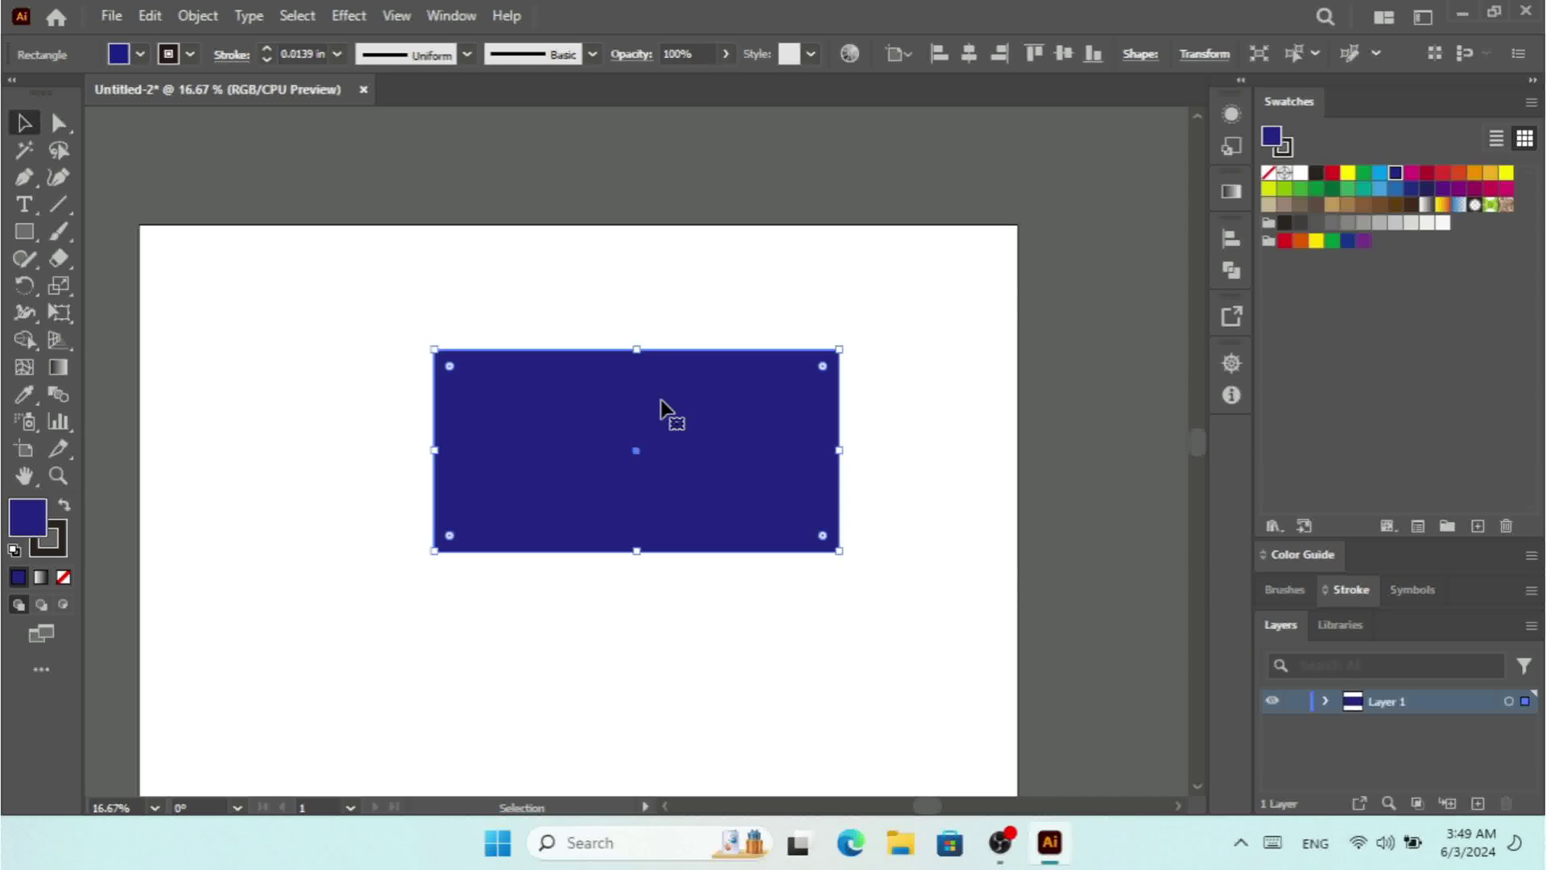
# Deselect the blue rectangle on the artboard.
pyautogui.click(967, 452)
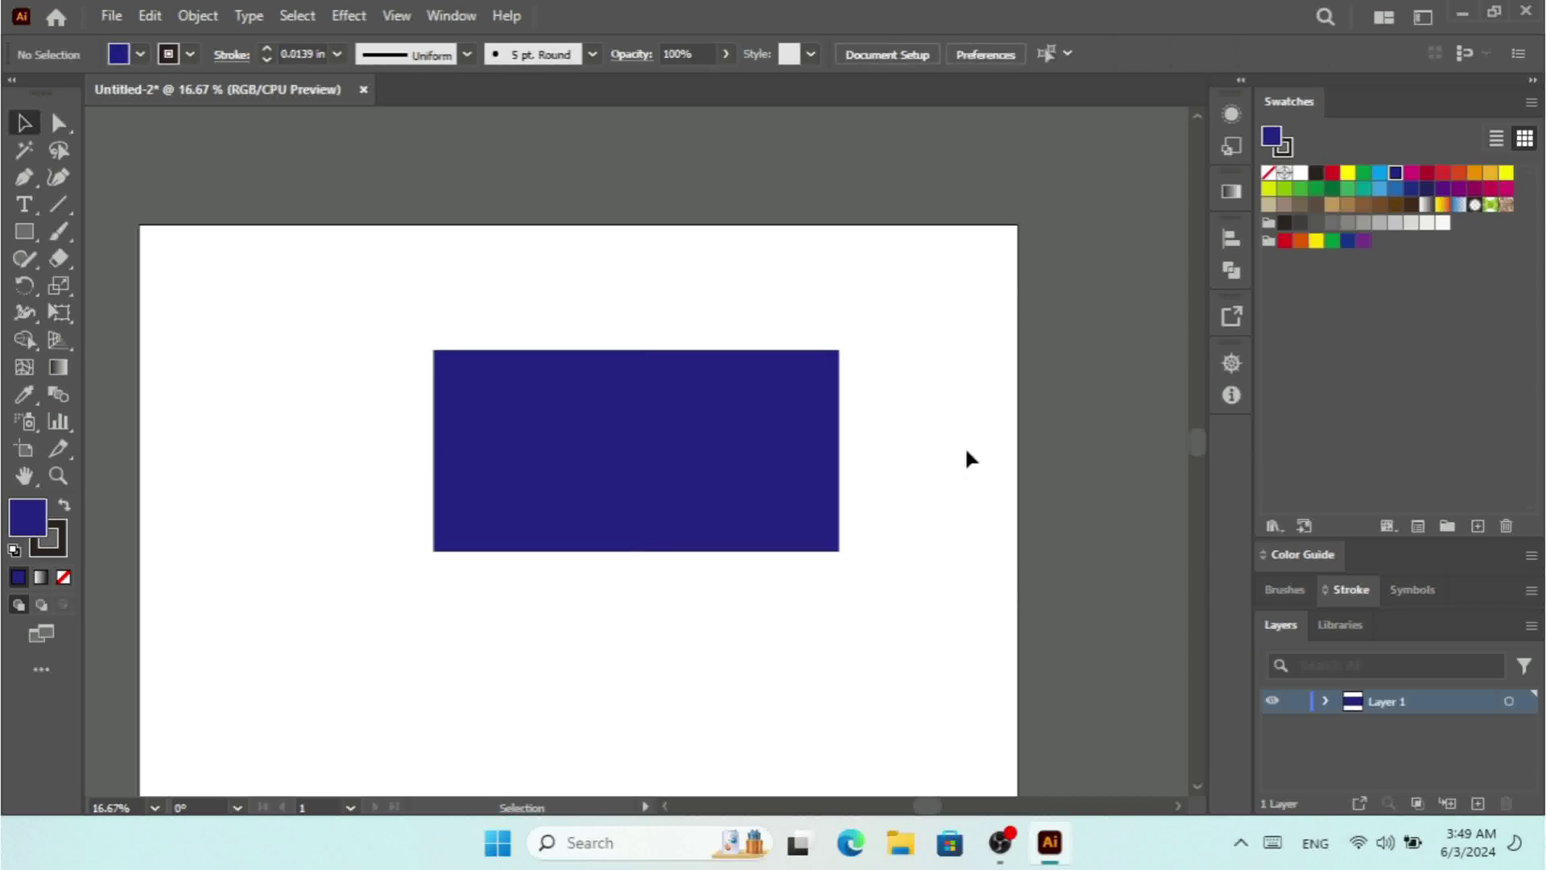